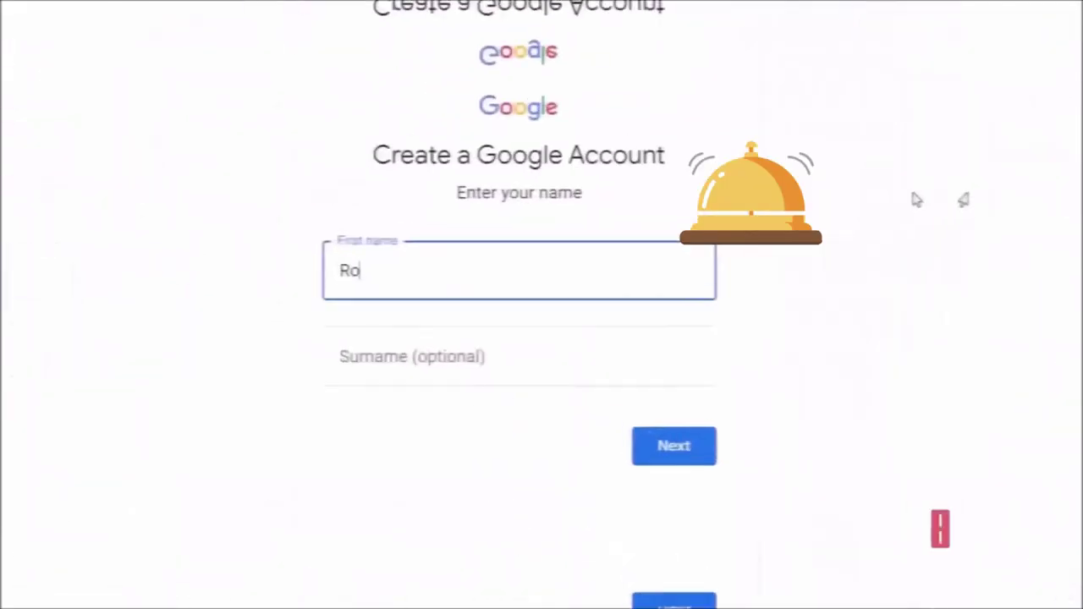
- Fill in the surname field and set the birth date to day 1, January
type("b")
key("Tab")
type("vidIQ")
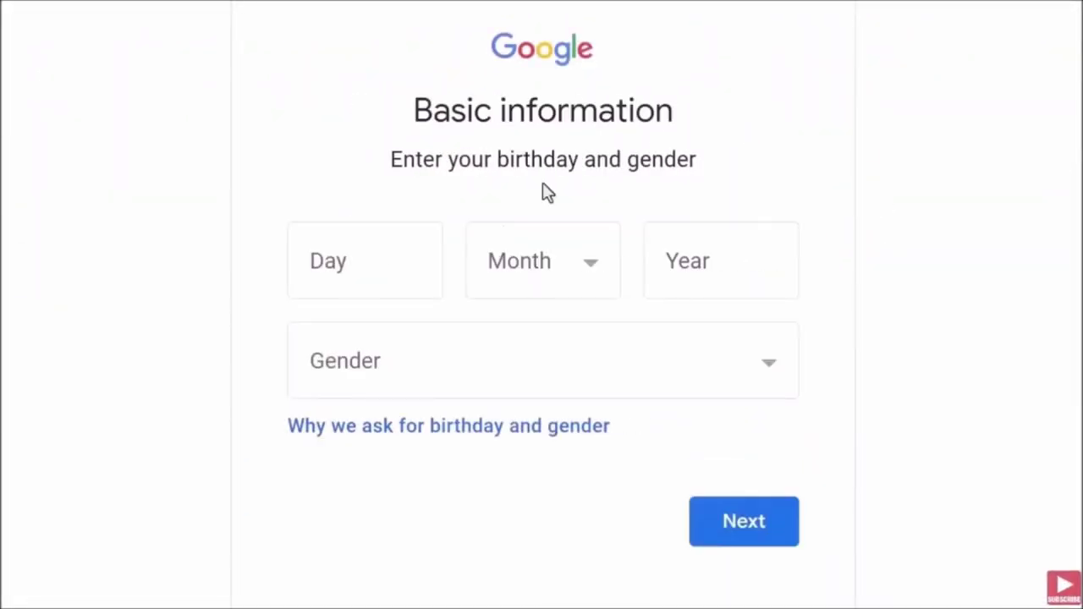
left_click(411, 248)
type("1")
left_click(513, 283)
left_click(529, 313)
left_click(670, 271)
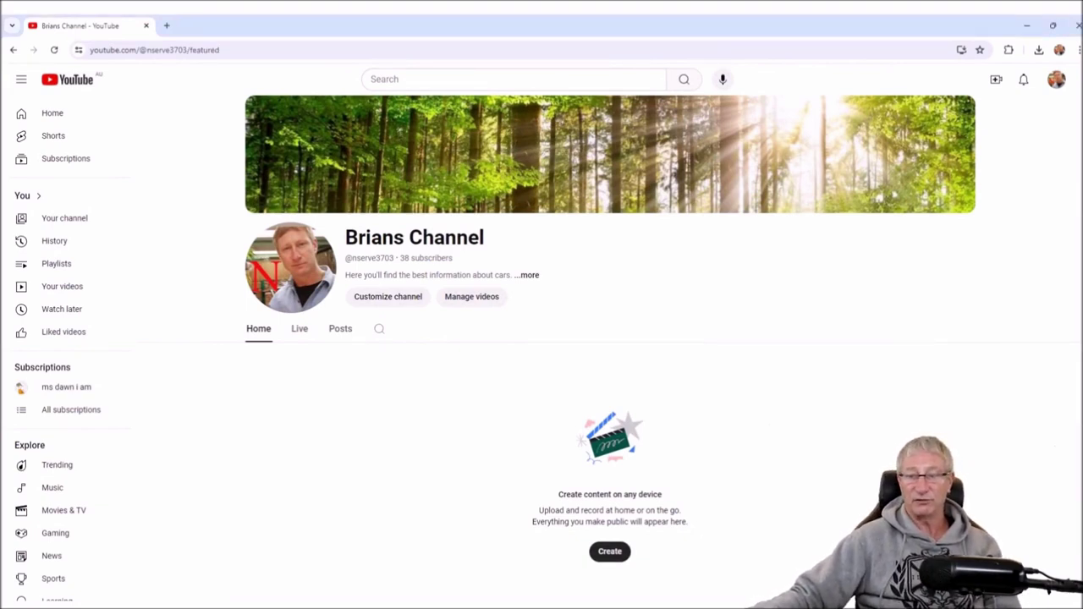
left_click(609, 551)
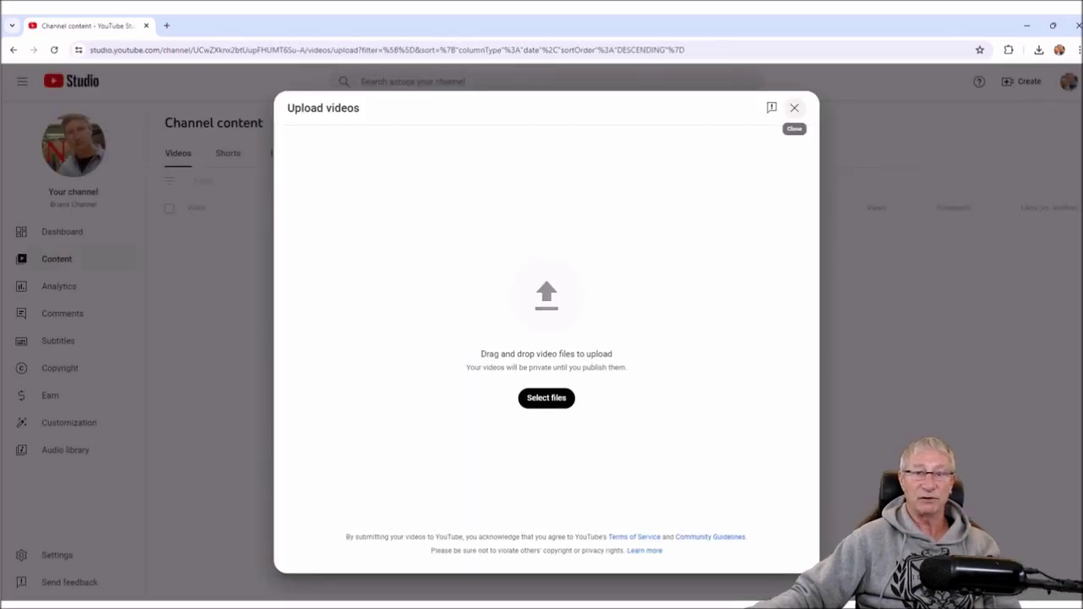
left_click(794, 107)
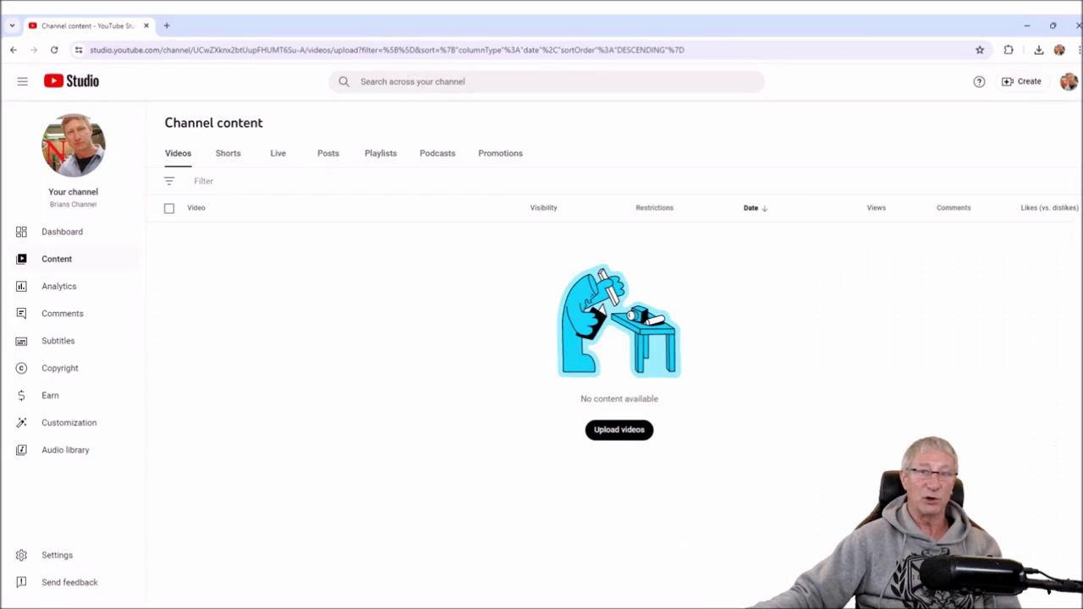
key("alt+Left")
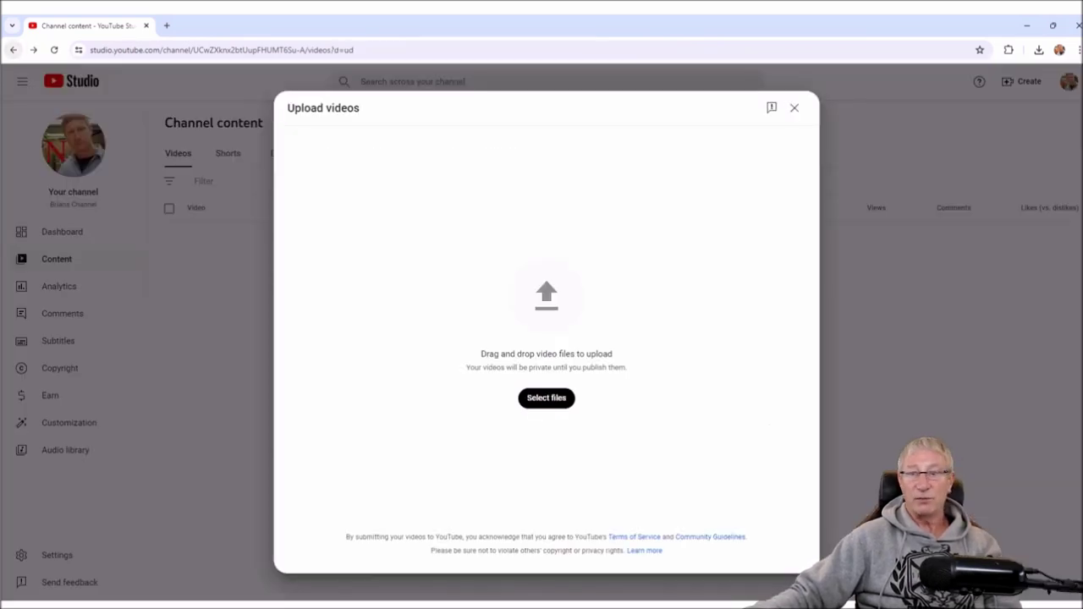
key("alt+Left")
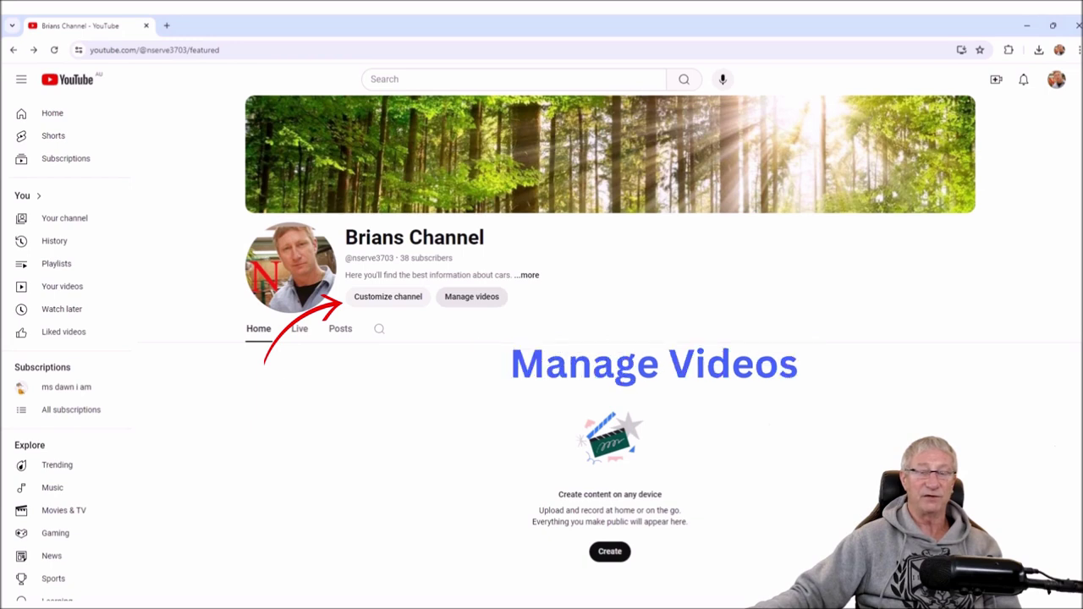
- Open Manage videos in Studio, close that tab, then open Customize channel from the channel page
left_click(472, 296)
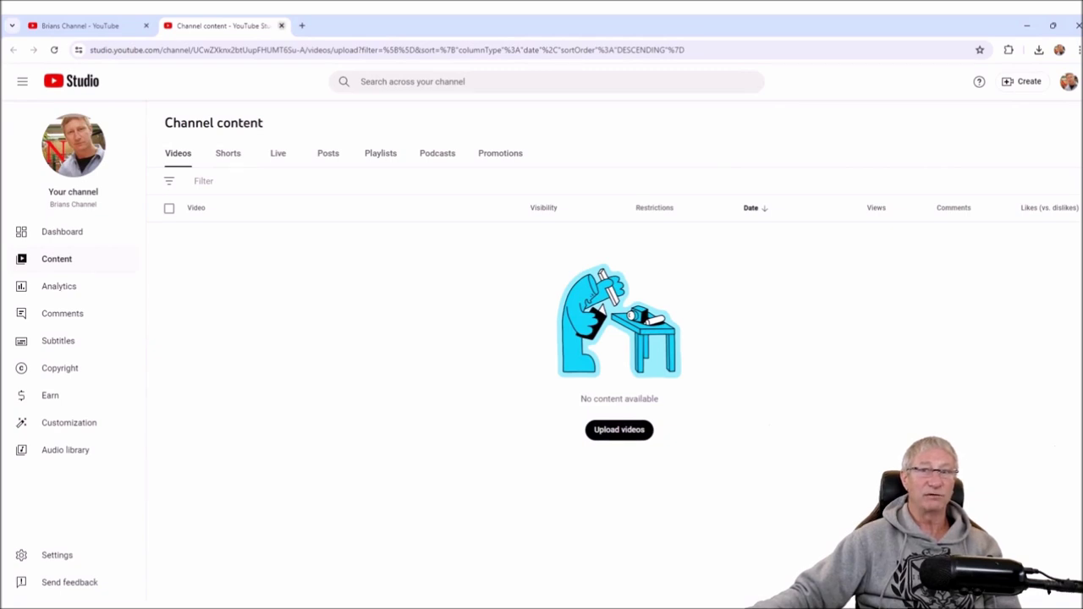
key("ctrl+w")
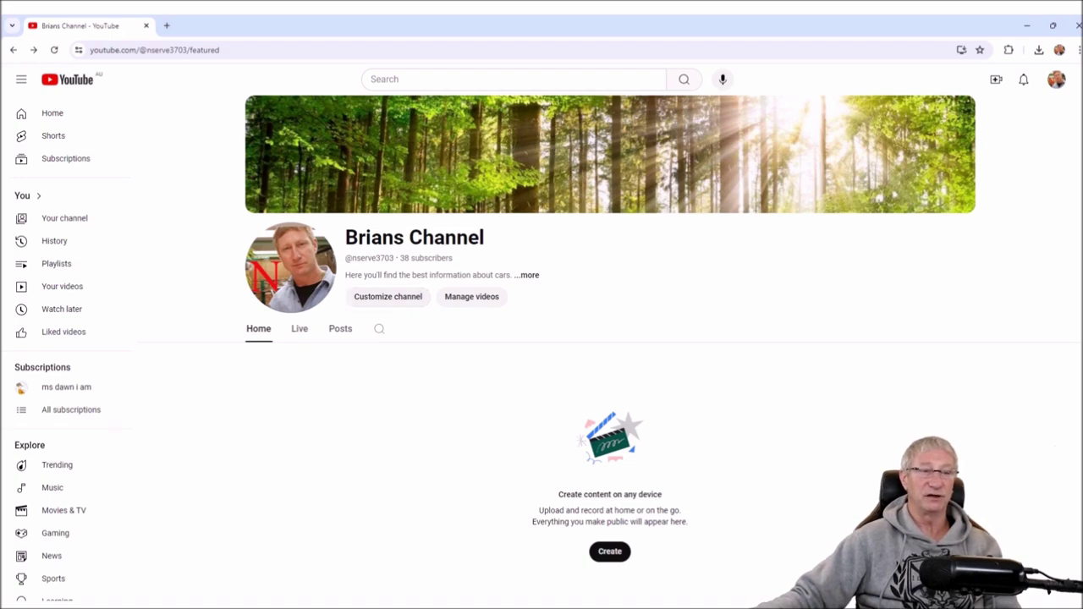
left_click(387, 296)
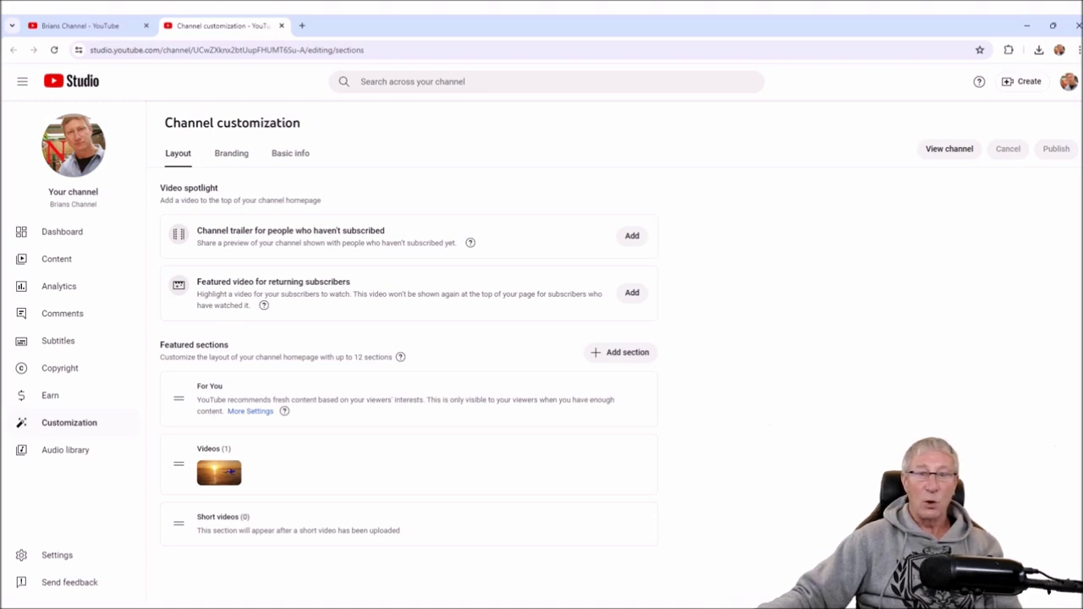
- Switch to the Branding tab to view the profile picture, banner and watermark
left_click(231, 153)
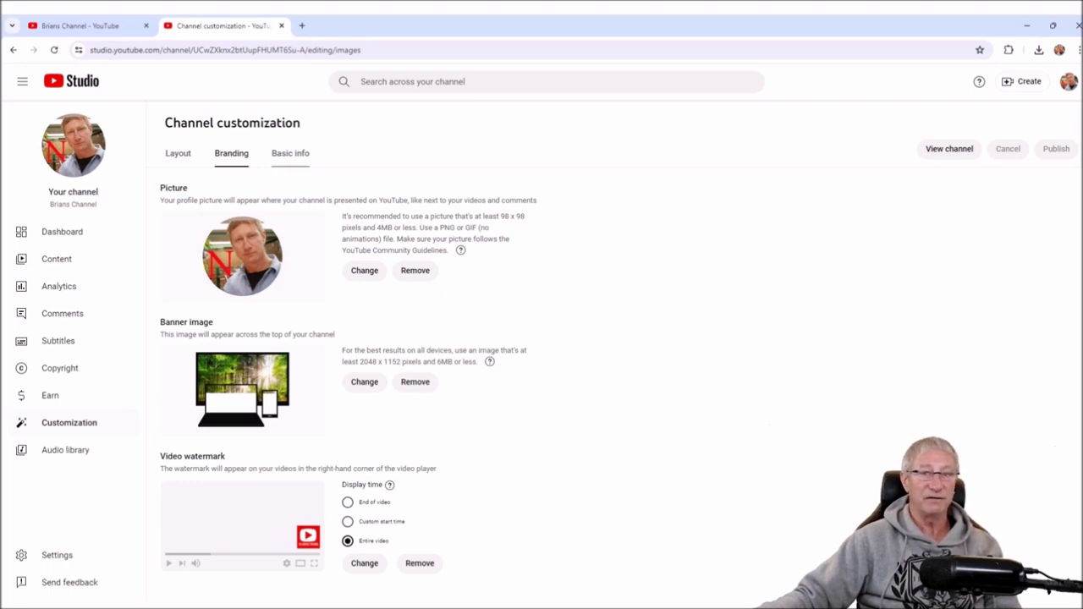
- Open Basic info, select the channel name, and briefly check the Layout and Branding tabs
left_click(290, 154)
left_click(409, 240)
key("ctrl+a")
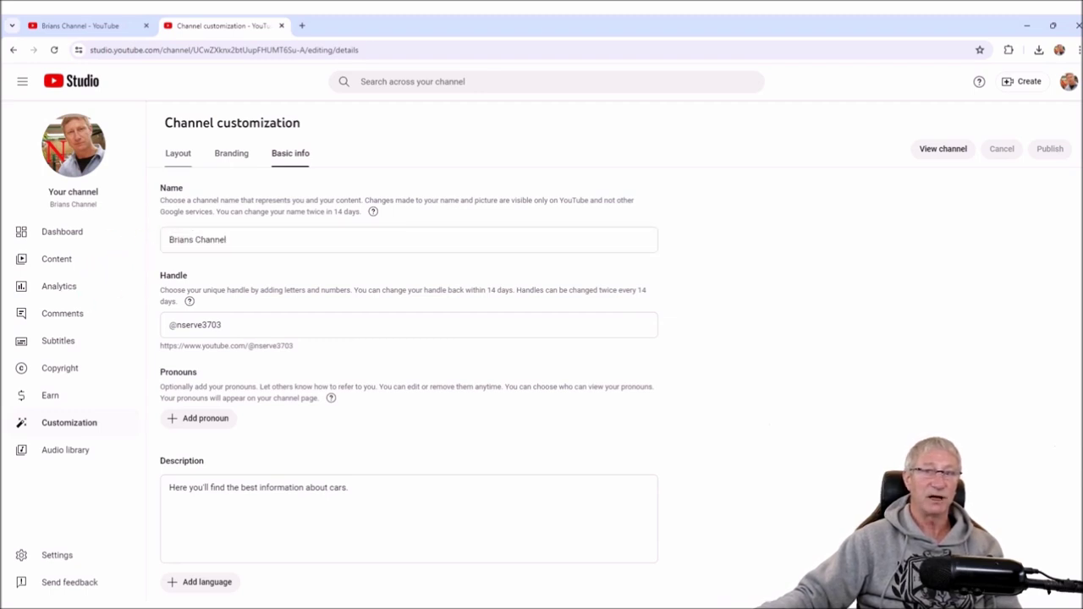
left_click(178, 154)
left_click(231, 153)
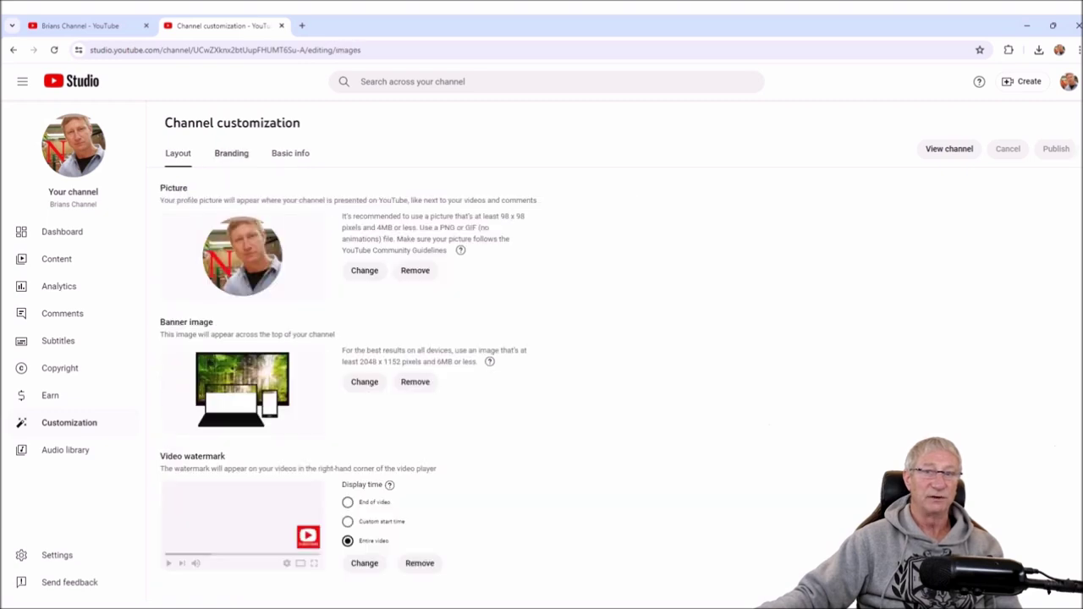
left_click(290, 153)
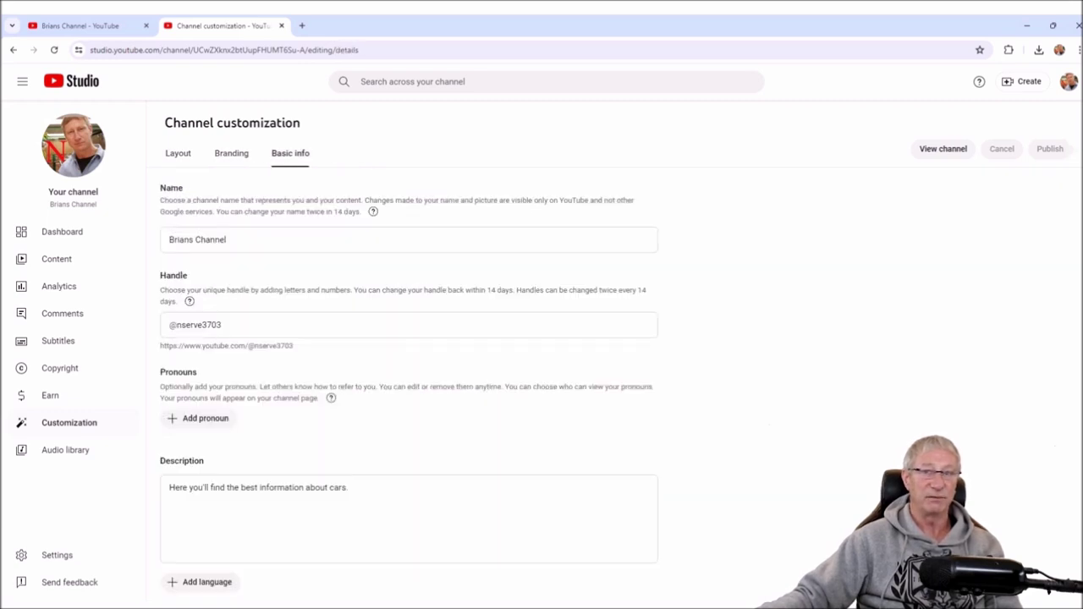
- Reselect the channel name, glance at the public channel page, and refocus the Name field
left_click(197, 240)
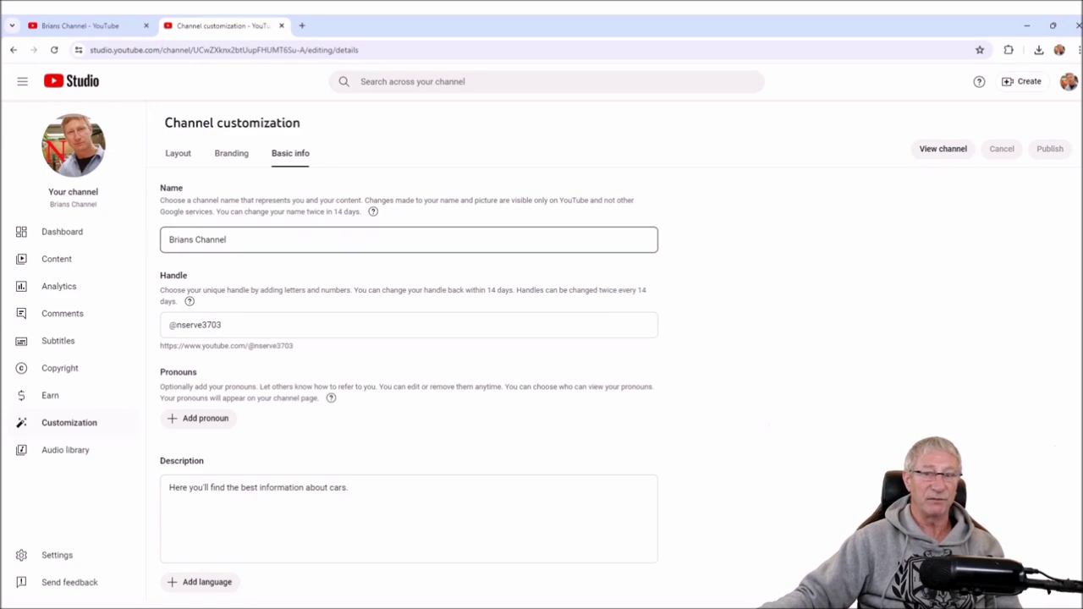
key("ctrl+a")
left_click(227, 239)
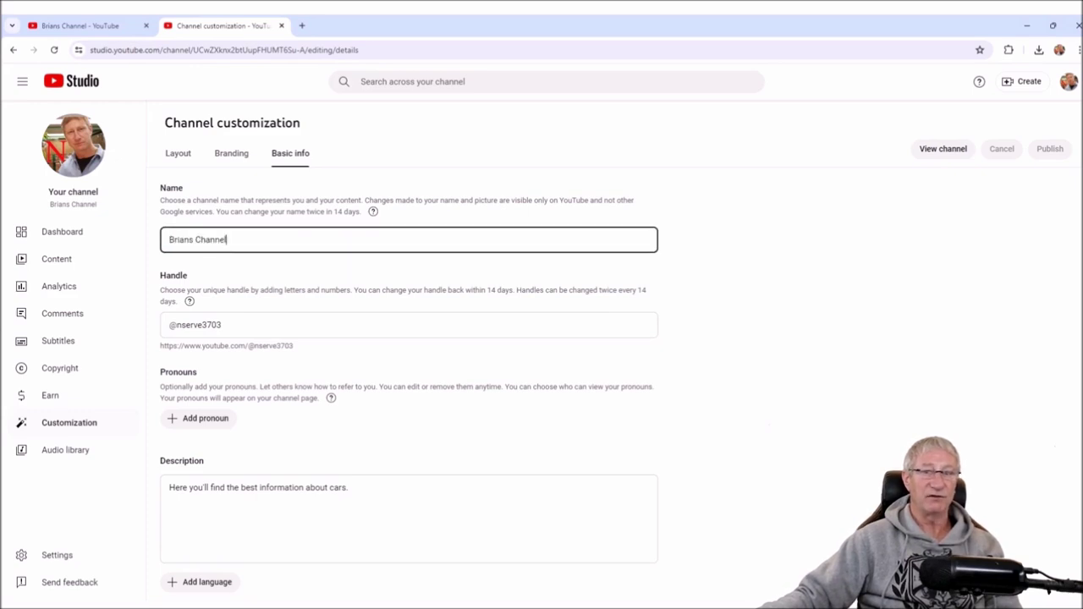
key("ctrl+a")
key("ctrl+shift+Tab")
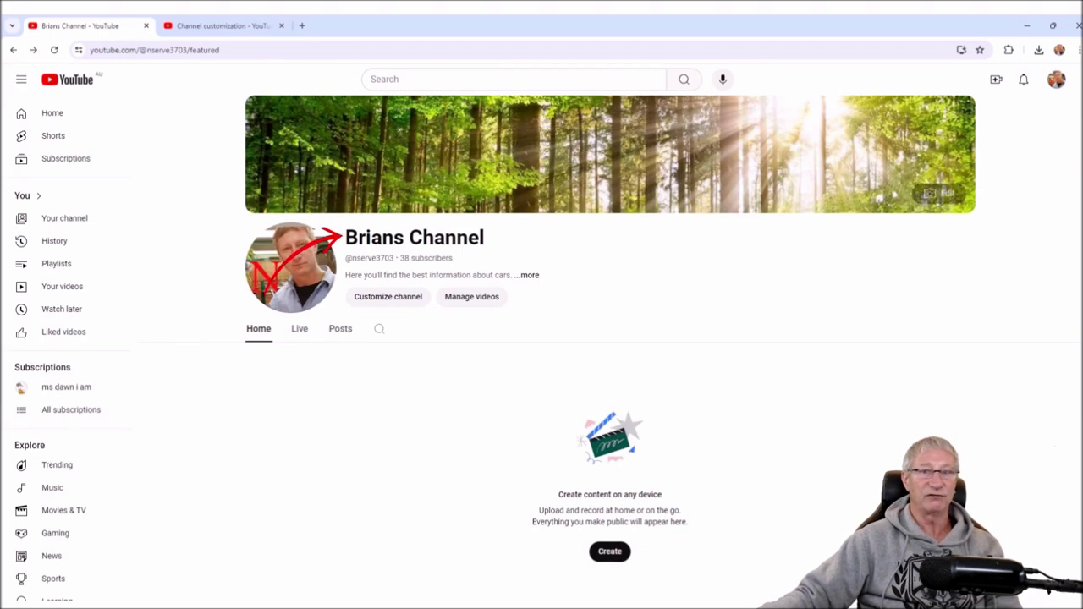
key("ctrl+Tab")
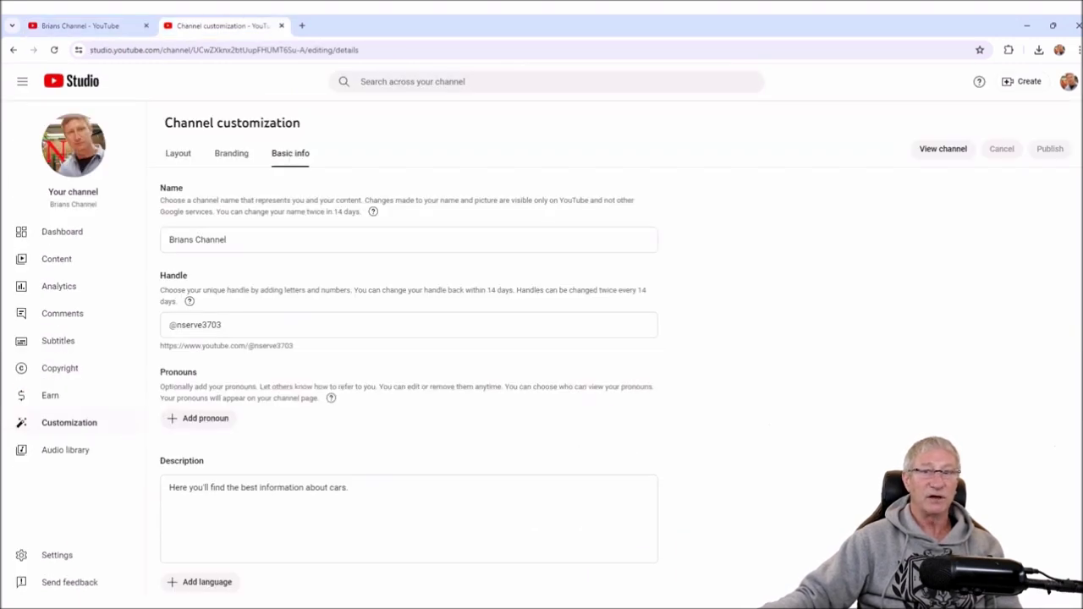
left_click(409, 239)
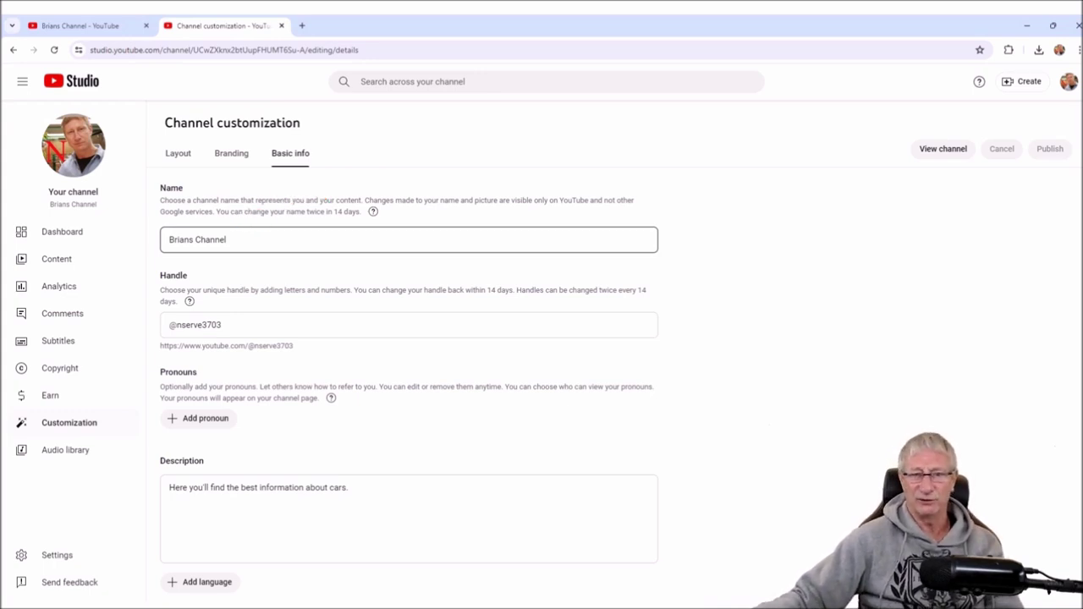
- Select the handle text after the @ sign and leave the handle unchanged
scroll(408, 356, "down", 2)
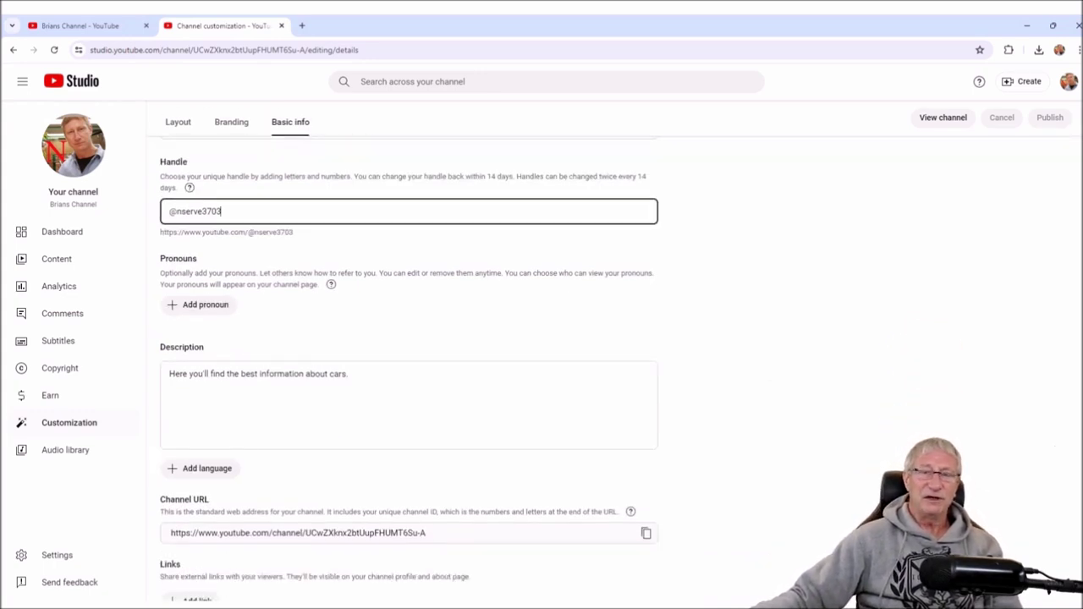
left_click_drag(222, 211, 176, 211)
key("Tab")
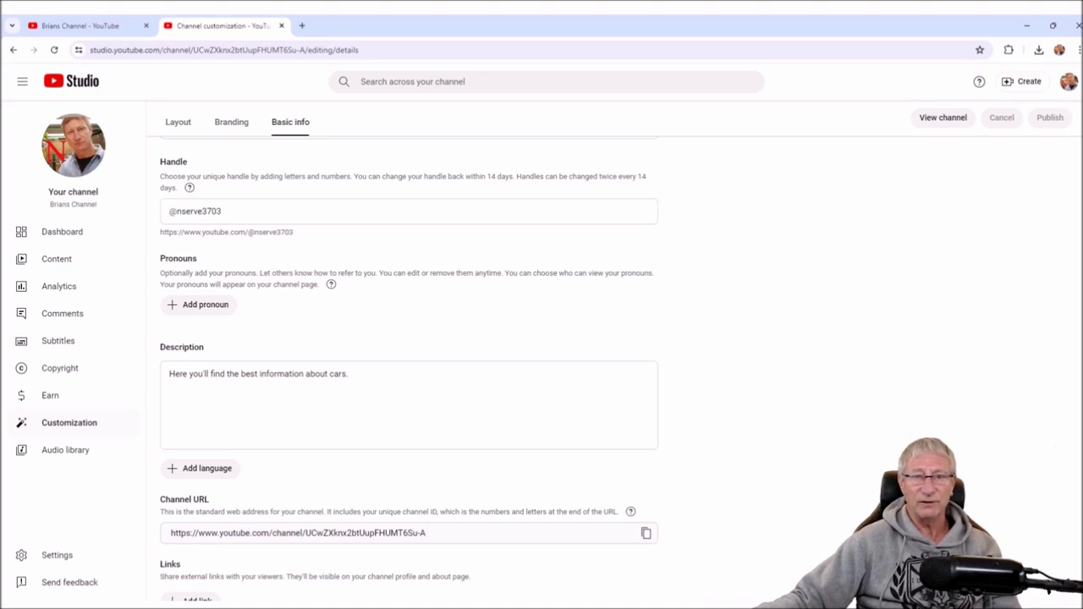
- Select the car-information description to review it without edits, then return to the public channel page
mouse_move(189, 187)
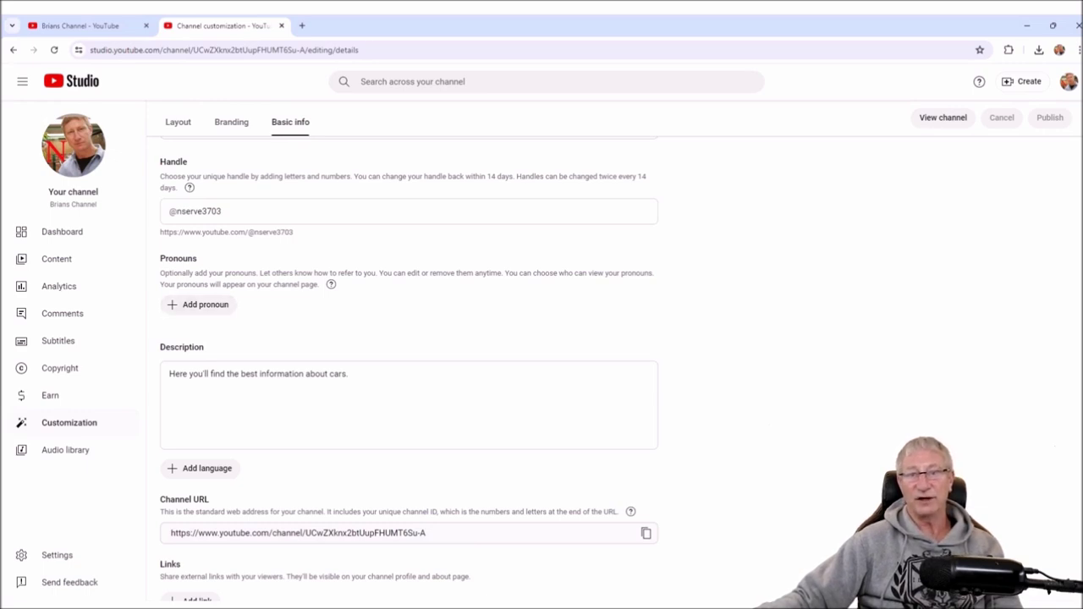
scroll(256, 263, "down", 2)
left_click(256, 263)
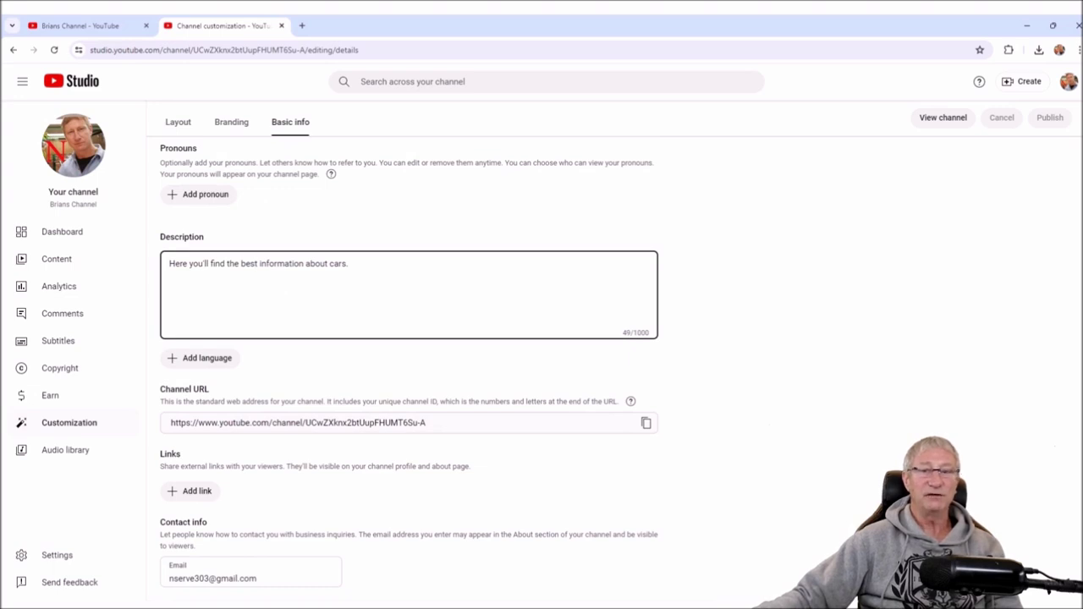
key("ctrl+shift+Left")
key("ctrl+shift+Left")
key("ctrl+shift+Left")
key("ctrl+shift+Left")
key("ctrl+shift+Left")
key("ctrl+shift+Left")
key("ctrl+shift+Left")
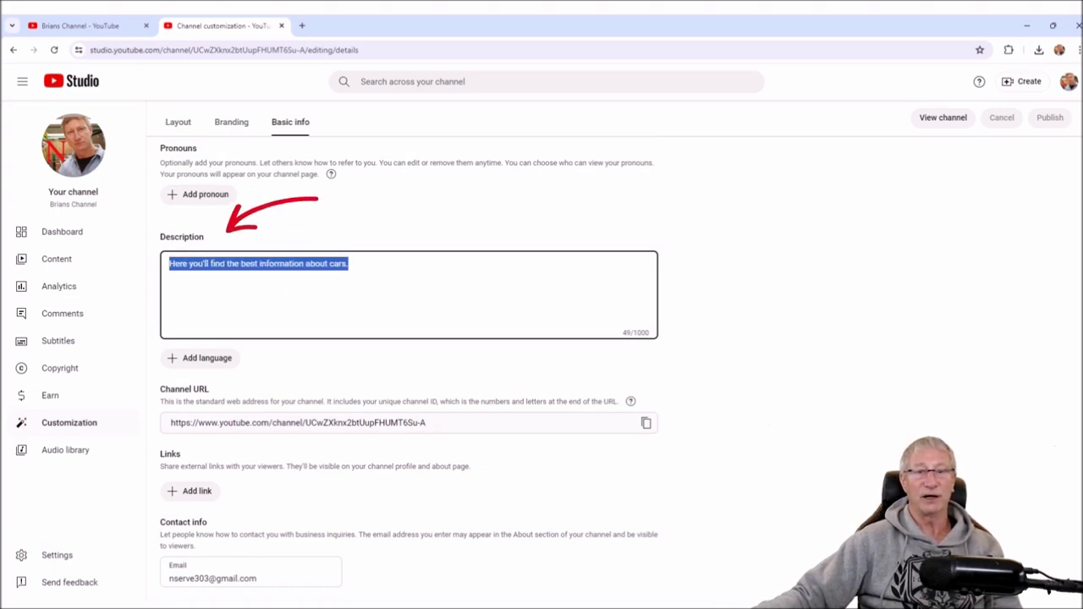
left_click(348, 263)
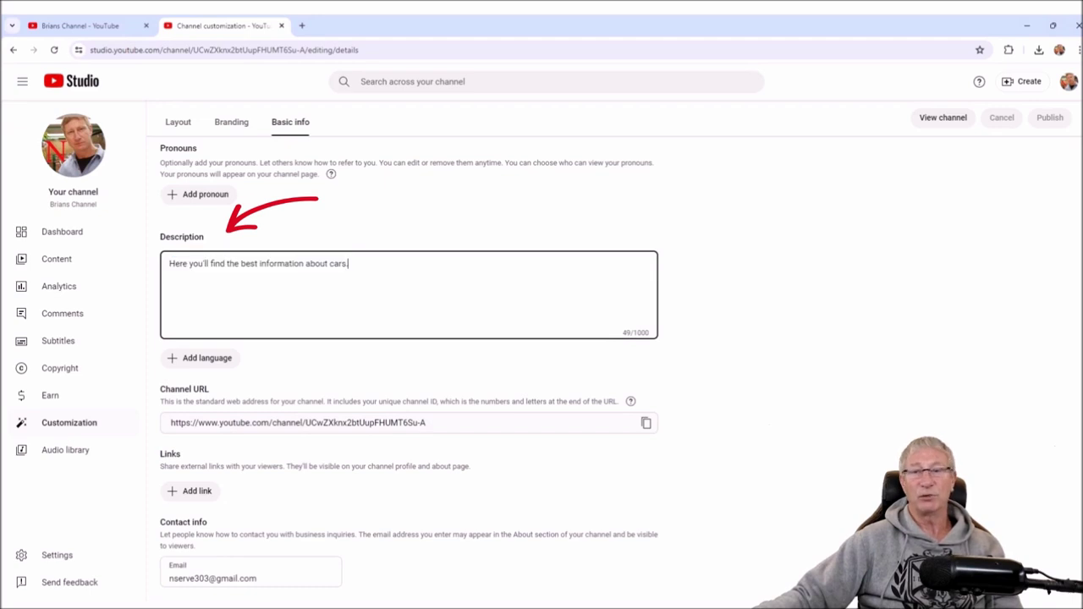
key("ctrl+shift+Left")
key("ctrl+shift+Left")
key("ctrl+shift+Left")
key("ctrl+shift+Left")
key("ctrl+shift+Left")
key("ctrl+shift+Left")
key("ctrl+shift+Left")
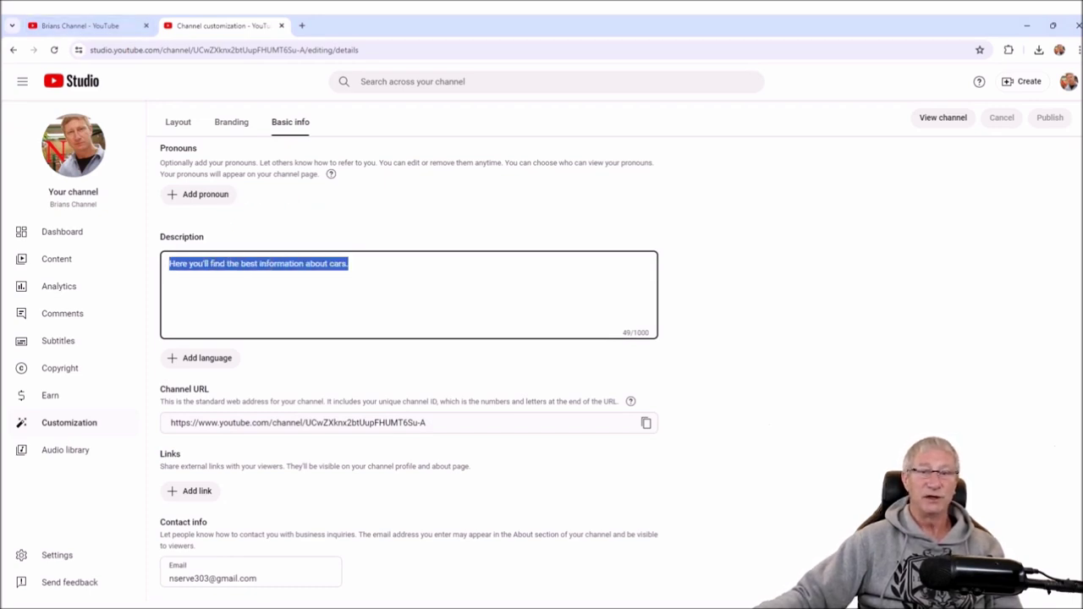
left_click(306, 263)
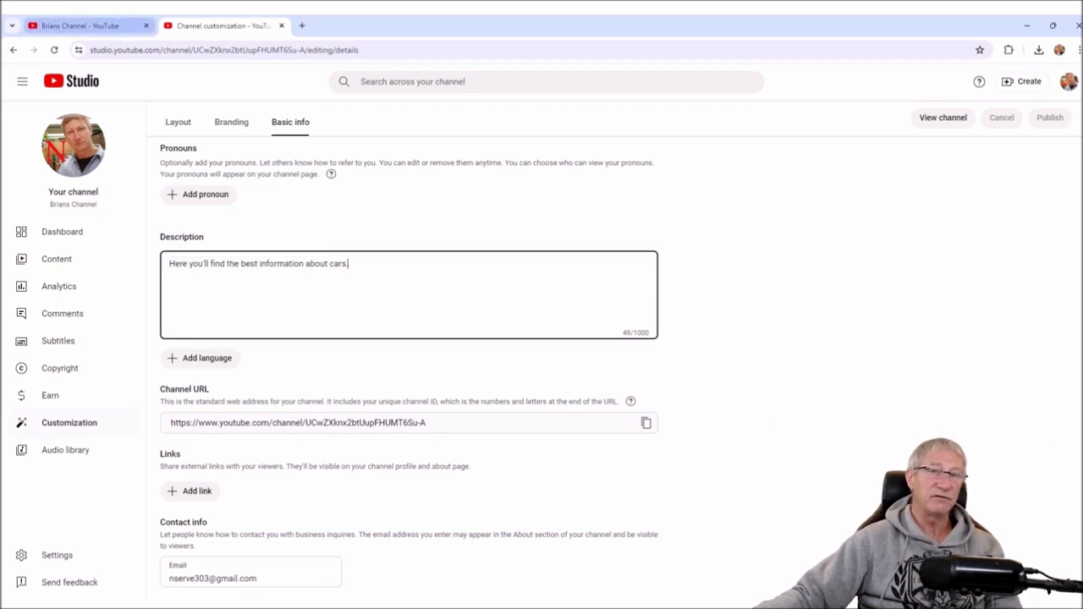
left_click(80, 26)
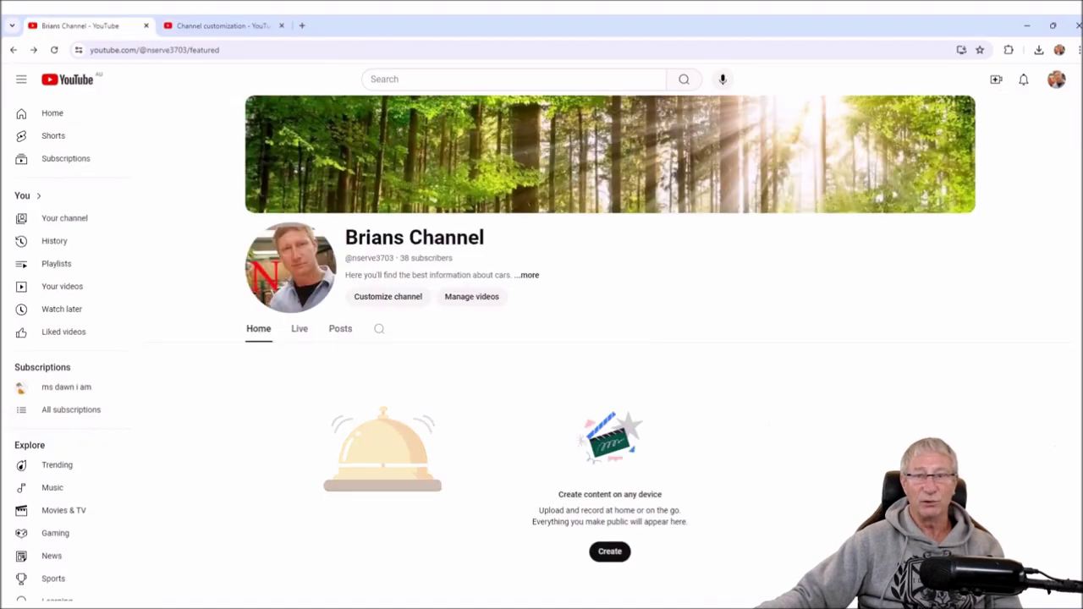
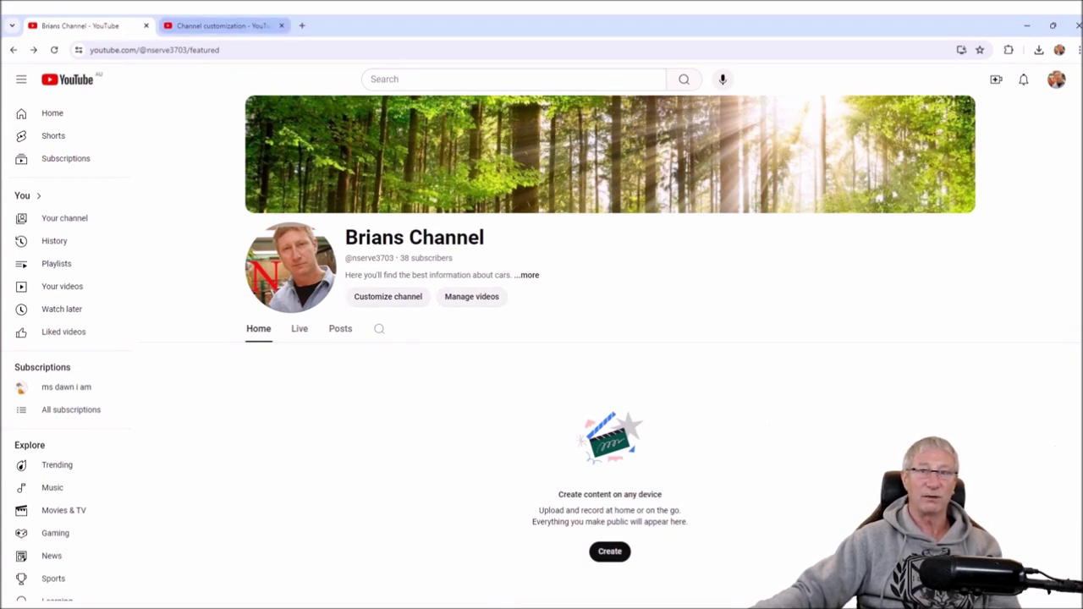
left_click(222, 26)
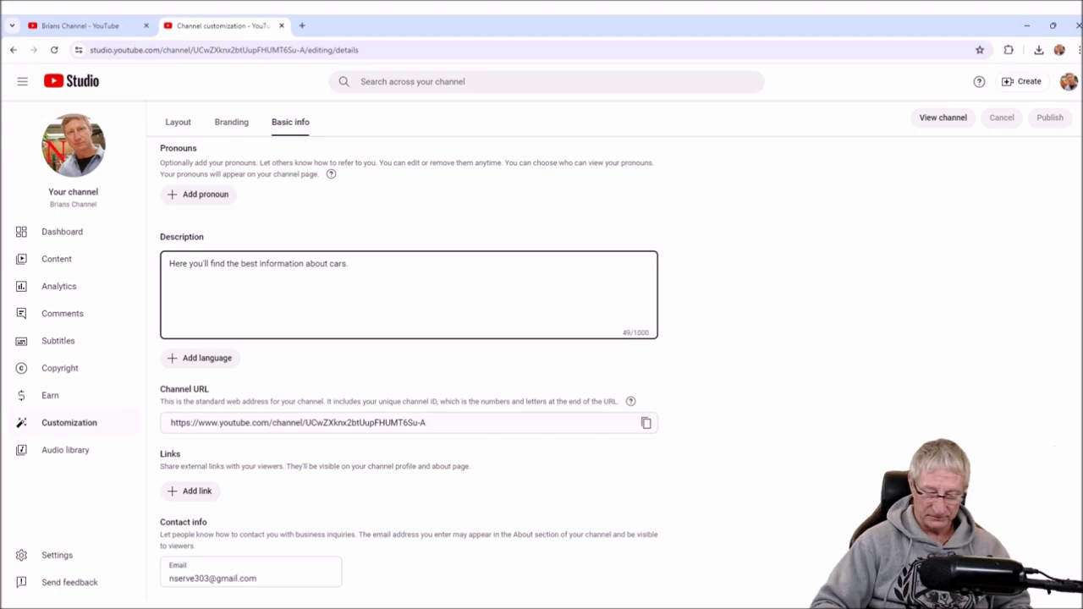
key("BackSpace")
key("BackSpace")
key("BackSpace")
key("BackSpace")
key("BackSpace")
key("BackSpace")
key("BackSpace")
key("BackSpace")
key("BackSpace")
key("BackSpace")
key("BackSpace")
key("BackSpace")
key("BackSpace")
key("BackSpace")
key("BackSpace")
key("BackSpace")
key("BackSpace")
key("BackSpace")
key("BackSpace")
key("BackSpace")
key("BackSpace")
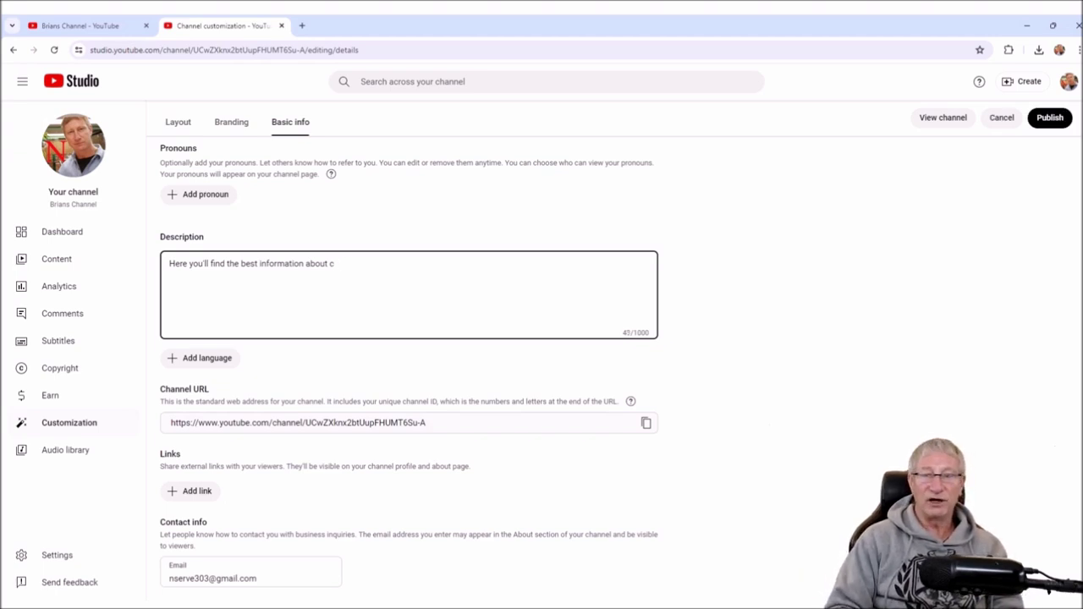
key("BackSpace")
key("BackSpace")
key("BackSpace")
key("BackSpace")
key("BackSpace")
key("BackSpace")
key("BackSpace")
key("BackSpace")
key("BackSpace")
key("BackSpace")
key("BackSpace")
key("BackSpace")
key("BackSpace")
key("BackSpace")
type("re you will find the best information about")
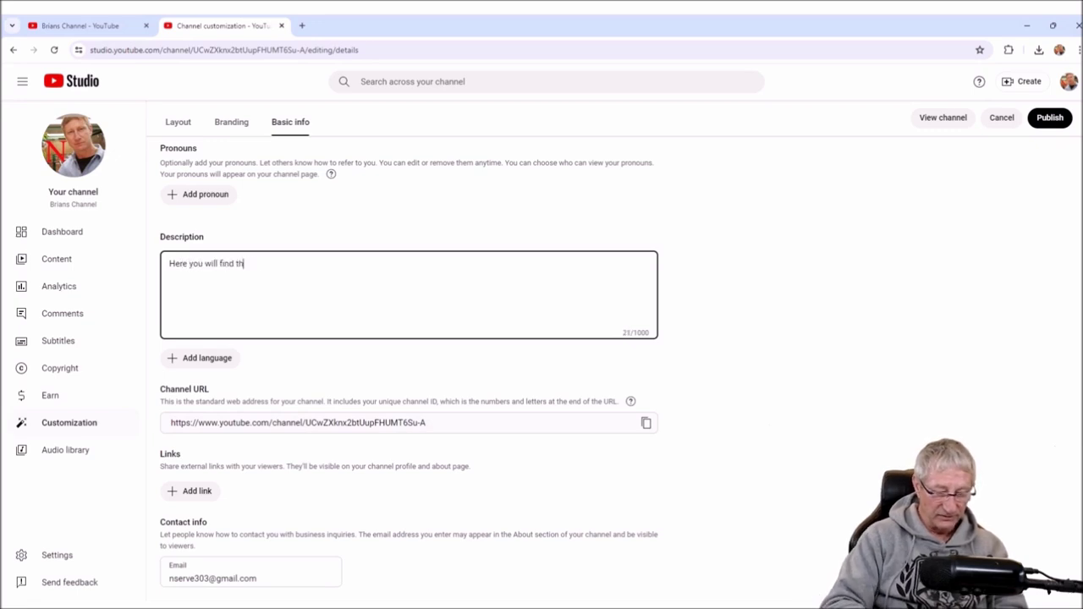
key("BackSpace")
key("BackSpace")
key("BackSpace")
key("BackSpace")
key("BackSpace")
key("BackSpace")
key("BackSpace")
key("BackSpace")
key("BackSpace")
key("BackSpace")
key("BackSpace")
key("BackSpace")
key("BackSpace")
key("BackSpace")
key("BackSpace")
key("BackSpace")
key("BackSpace")
key("BackSpace")
key("BackSpace")
key("BackSpace")
type("find Brian's channel")
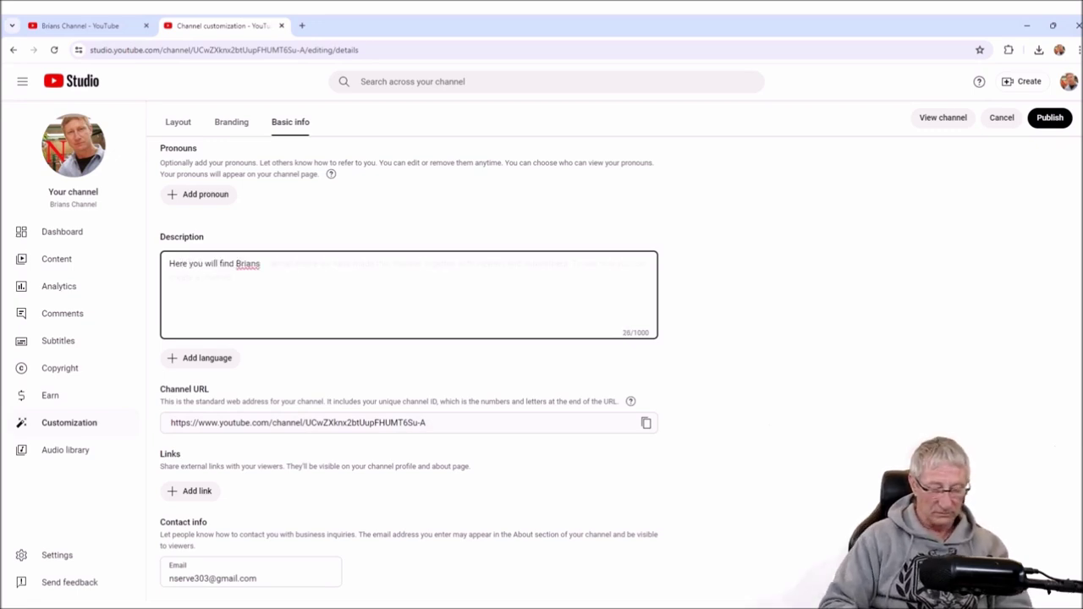
key("Tab")
key("BackSpace")
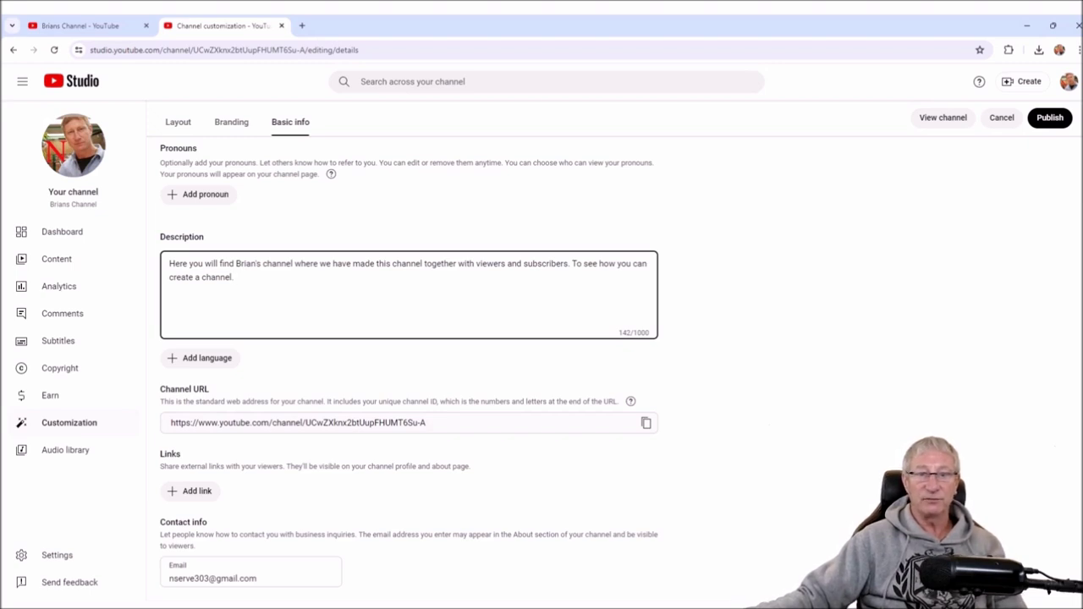
- Check the rewritten description text, publish it, and return to the live channel page
key("shift+Right")
key("shift+Right")
key("shift+Right")
key("shift+Right")
key("shift+Right")
key("shift+Right")
key("shift+Right")
key("shift+Right")
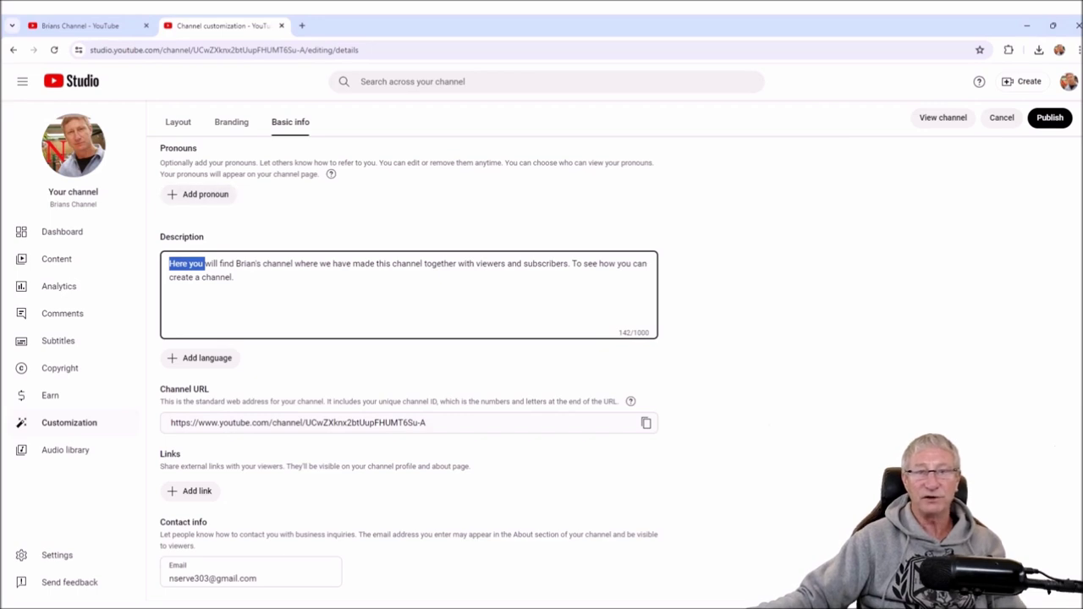
left_click(234, 277)
key("ctrl+Home")
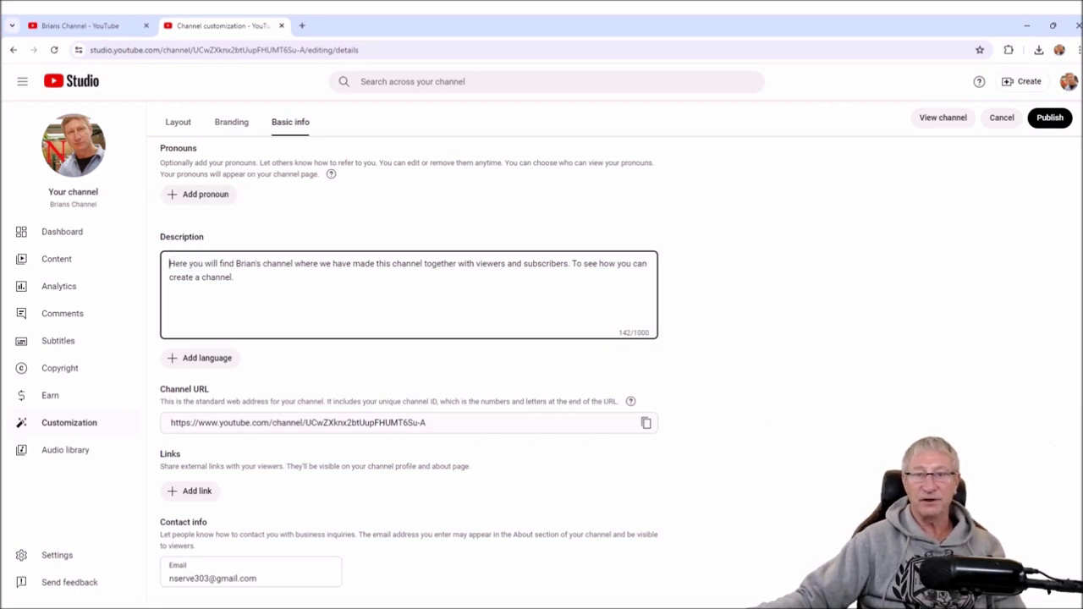
key("ctrl+shift+Right")
key("ctrl+shift+Right")
key("ctrl+shift+Right")
key("ctrl+shift+Right")
key("ctrl+shift+Right")
key("ctrl+a")
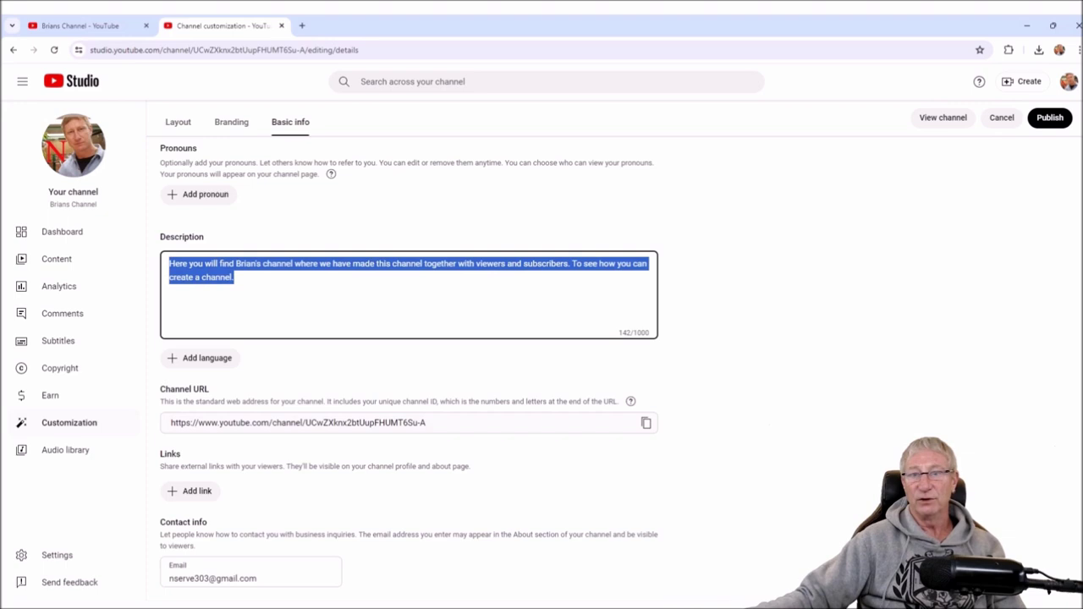
left_click(234, 277)
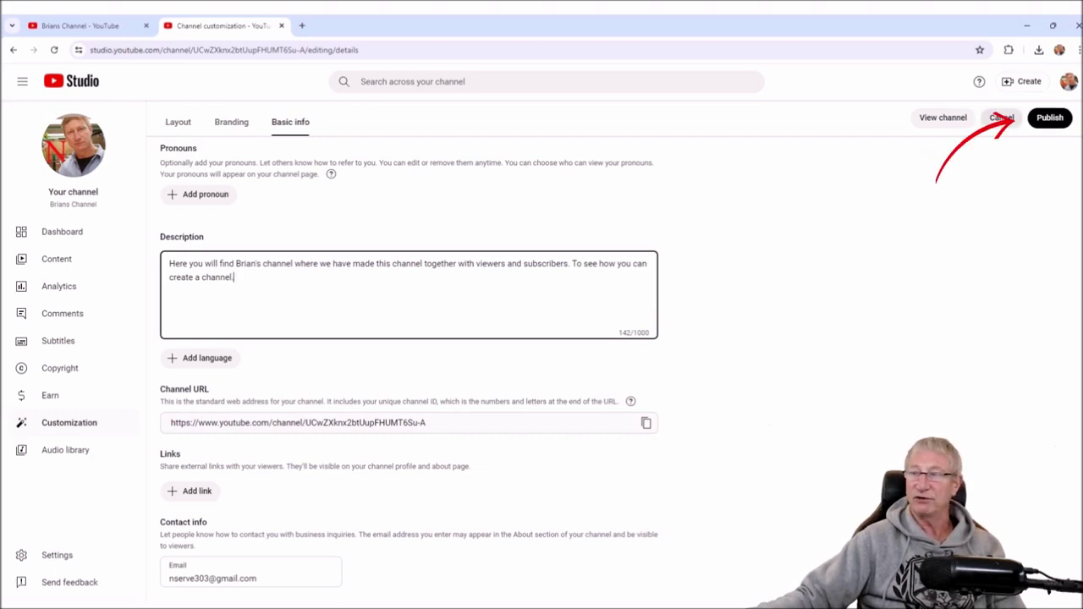
left_click(1050, 117)
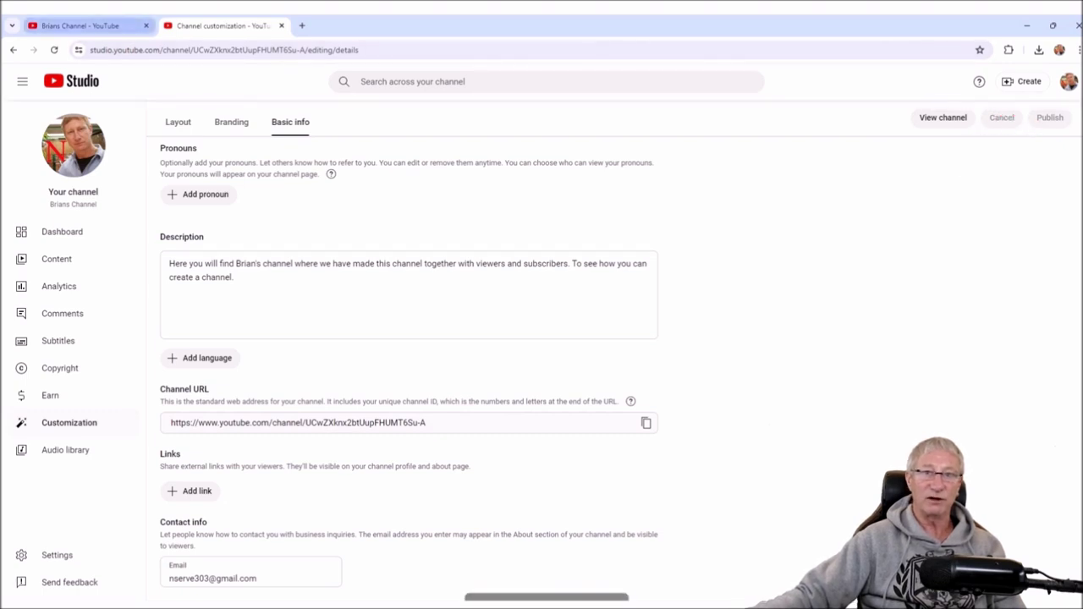
key("ctrl+1")
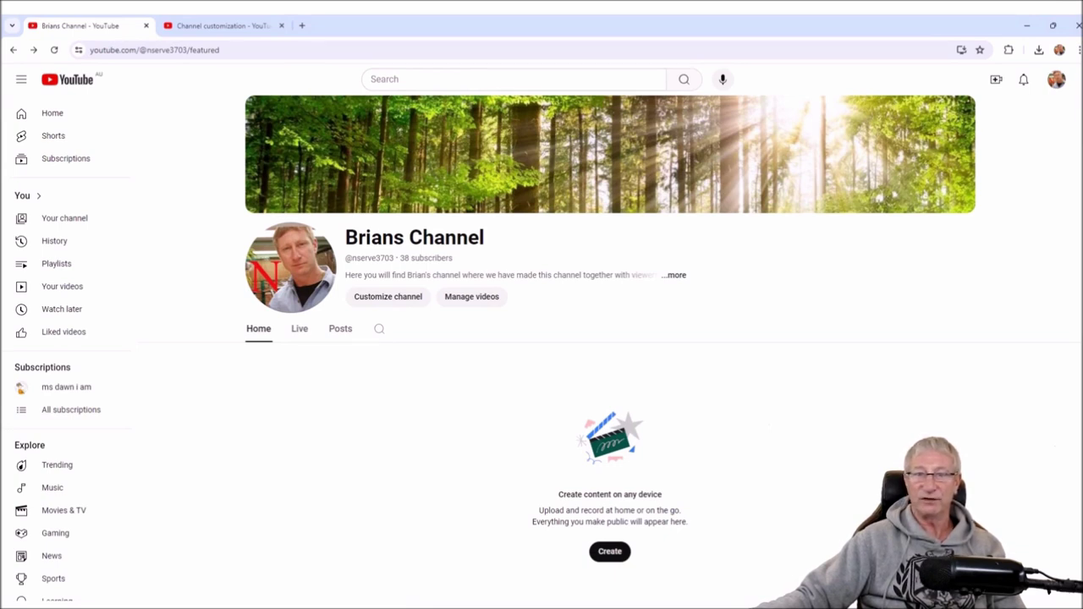
- Review the new description on the channel page and in About, then open channel customization
left_click_drag(345, 275, 641, 275)
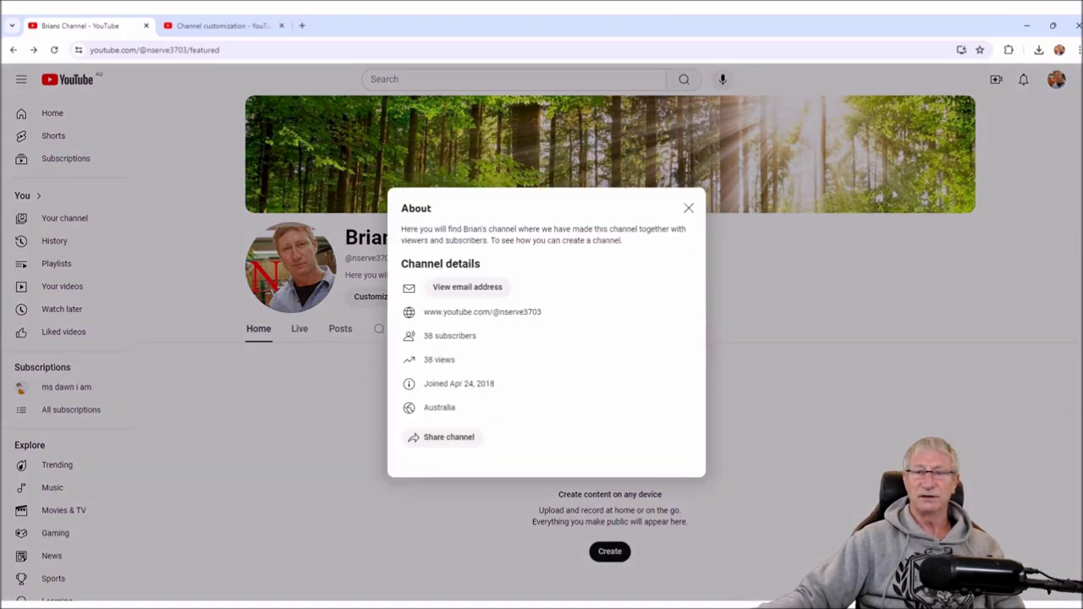
triple_click(415, 230)
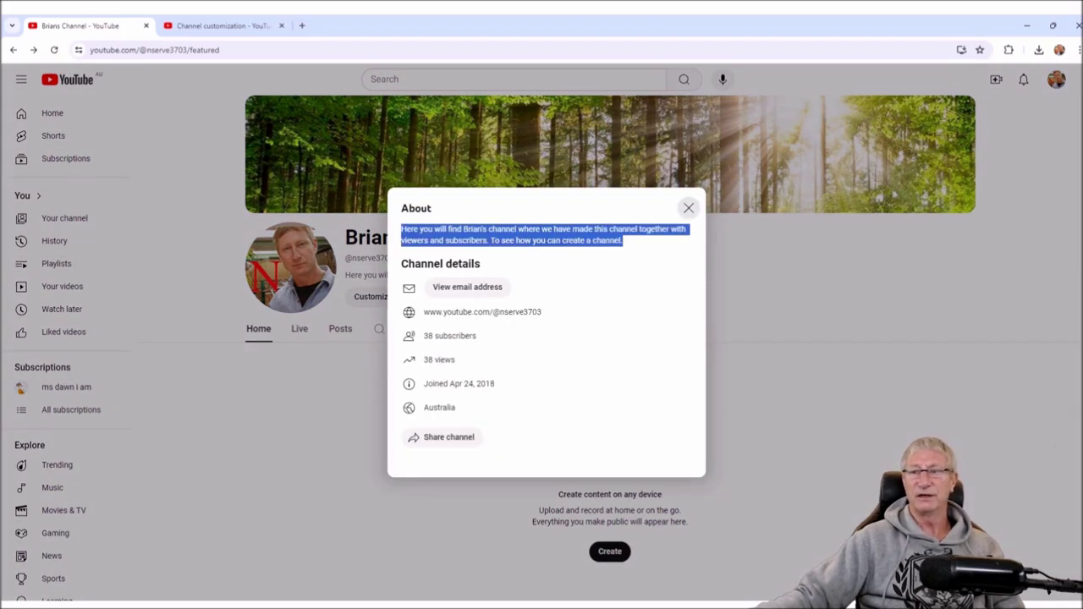
left_click(688, 207)
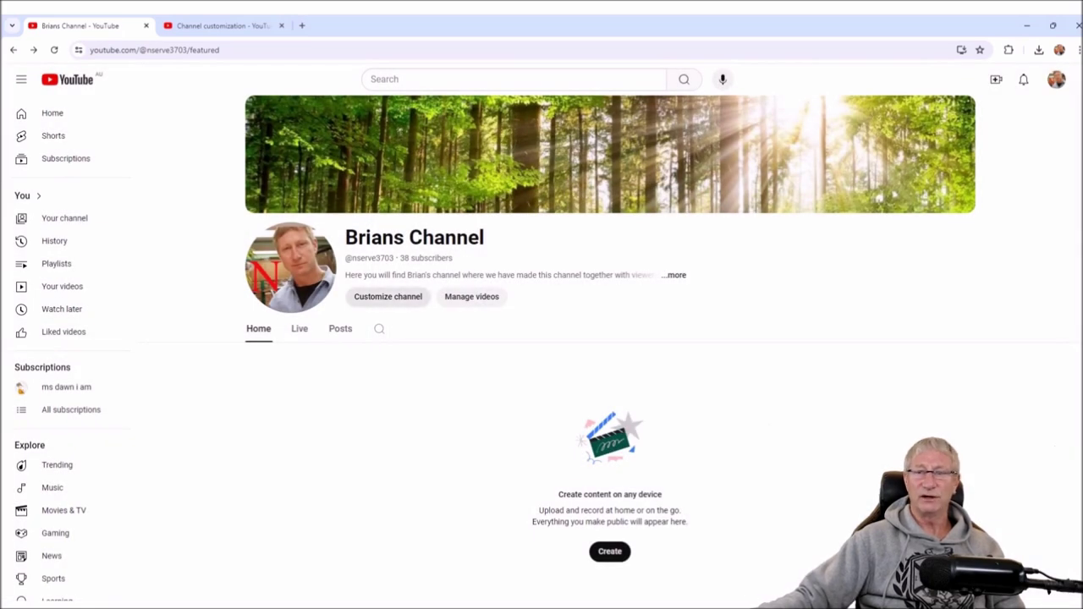
left_click(387, 297)
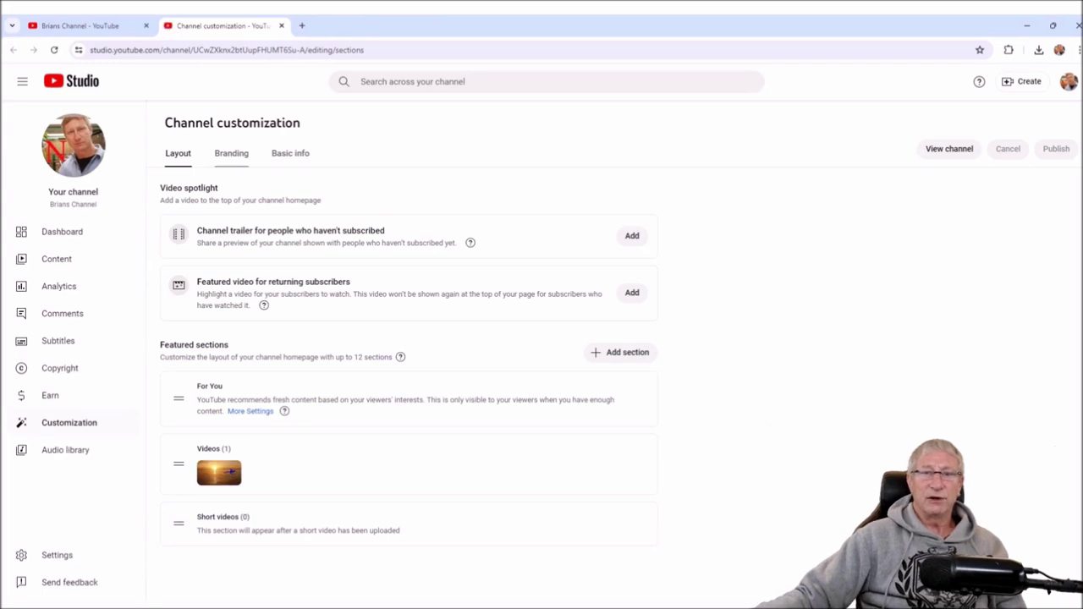
- Replace the Contact info e-mail in Basic info with the business enquiries address and publish
left_click(291, 153)
scroll(407, 339, "down", 3)
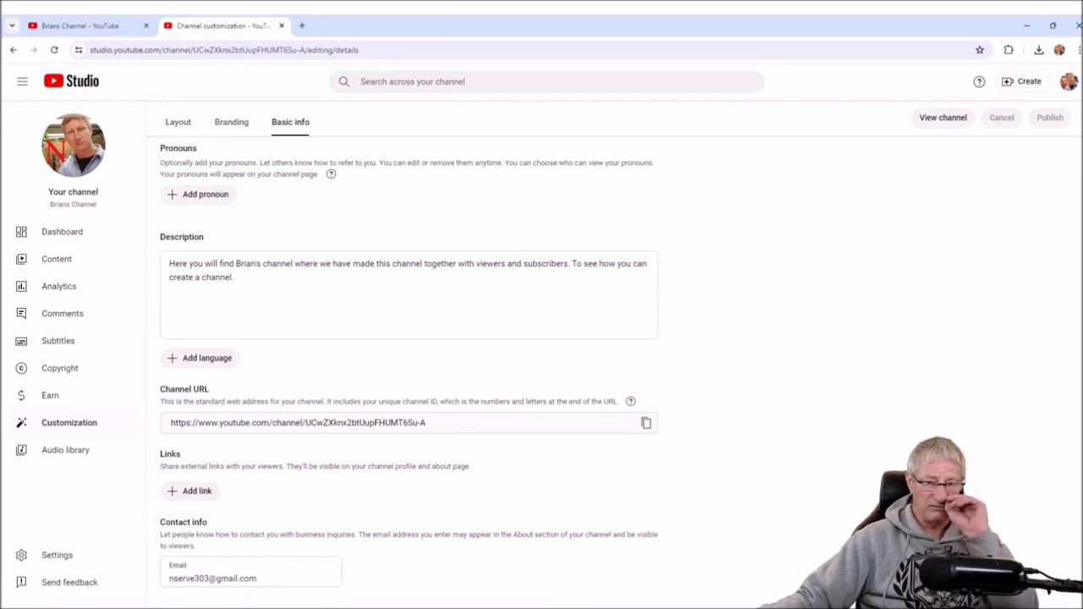
left_click_drag(257, 578, 168, 578)
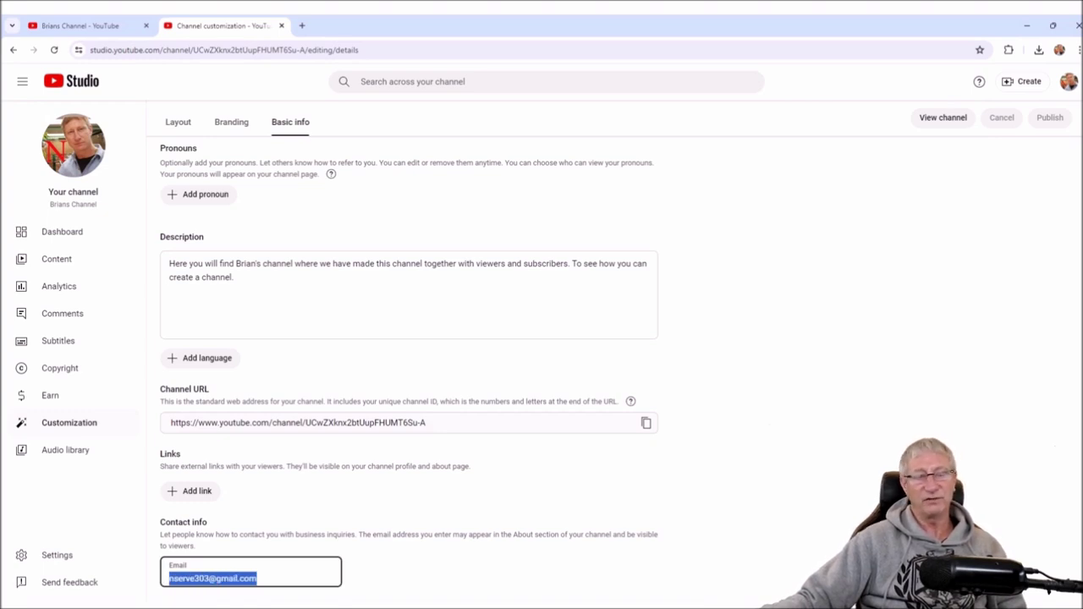
key("Tab")
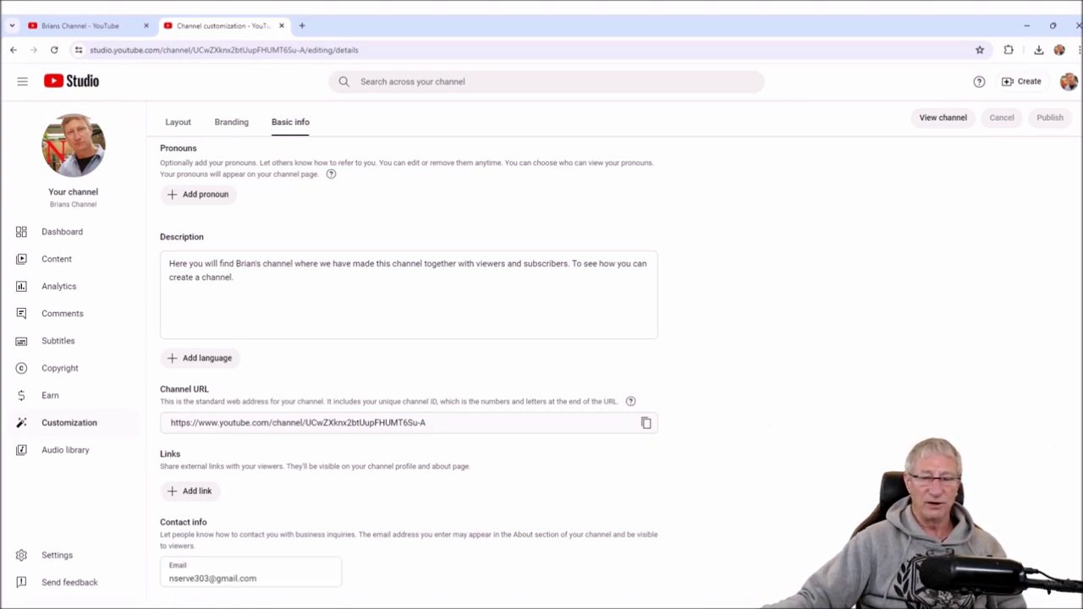
left_click_drag(169, 578, 257, 578)
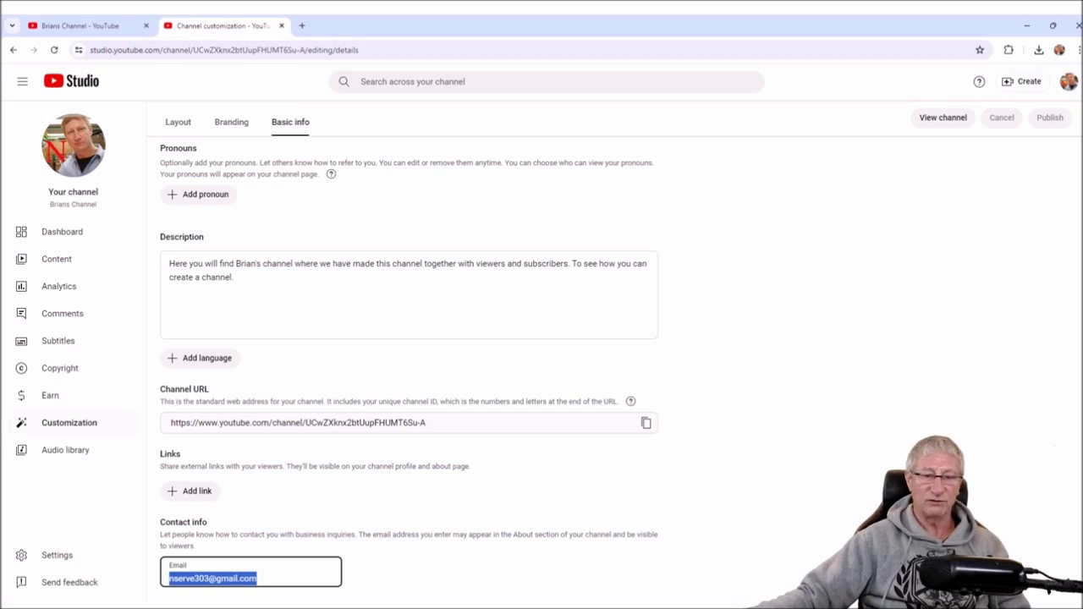
key("End")
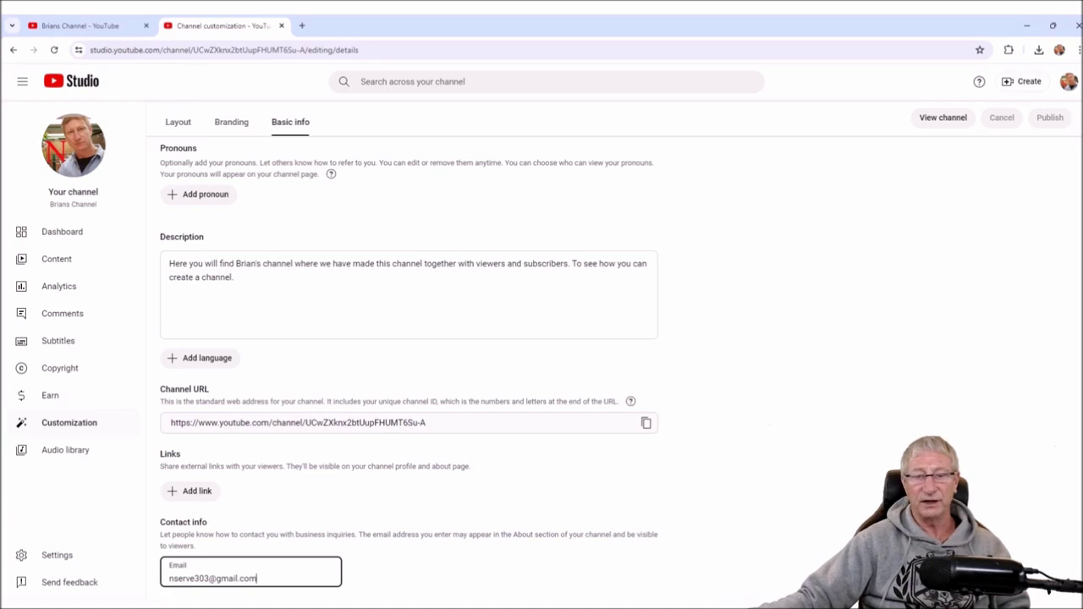
key("shift+Left")
key("shift+Left")
key("shift+Left")
key("shift+Left")
key("shift+Left")
key("shift+Left")
key("shift+Left")
key("shift+Left")
key("shift+Left")
key("shift+Left")
key("shift+Left")
key("shift+Left")
key("shift+Left")
key("shift+Left")
key("shift+Left")
key("shift+Left")
key("shift+Left")
key("shift+Left")
key("shift+Left")
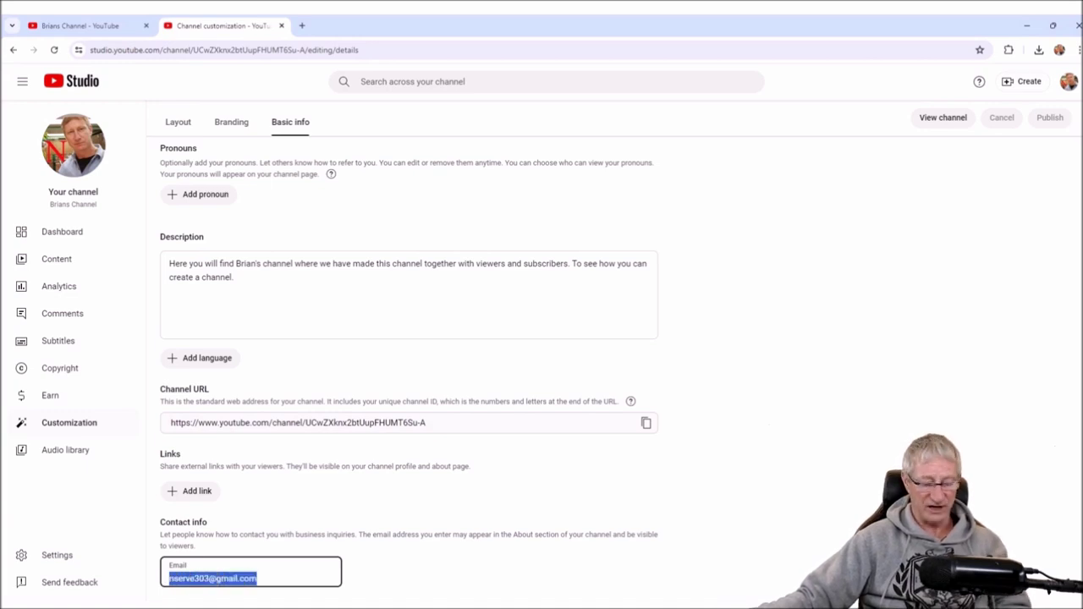
type("b")
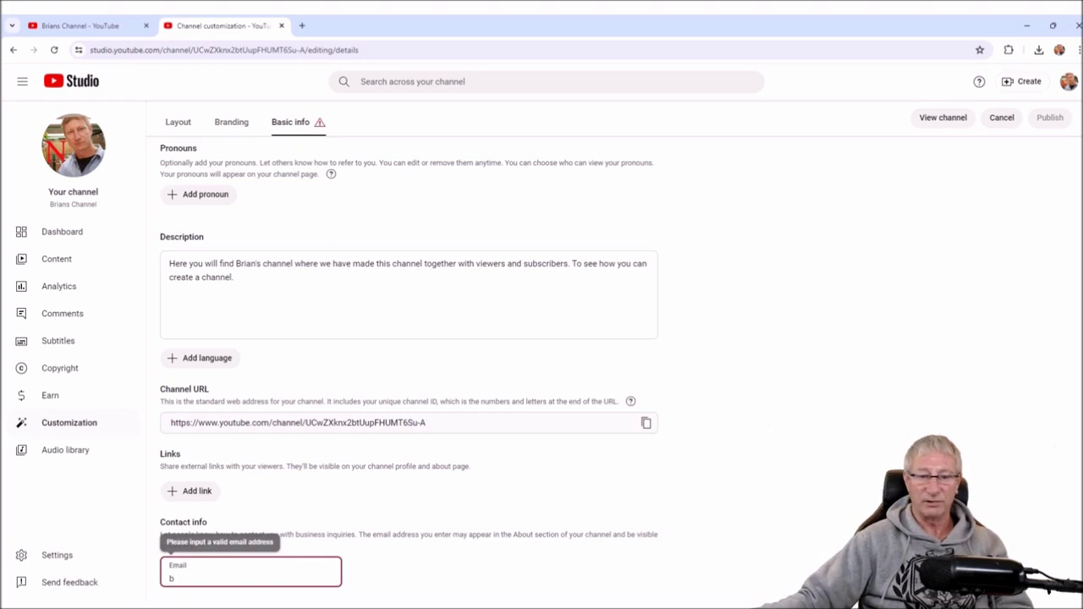
key("shift+Left")
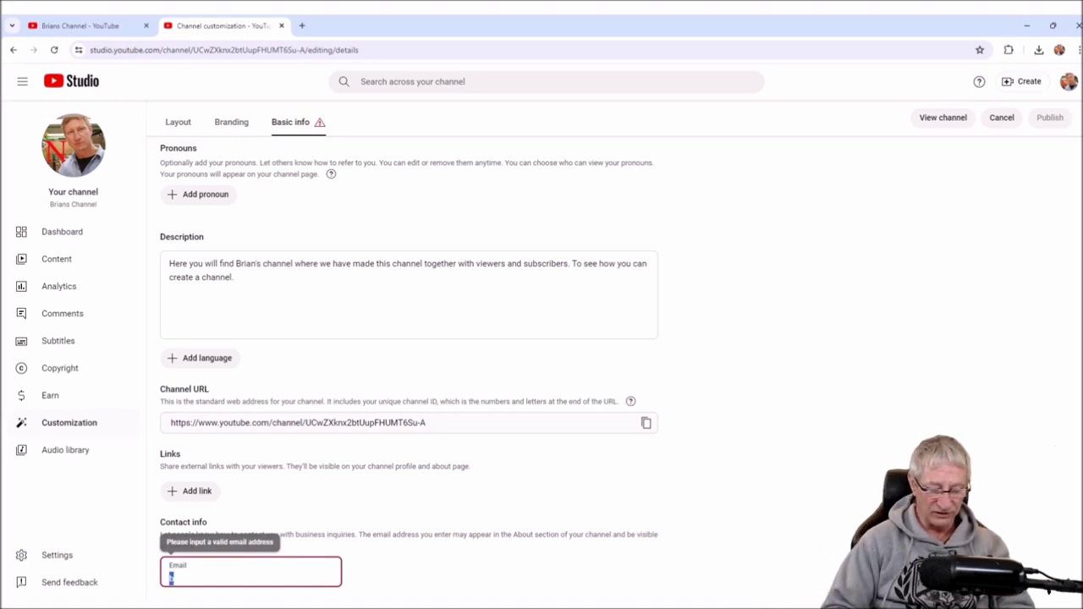
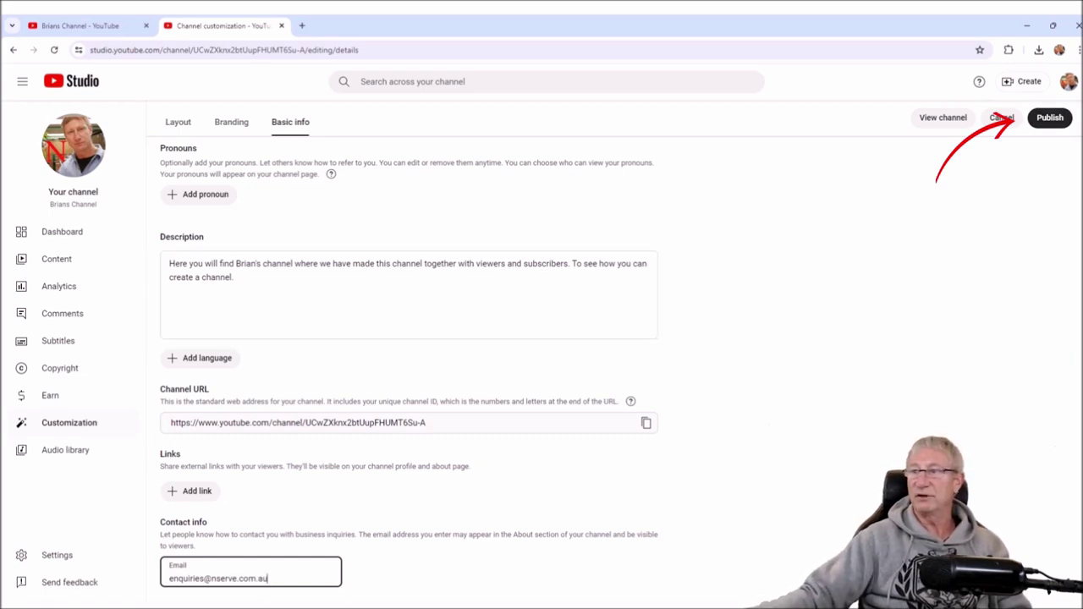
left_click(1050, 117)
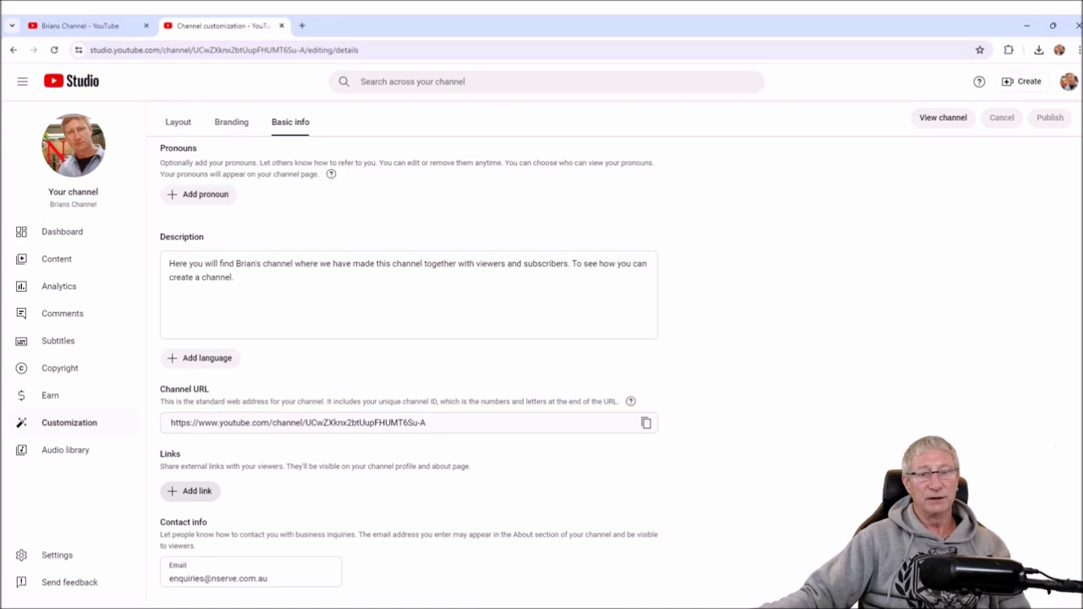
left_click(192, 491)
type("Donate to")
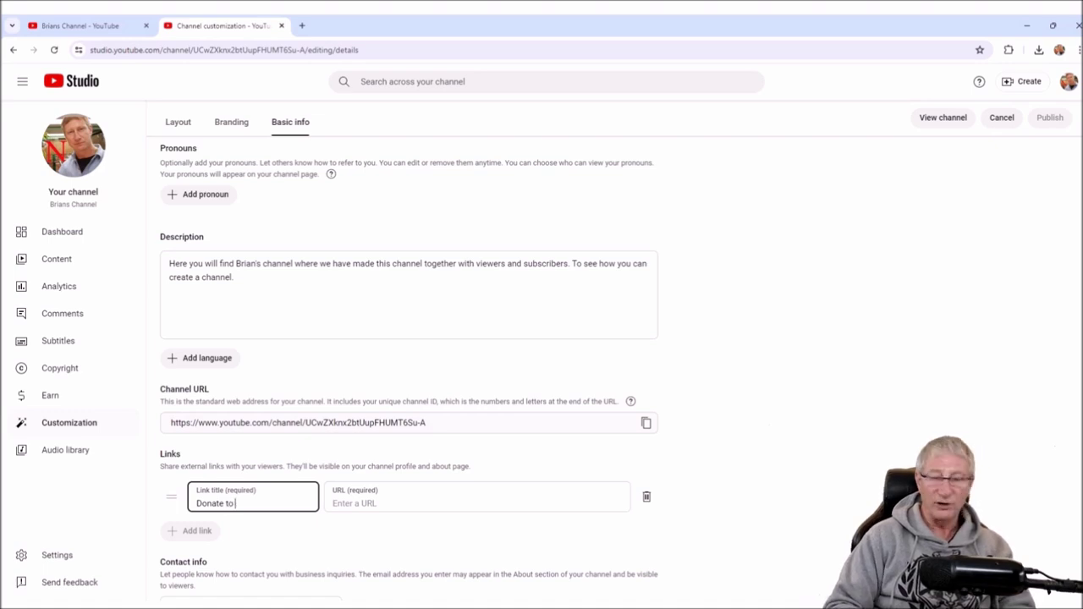
type(" Brian")
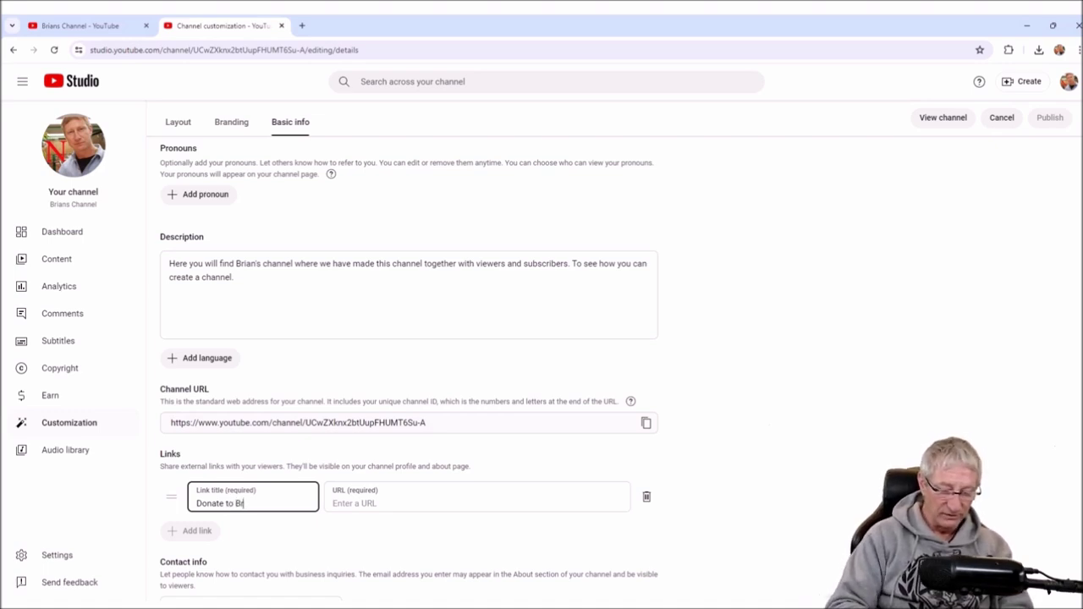
key("BackSpace")
key("BackSpace")
key("BackSpace")
key("BackSpace")
key("BackSpace")
key("BackSpace")
key("BackSpace")
key("BackSpace")
key("BackSpace")
key("BackSpace")
key("BackSpace")
key("BackSpace")
key("BackSpace")
key("BackSpace")
key("BackSpace")
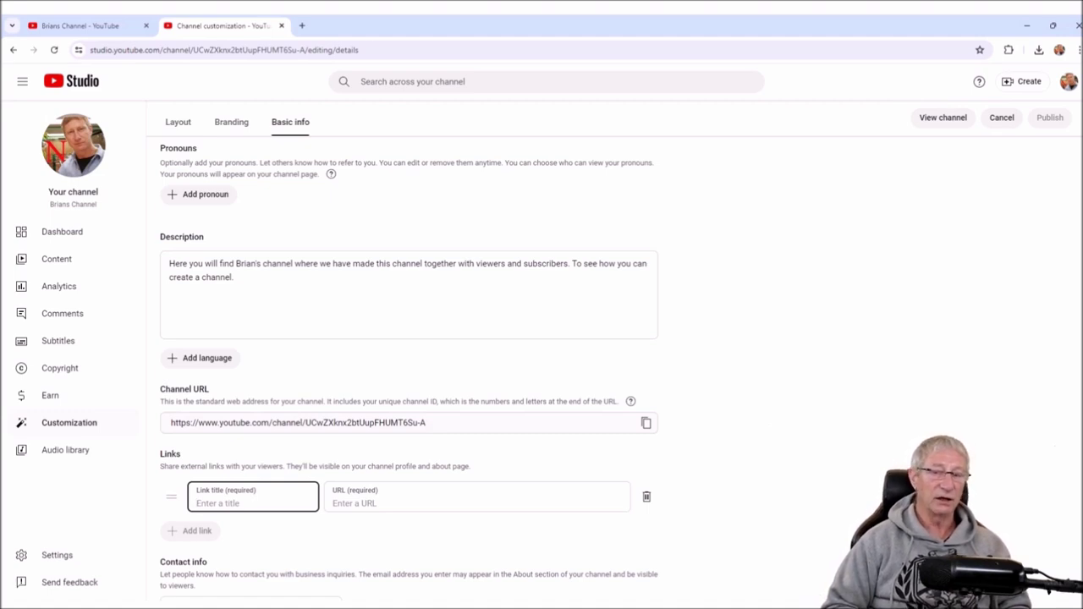
type("Nserve Products")
left_click(334, 502)
type("https://")
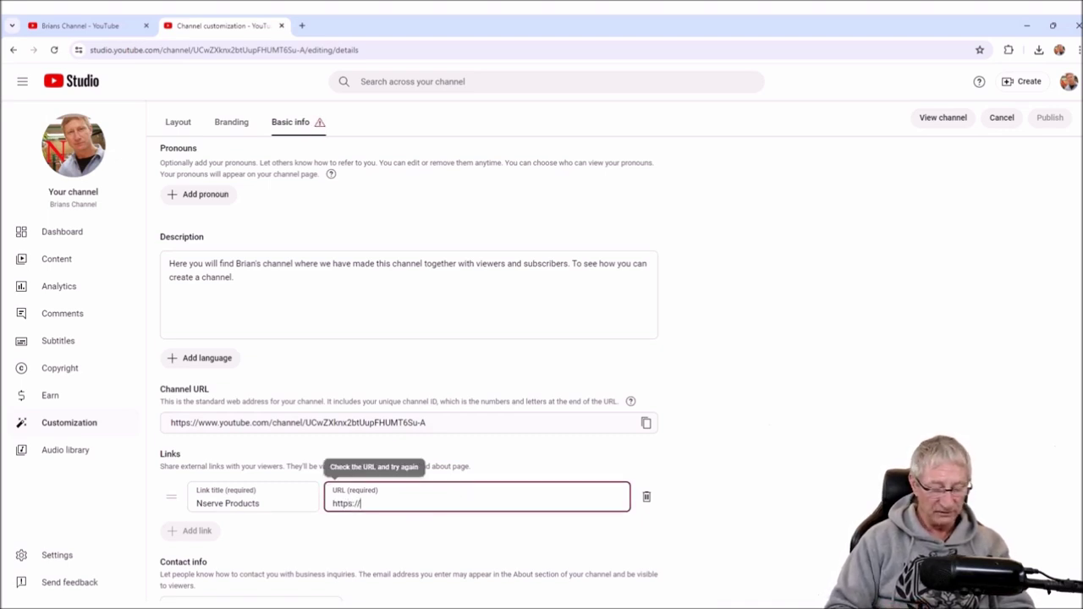
type("www.nserve.com.au/products.html")
key("BackSpace")
key("BackSpace")
key("BackSpace")
key("BackSpace")
key("BackSpace")
key("BackSpace")
key("BackSpace")
key("BackSpace")
key("BackSpace")
key("BackSpace")
key("BackSpace")
key("BackSpace")
key("BackSpace")
key("BackSpace")
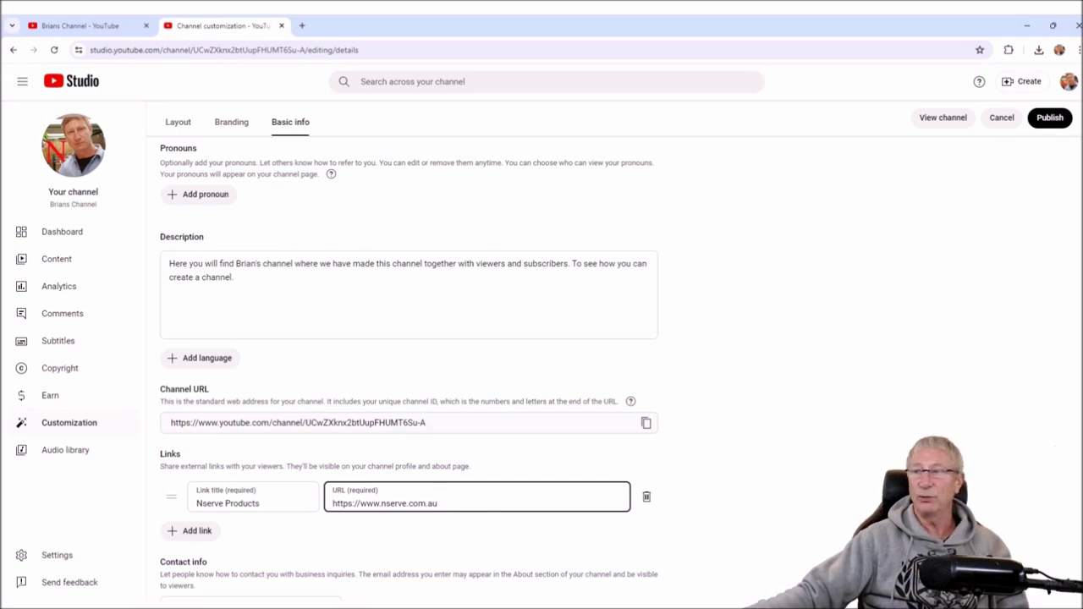
left_click(1050, 118)
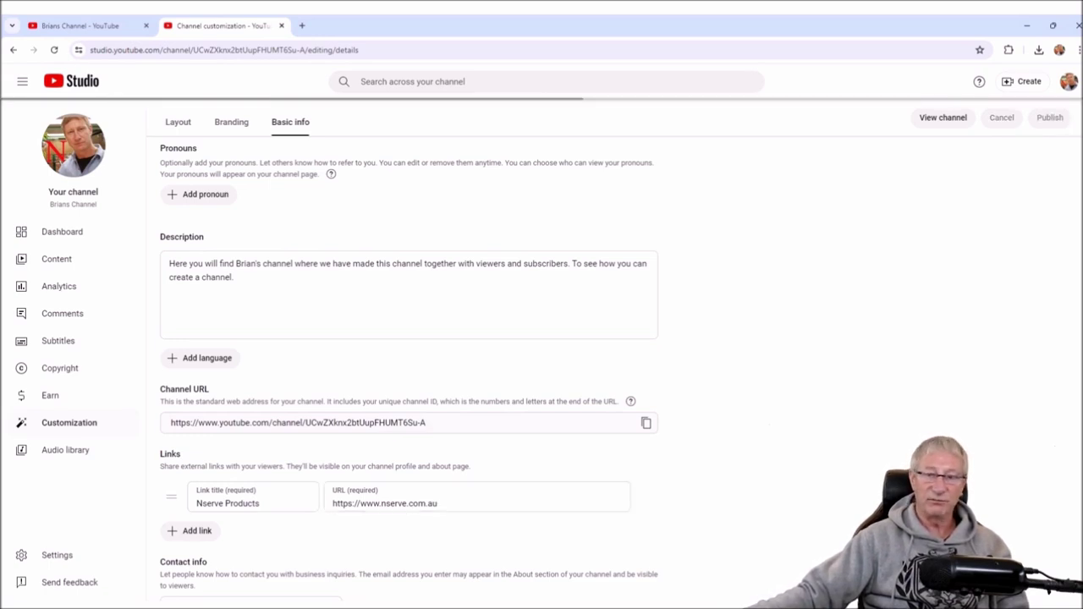
left_click(192, 531)
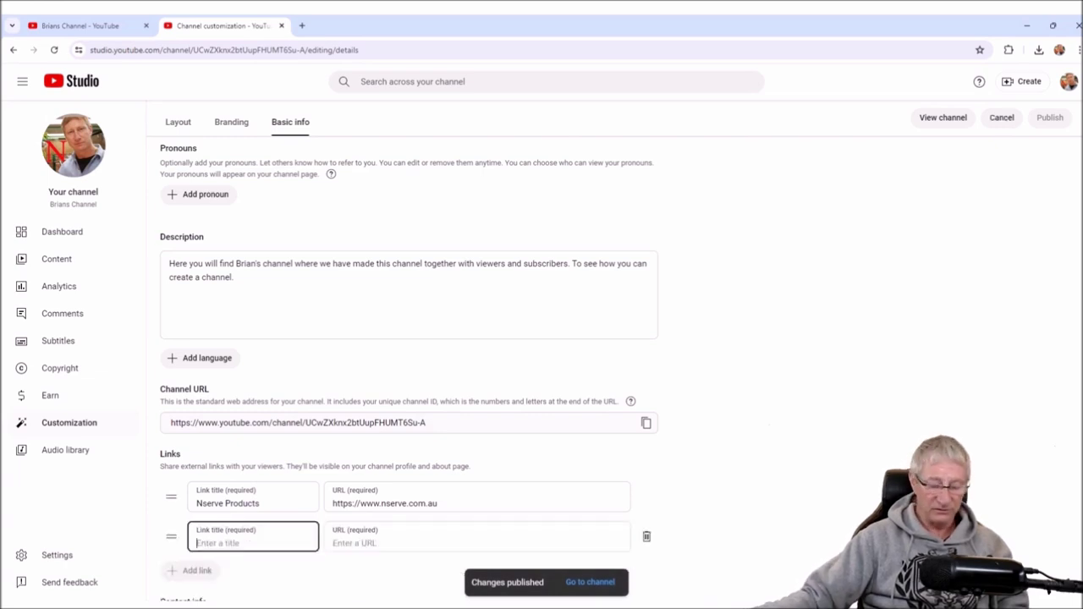
type("Nserve ")
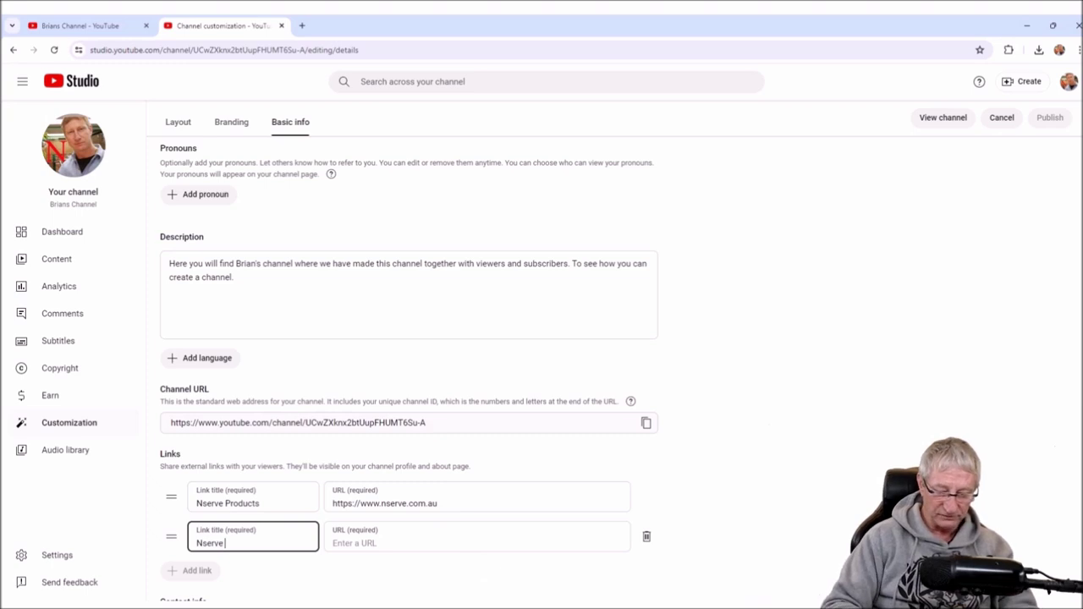
type("Products")
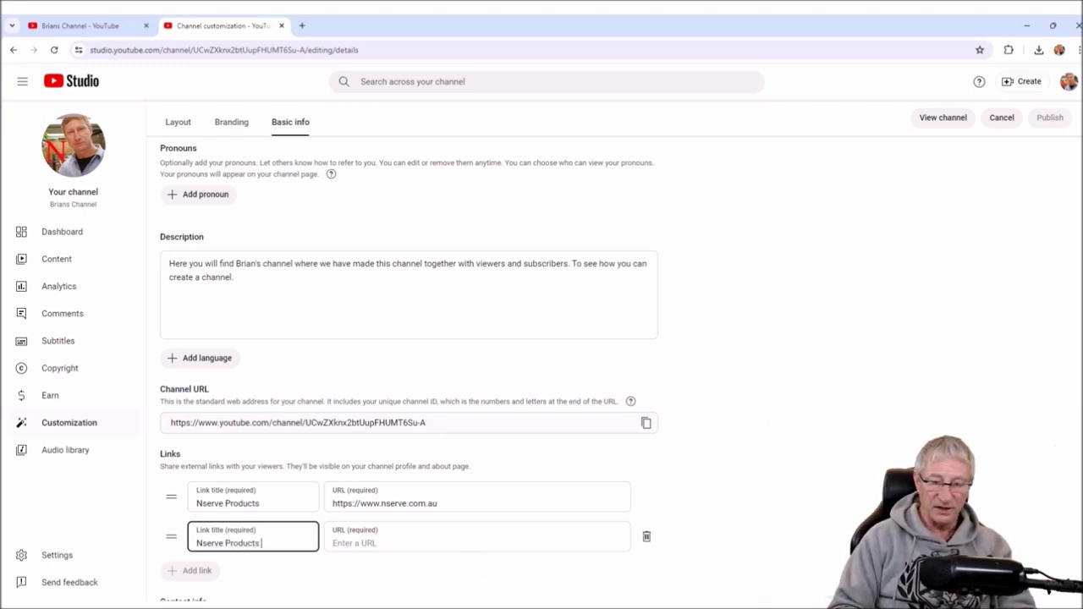
left_click(474, 542)
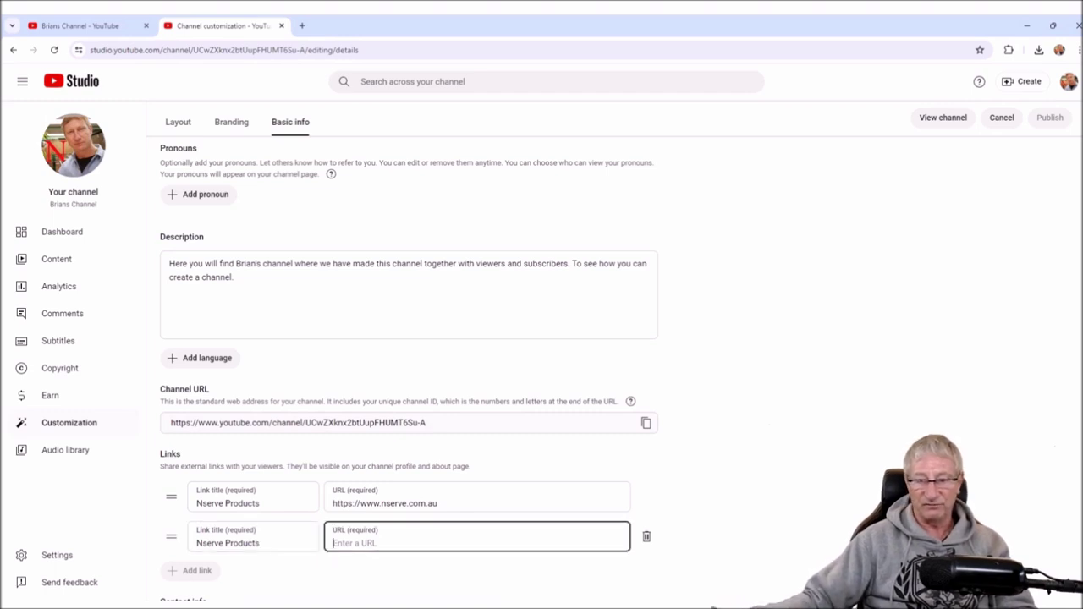
type("https:/")
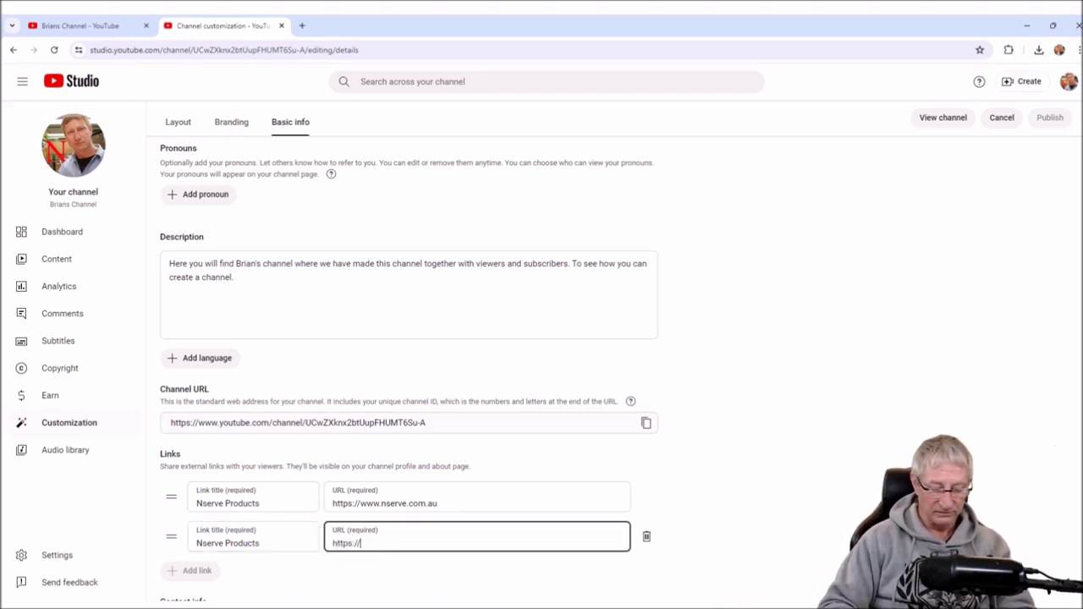
type("/www.nserve.com.au/products.html")
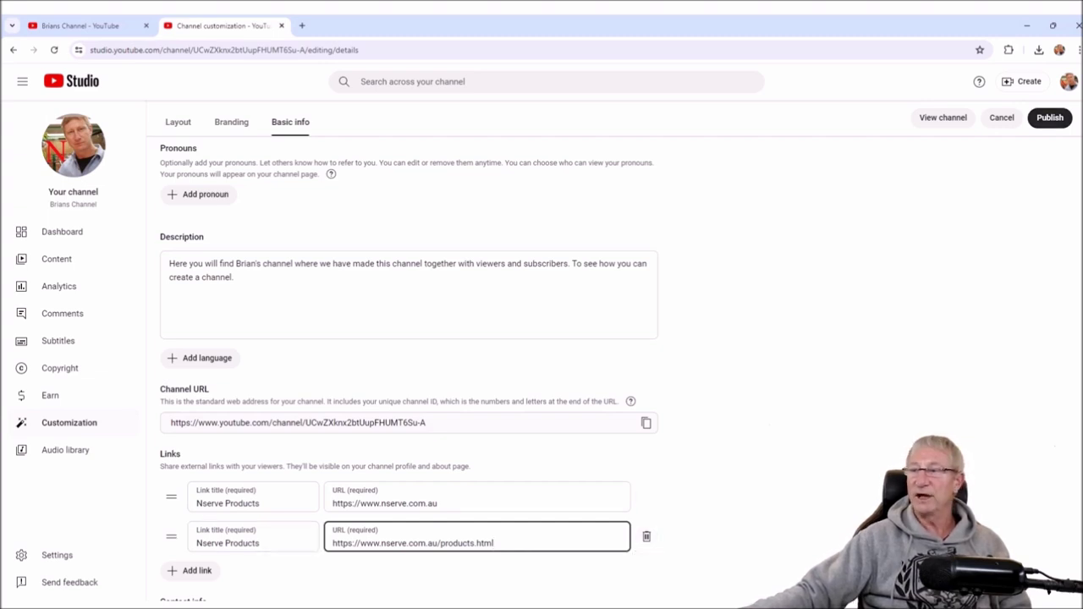
left_click(1049, 118)
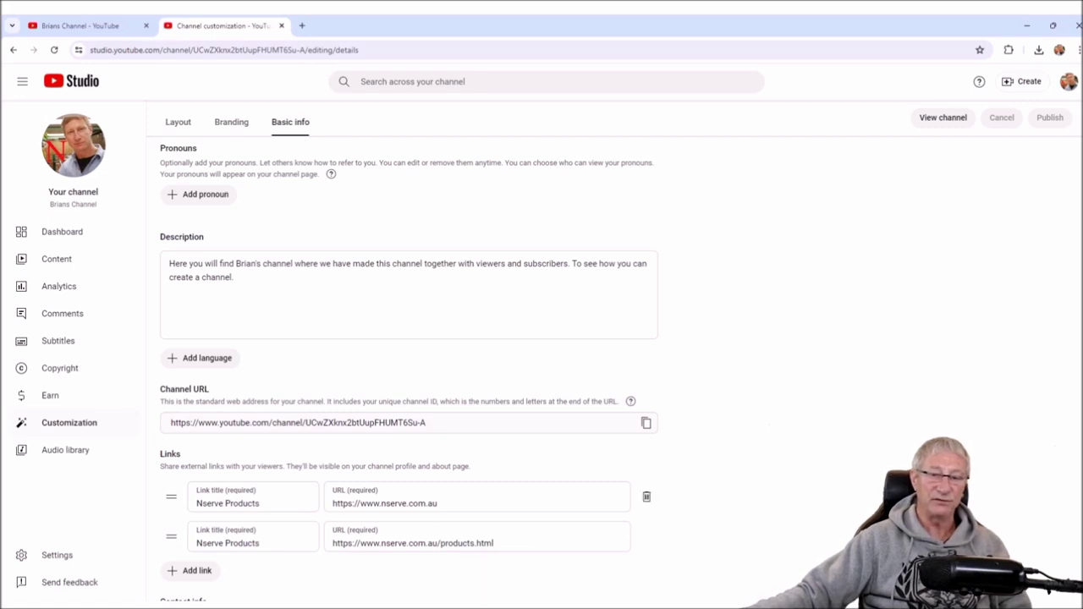
- Drag the products link above the website link and back to demonstrate reordering
mouse_move(160, 454)
left_mouse_down()
mouse_move(180, 467)
mouse_move(471, 466)
left_mouse_up()
left_click_drag(170, 536, 171, 497)
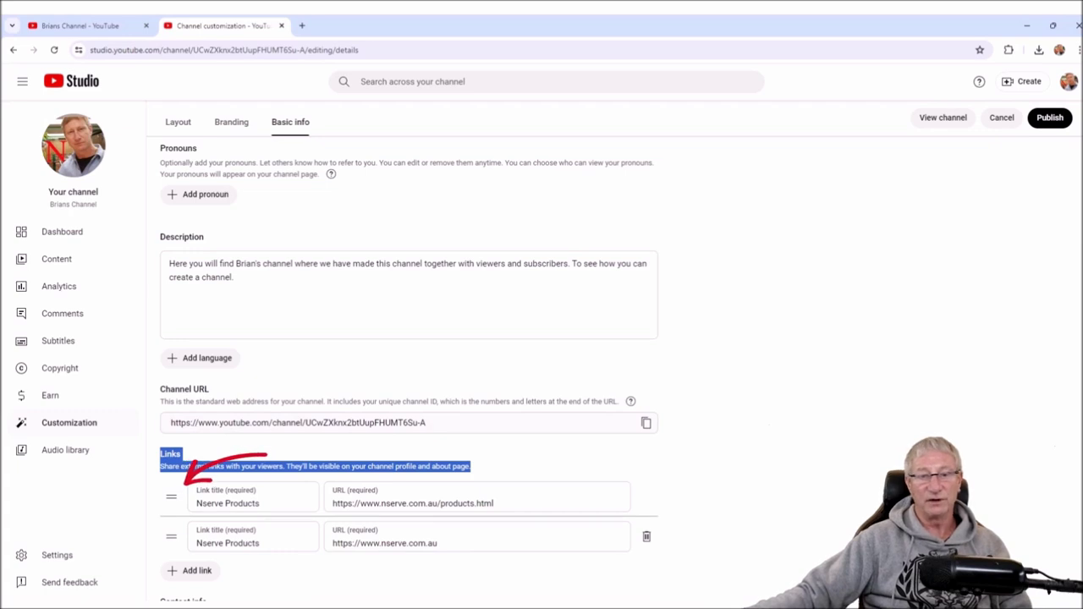
left_click_drag(171, 536, 171, 497)
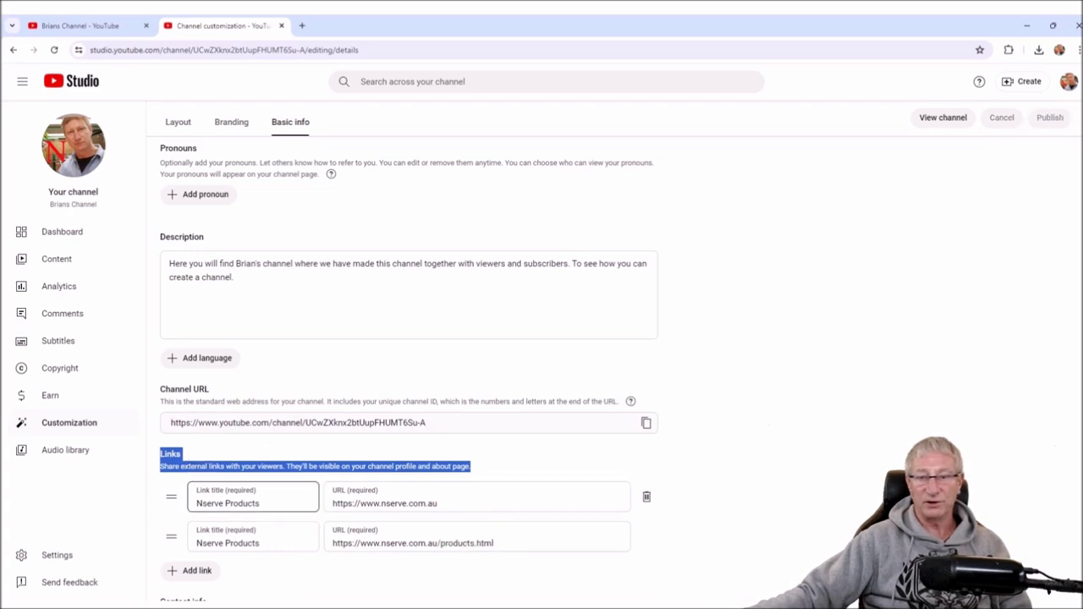
- Rename the first link to Nserve Website, publish it, and switch to the YouTube tab
left_click(271, 503)
key("shift+Left")
key("shift+Left")
key("shift+Left")
key("shift+Left")
key("shift+Left")
key("shift+Left")
key("shift+Left")
key("shift+Left")
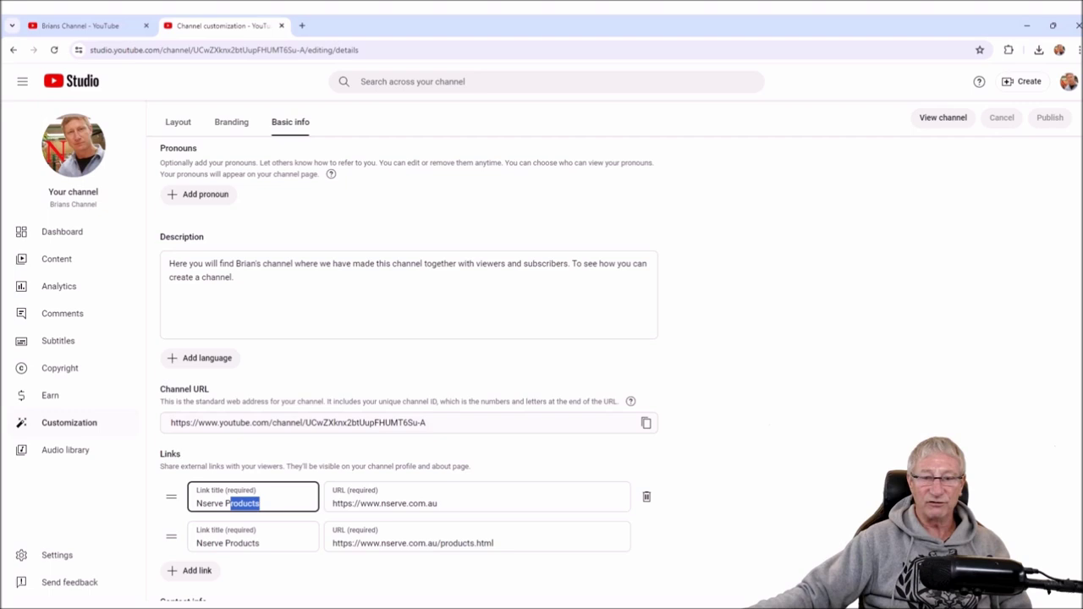
type("W")
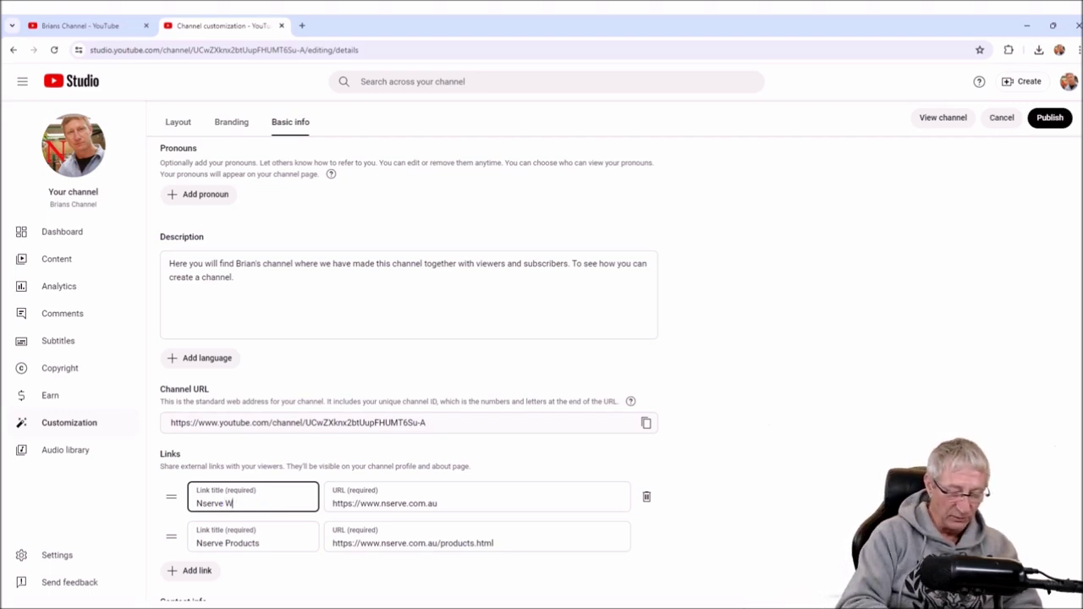
type("ebsite")
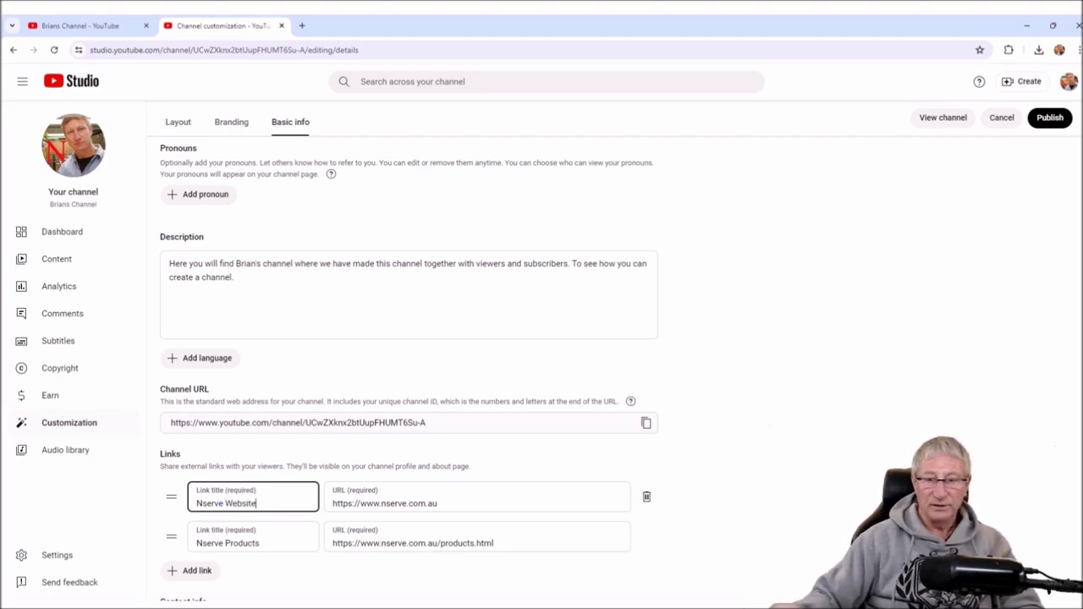
left_click(1049, 117)
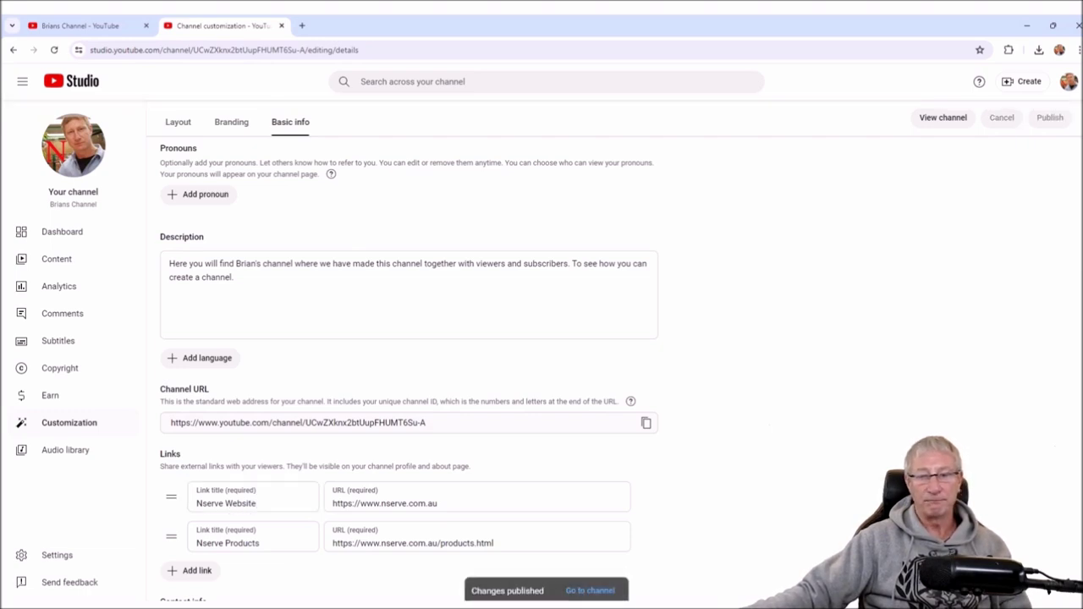
key("ctrl+1")
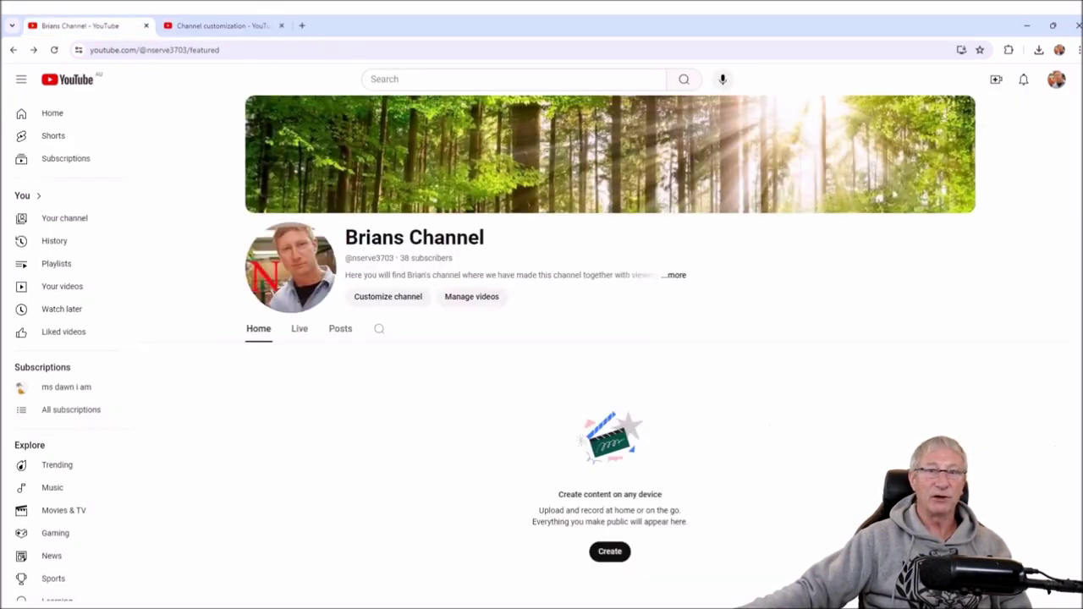
- Reload the channel page and open its About details to see both Nserve links
key("F5")
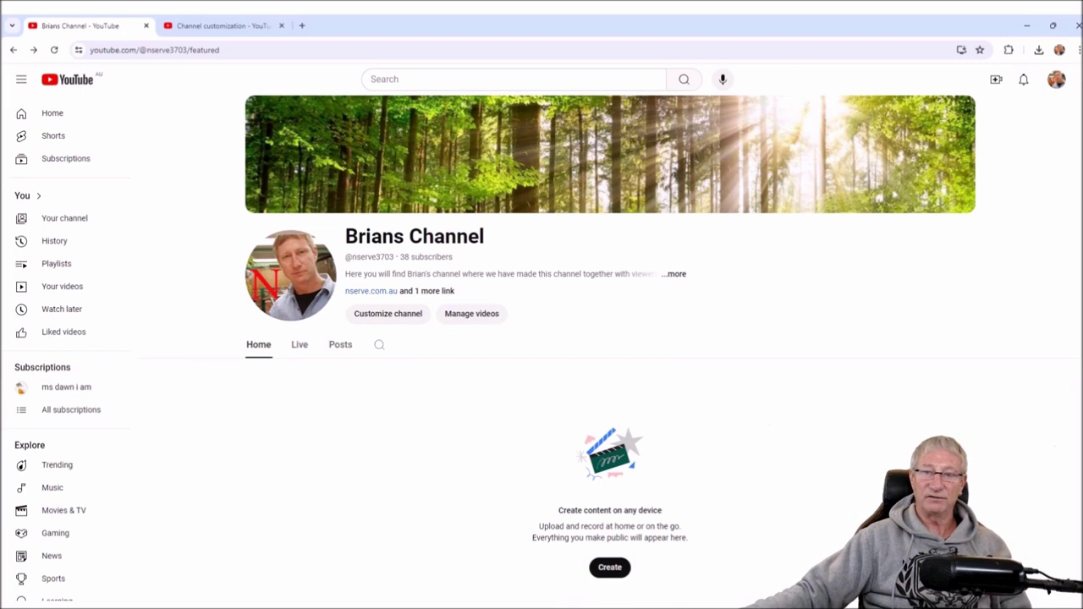
left_click_drag(345, 274, 614, 274)
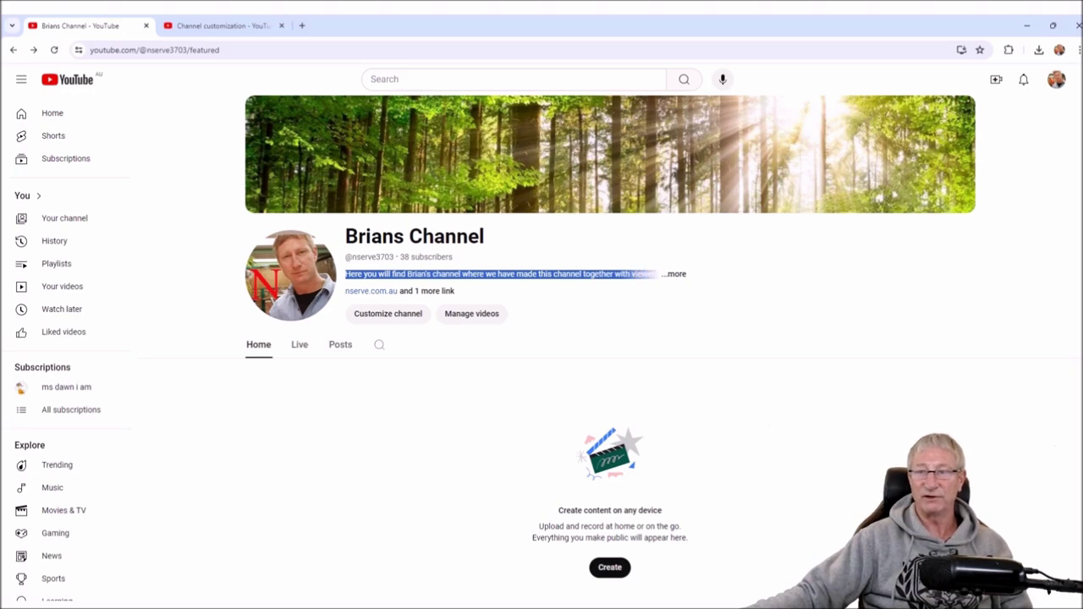
left_click(677, 274)
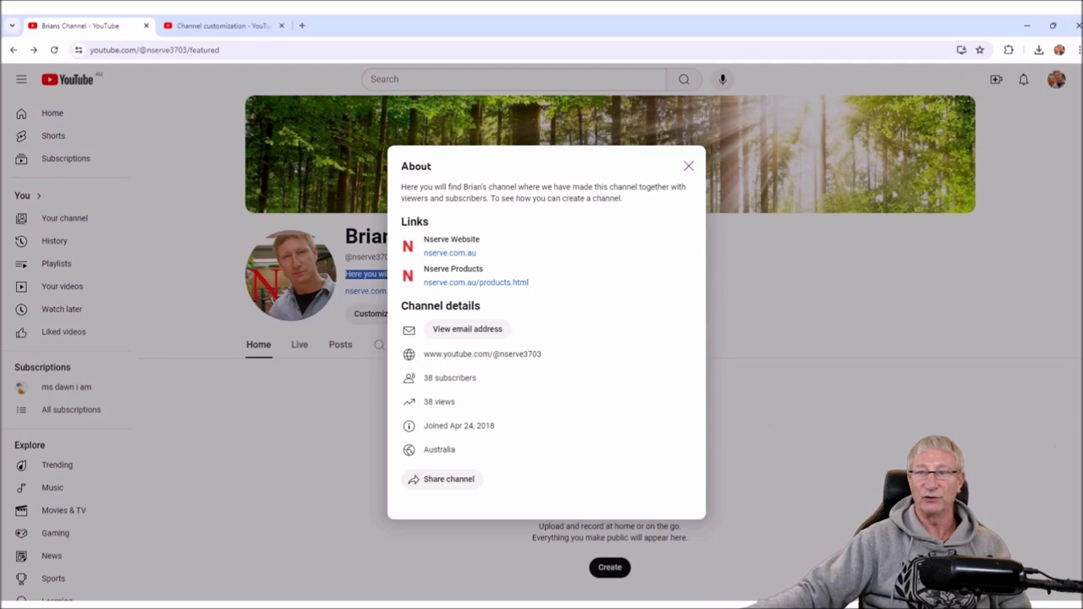
left_click_drag(401, 187, 624, 198)
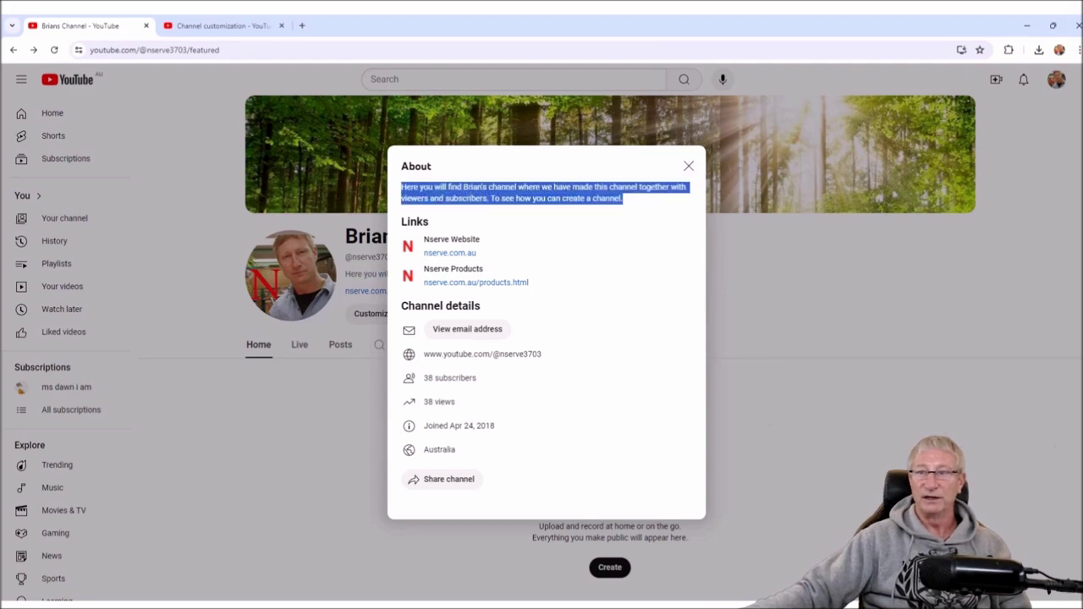
left_click(689, 166)
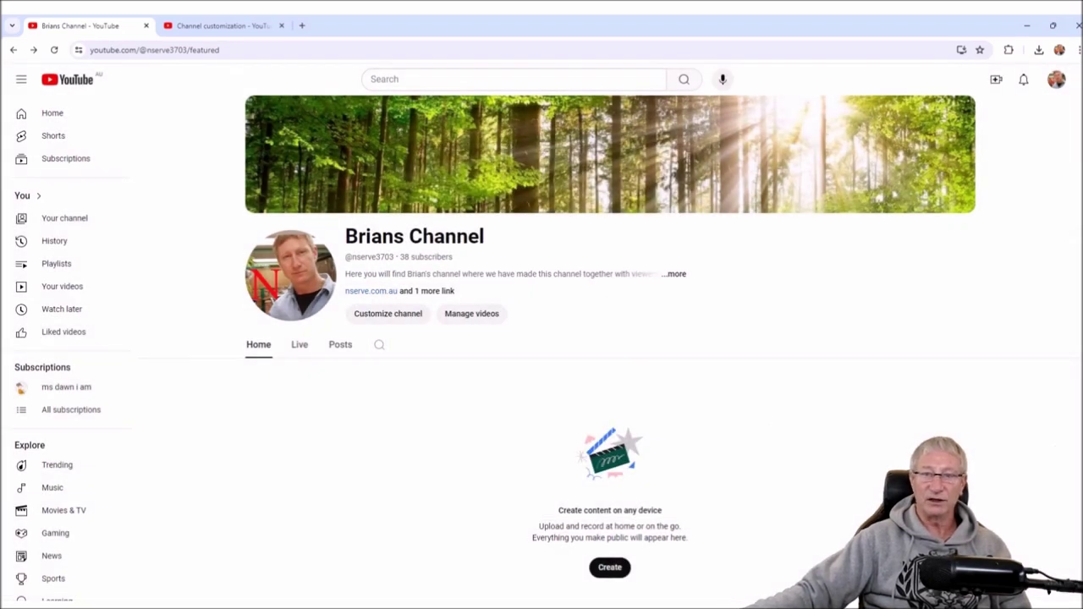
left_click(370, 290)
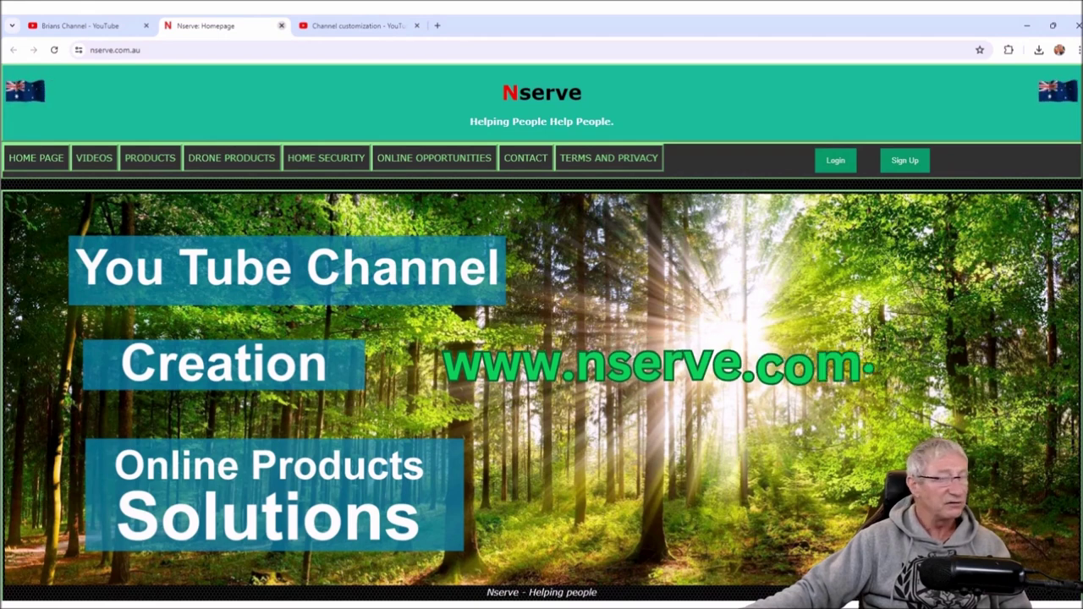
key("ctrl+w")
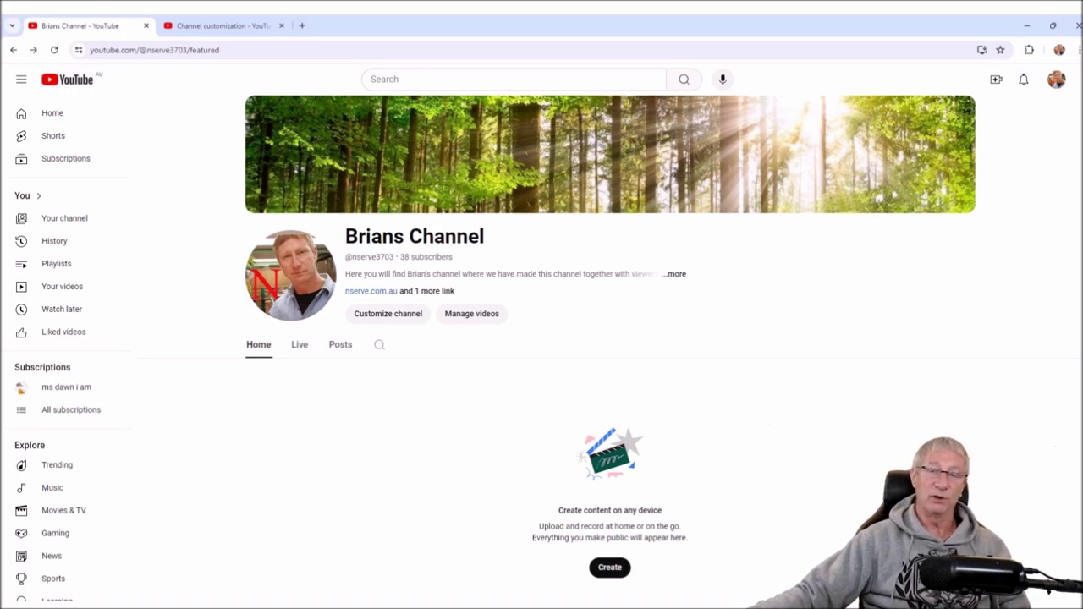
left_click(676, 274)
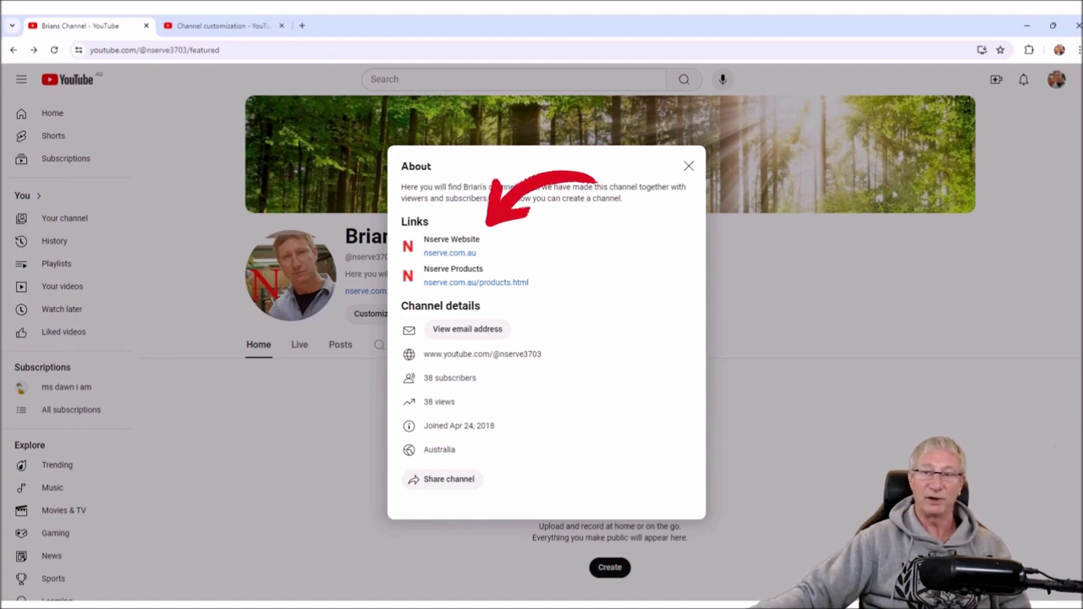
- Test the Nserve Products link in About, close its tab, then close the About details
left_click(476, 282)
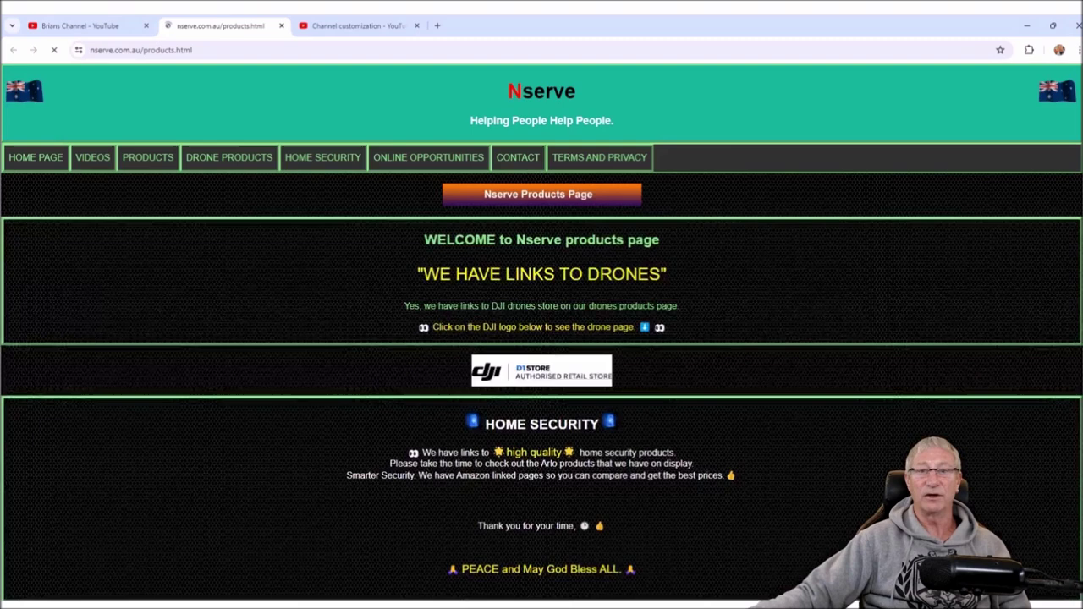
key("ctrl+w")
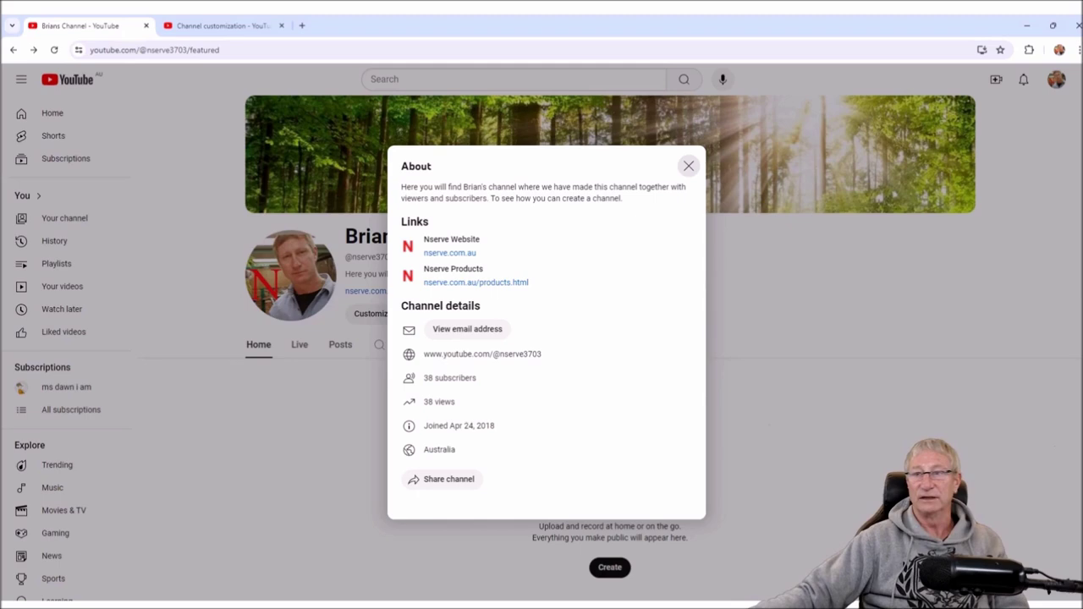
left_click(689, 166)
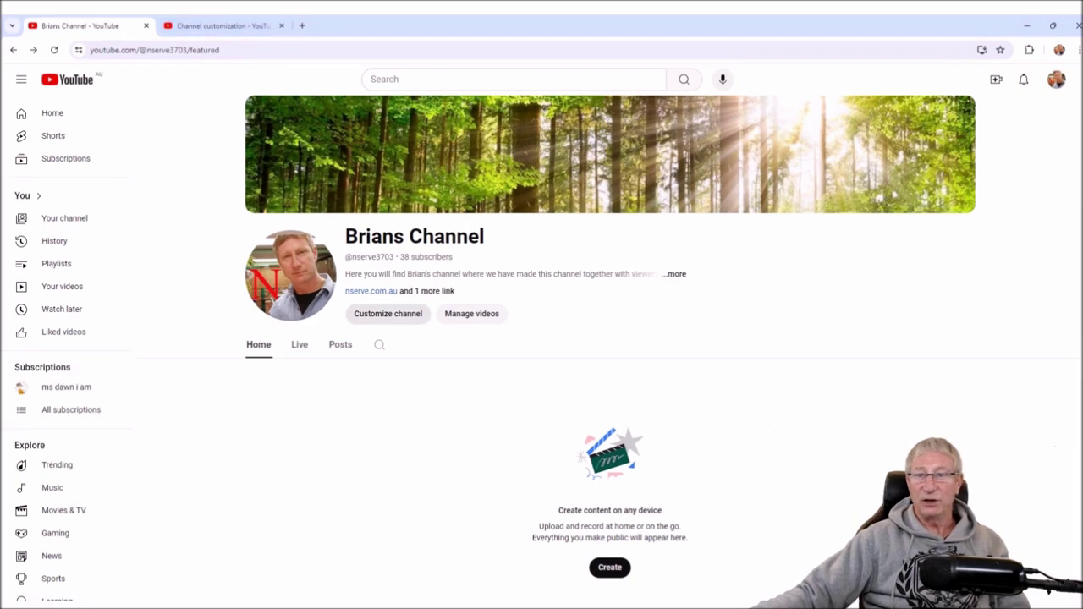
- Open Basic info in channel customization and select the full channel URL
left_click(387, 313)
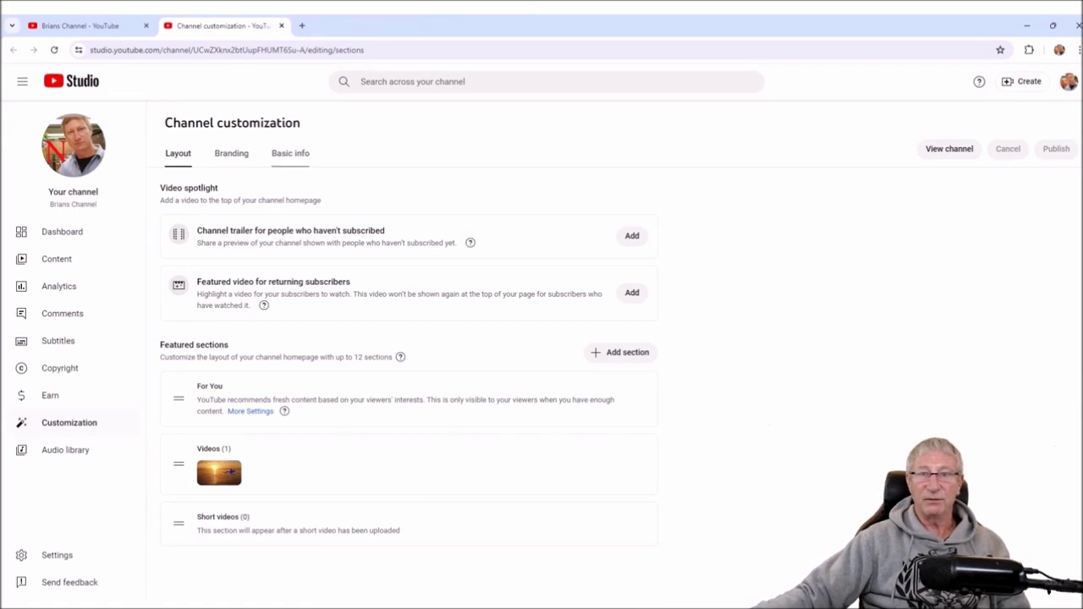
left_click(291, 153)
scroll(409, 355, "down", 5)
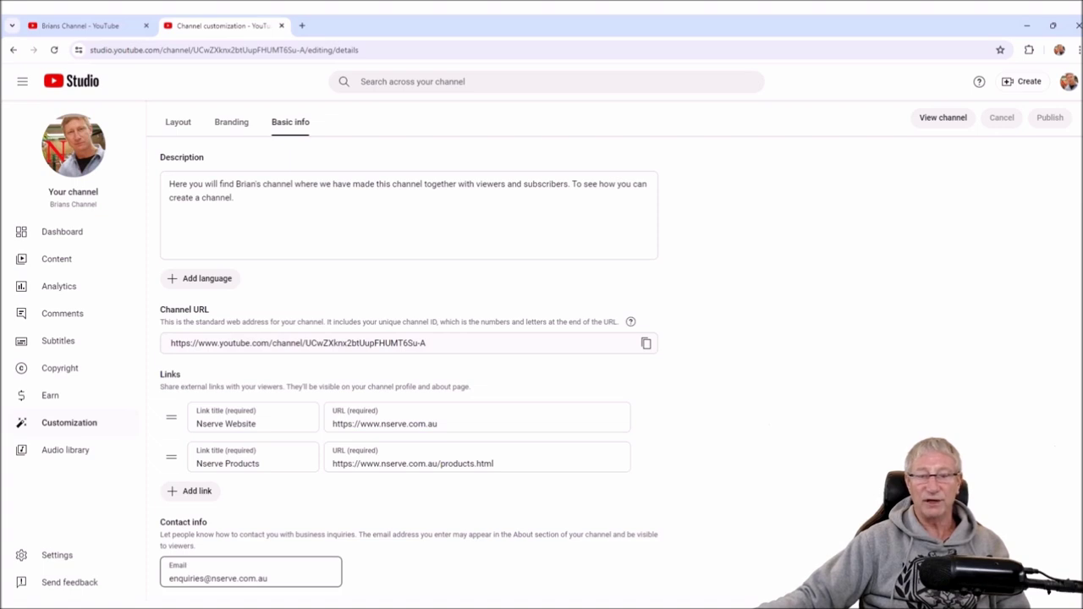
scroll(408, 374, "up", 2)
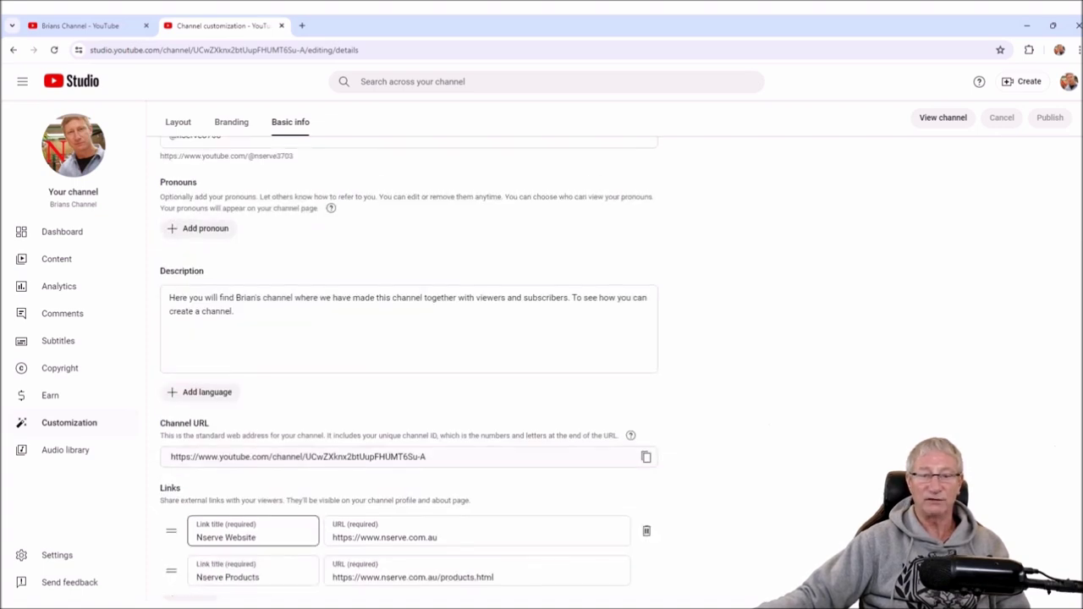
scroll(408, 374, "down", 2)
scroll(254, 449, "up", 2)
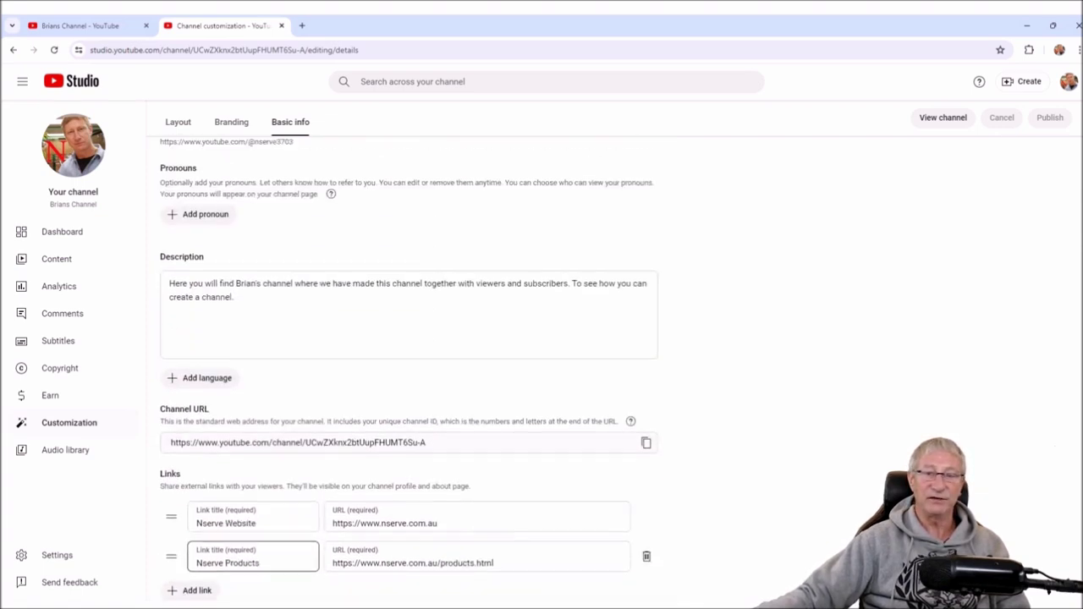
triple_click(298, 457)
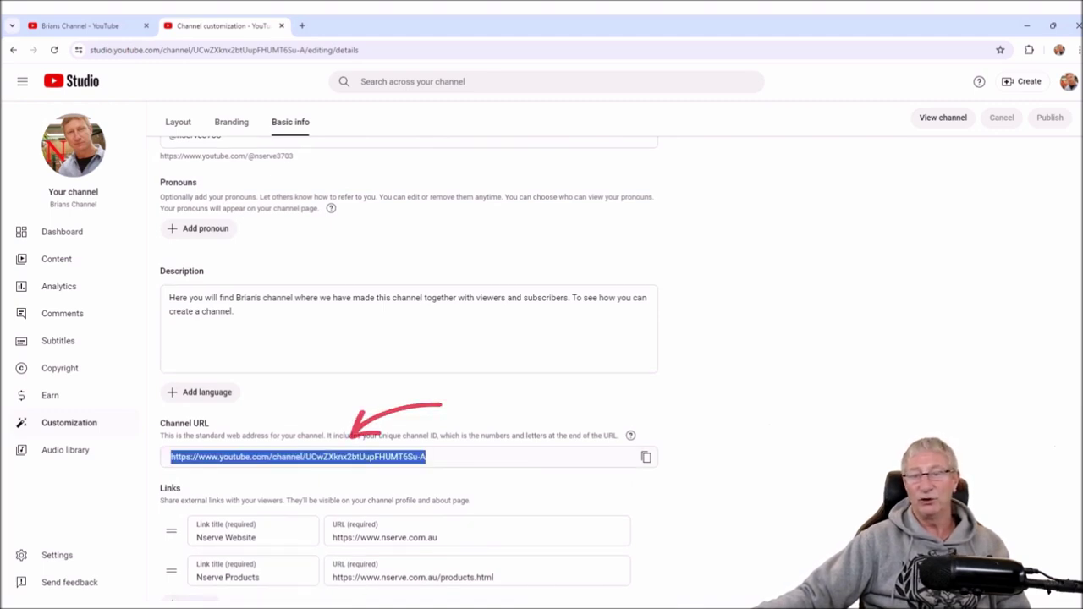
left_click(298, 457)
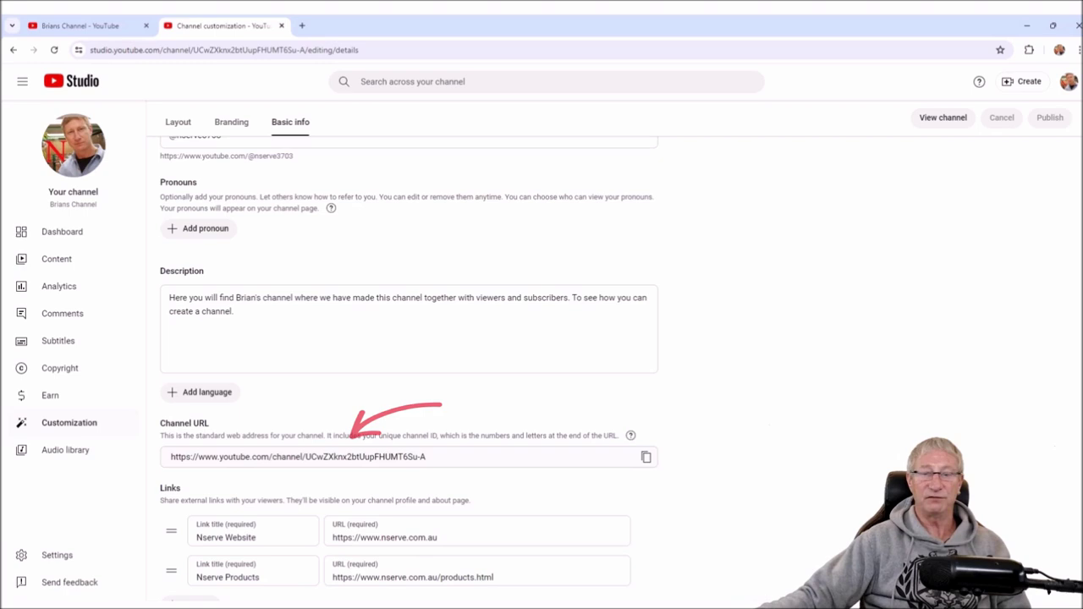
key("ctrl+a")
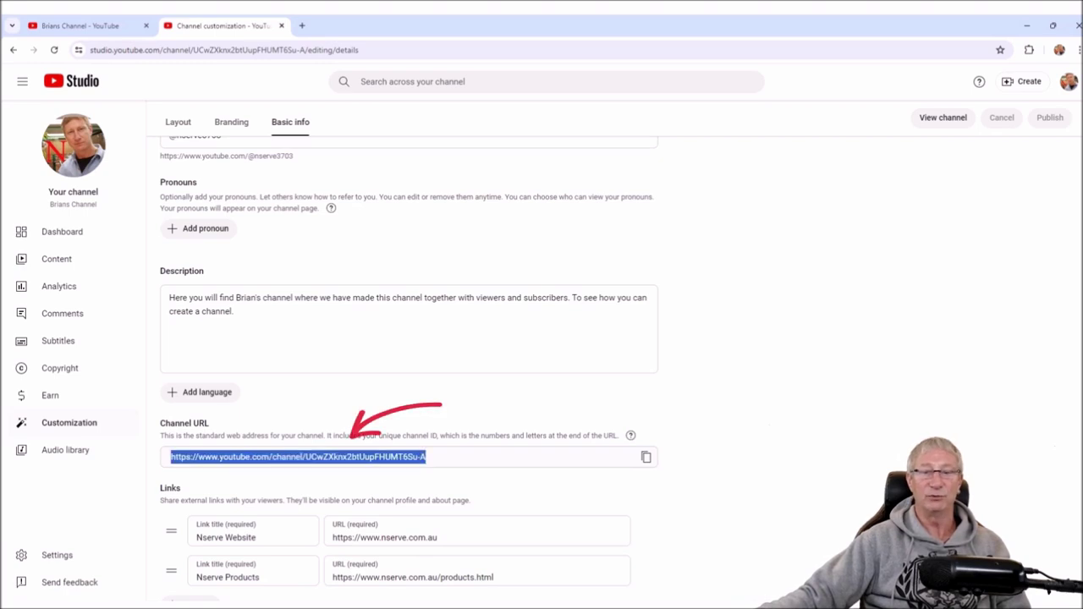
- Select the whole channel description, then go to the Layout settings
scroll(409, 369, "up", 2)
left_click(409, 449)
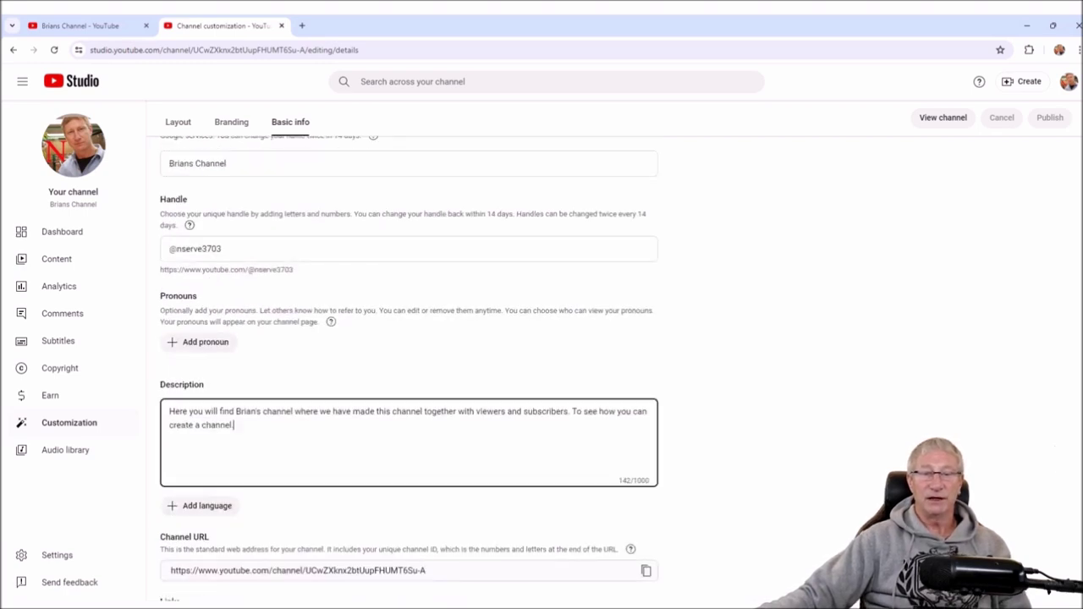
key("ctrl+a")
scroll(409, 339, "up", 1)
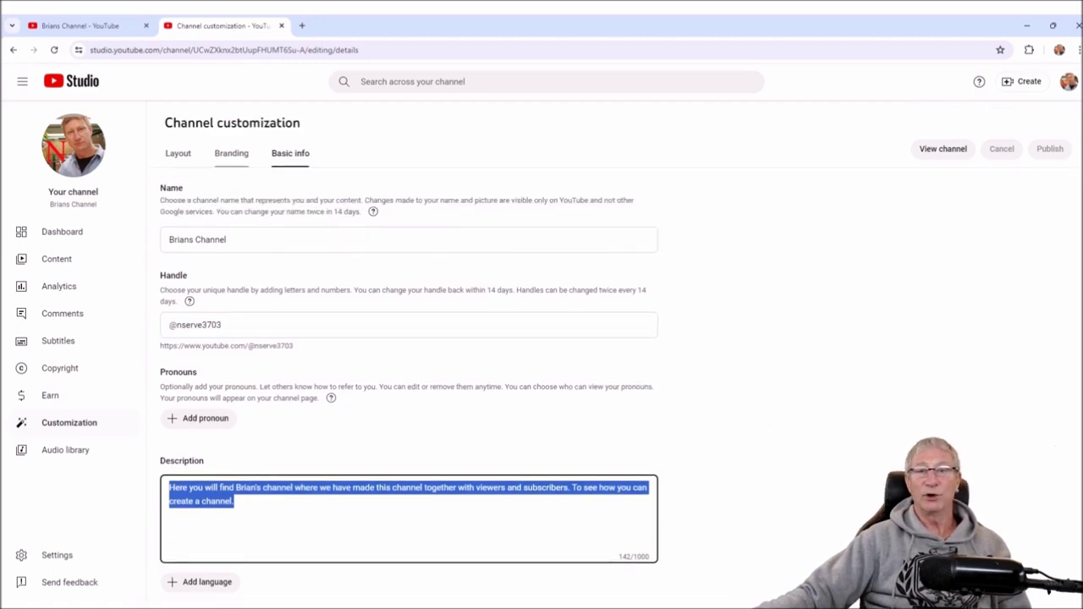
left_click(178, 153)
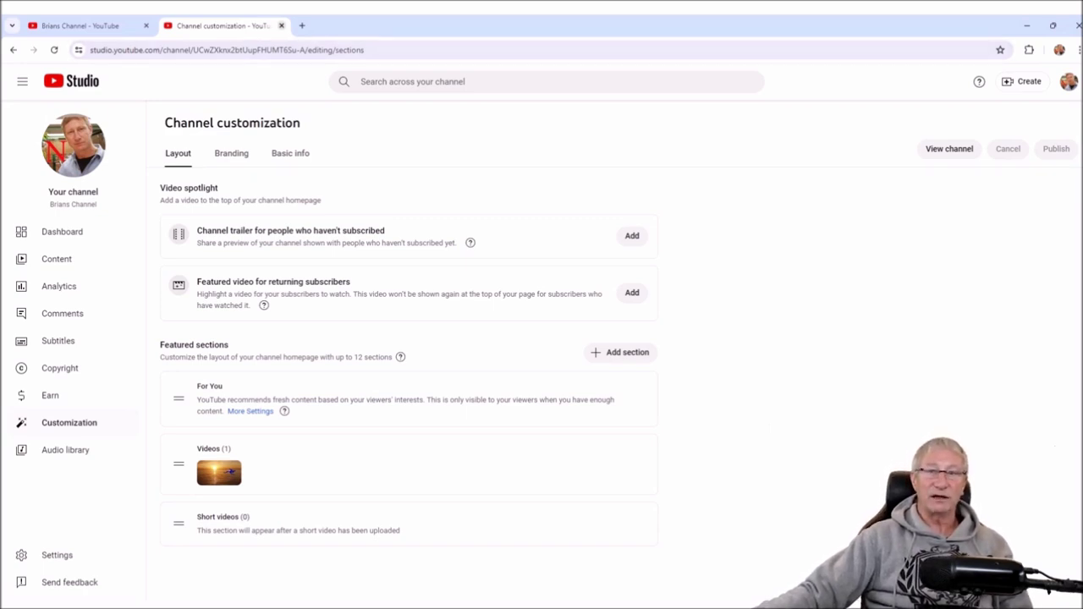
- Close the customization tab and confirm Brians video 1a.mp4 to start uploading it
key("ctrl+w")
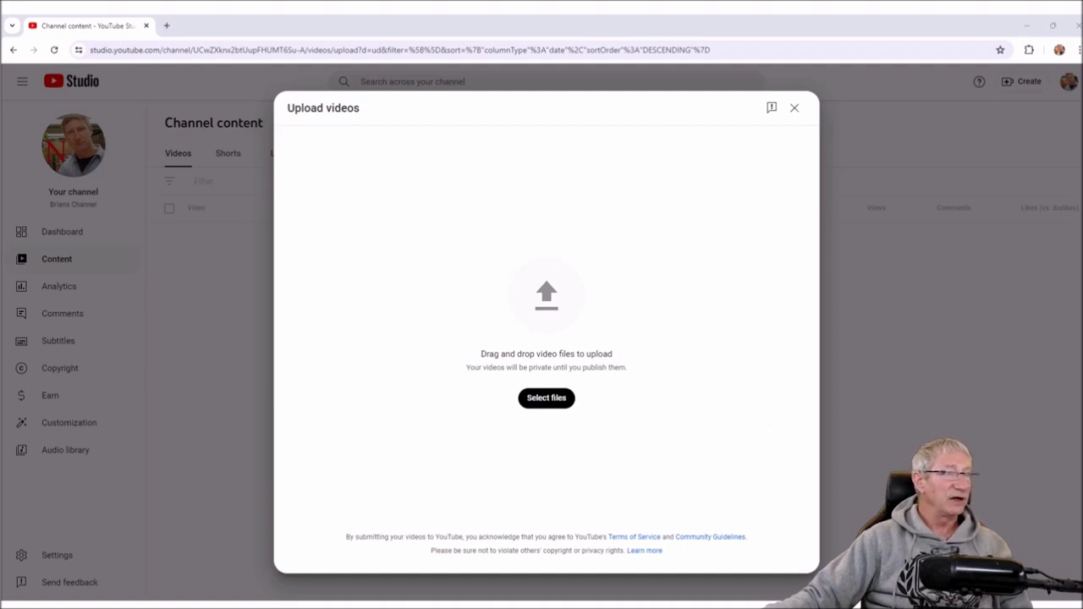
key("Return")
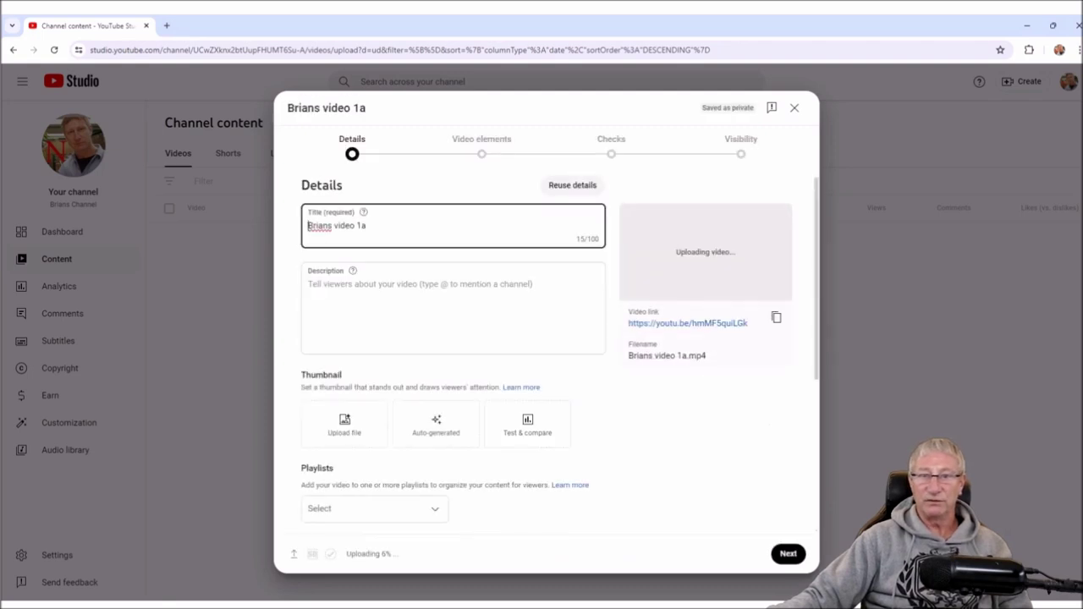
- Title the upload 'Briand first video' with description 'Briand first video upload with viewers.'
key("ctrl+a")
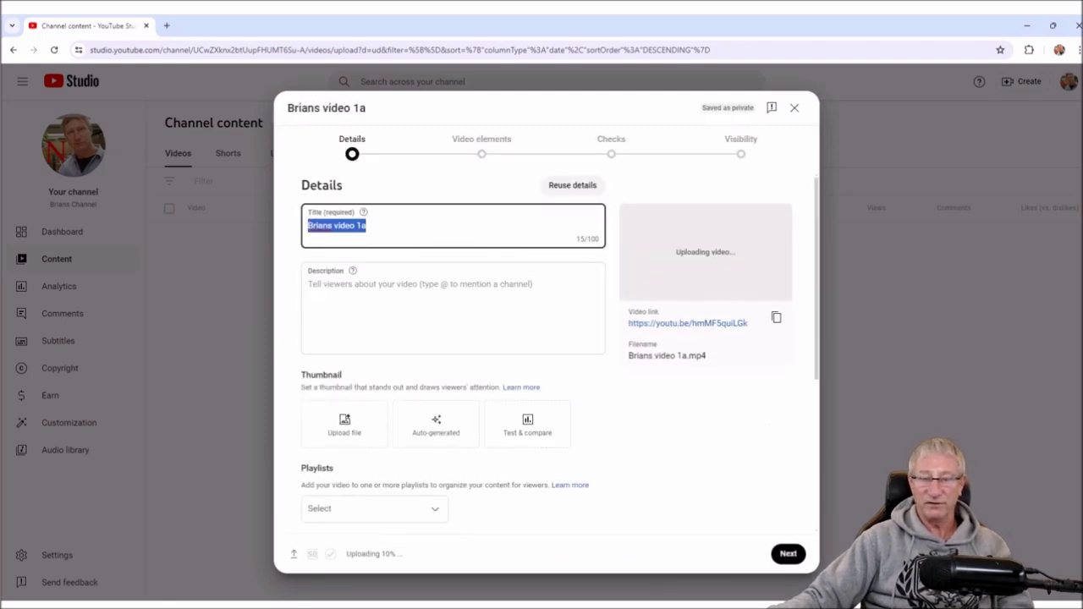
type("Briand first video")
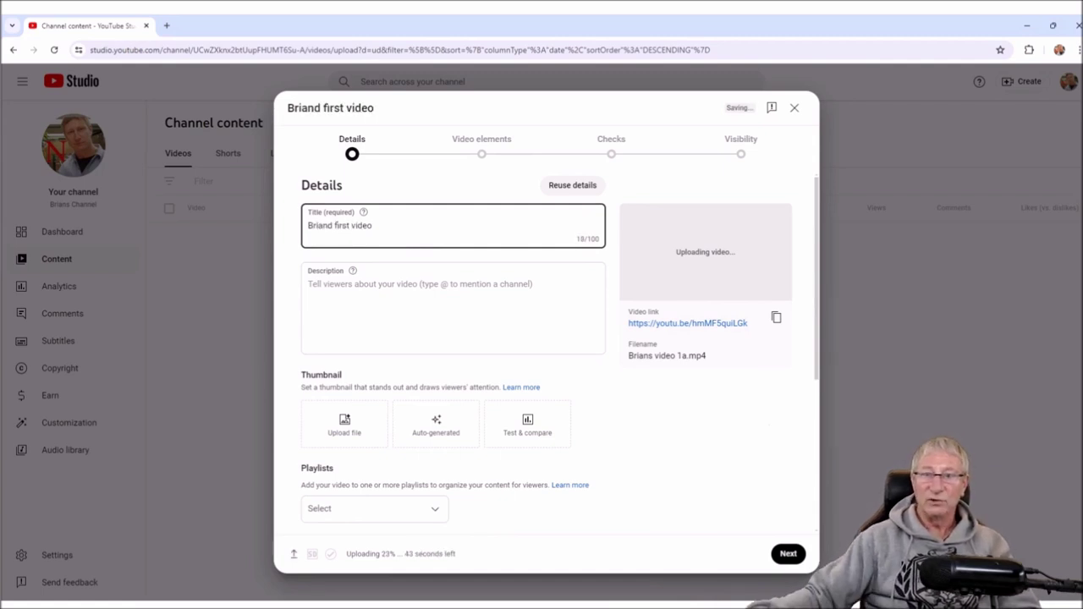
left_click(308, 285)
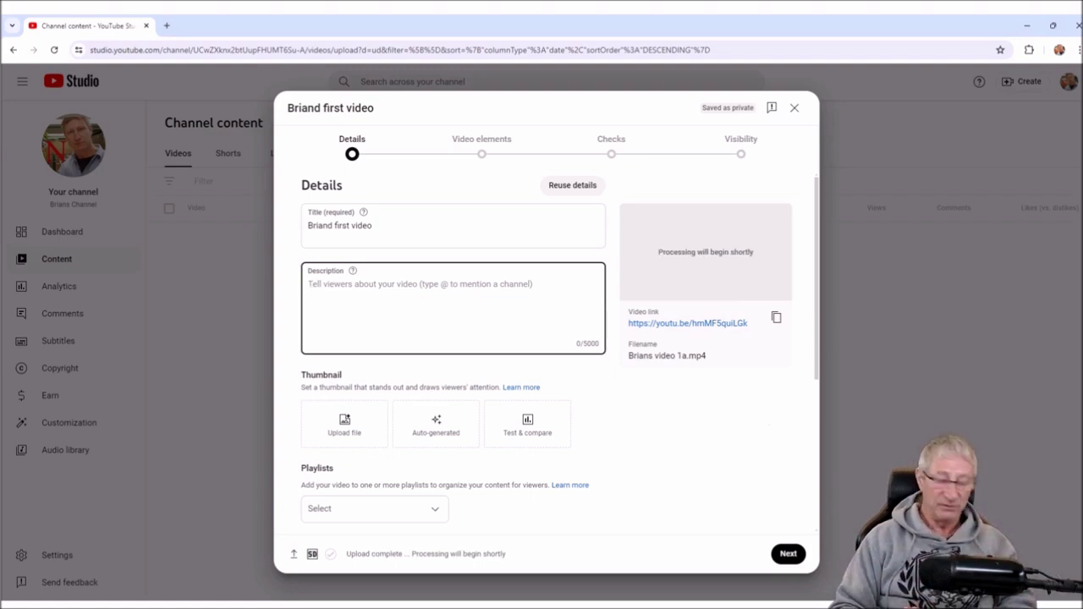
type("Bri")
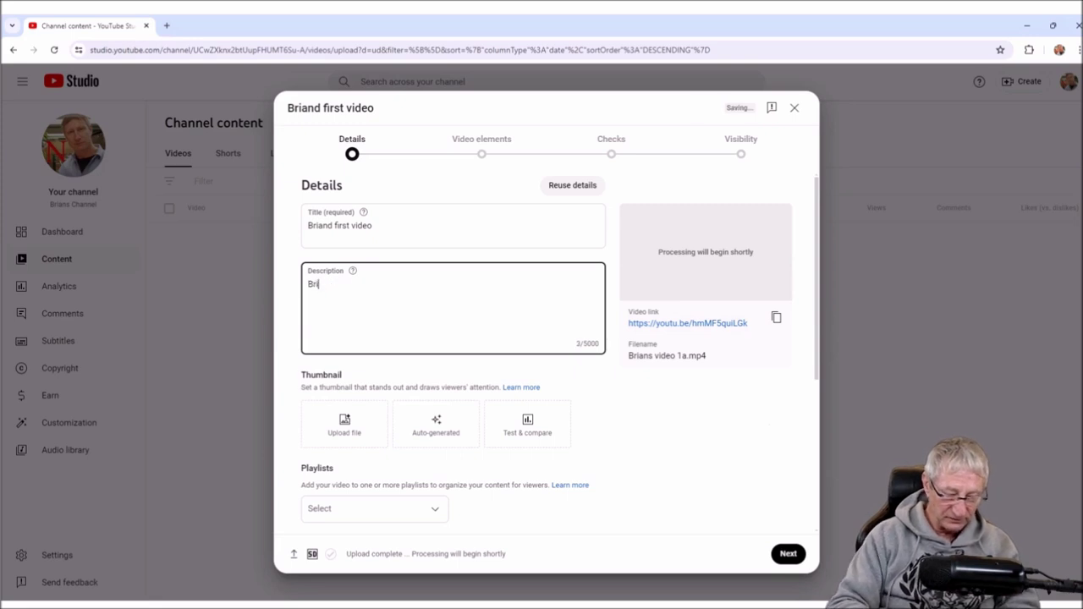
type("and first ")
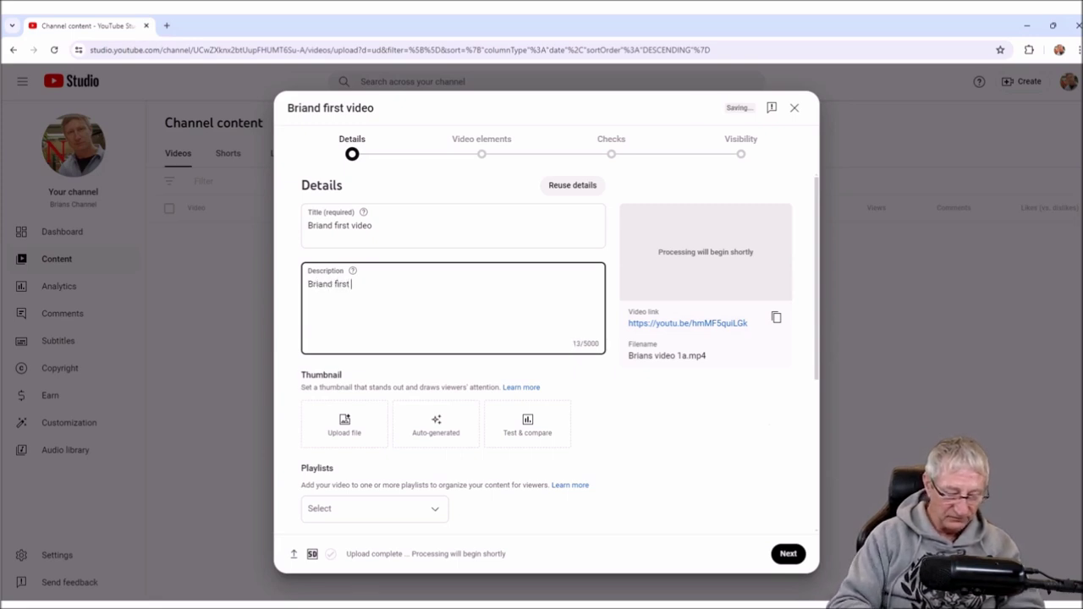
type("video uploa")
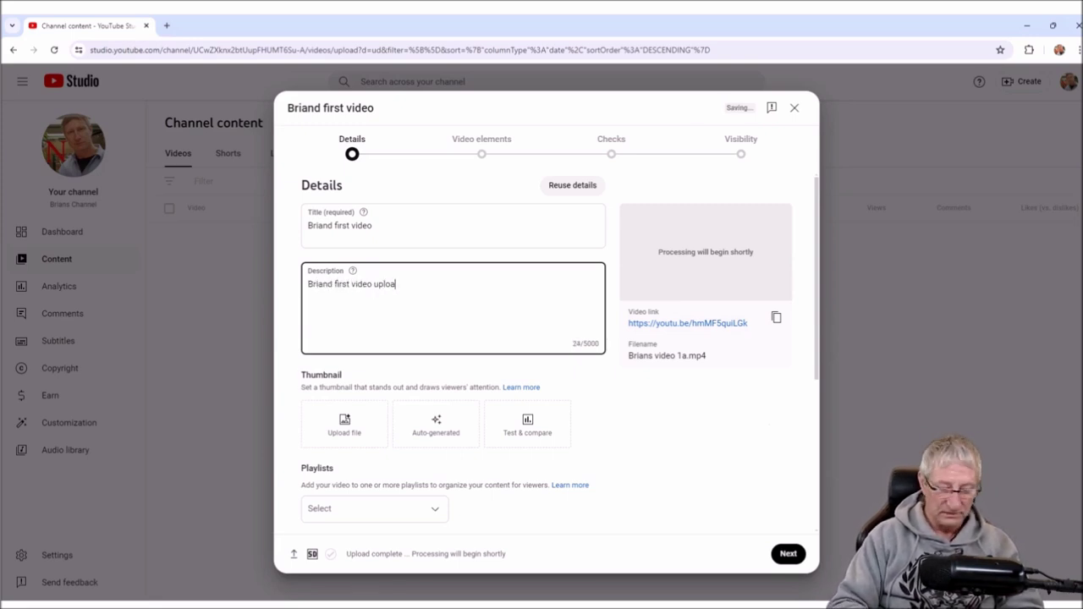
type("d with viewers")
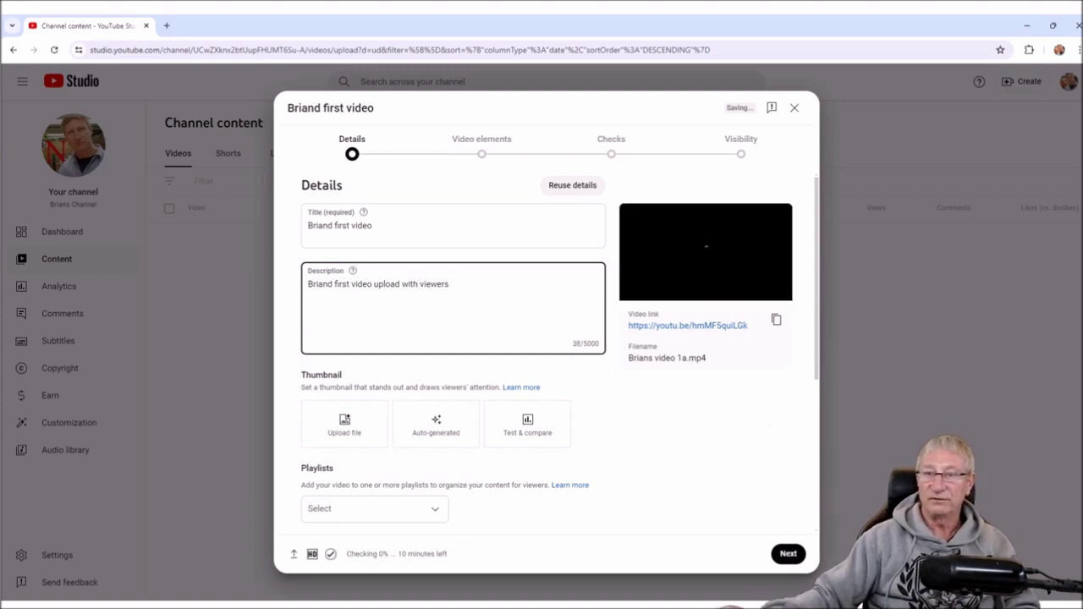
type(".")
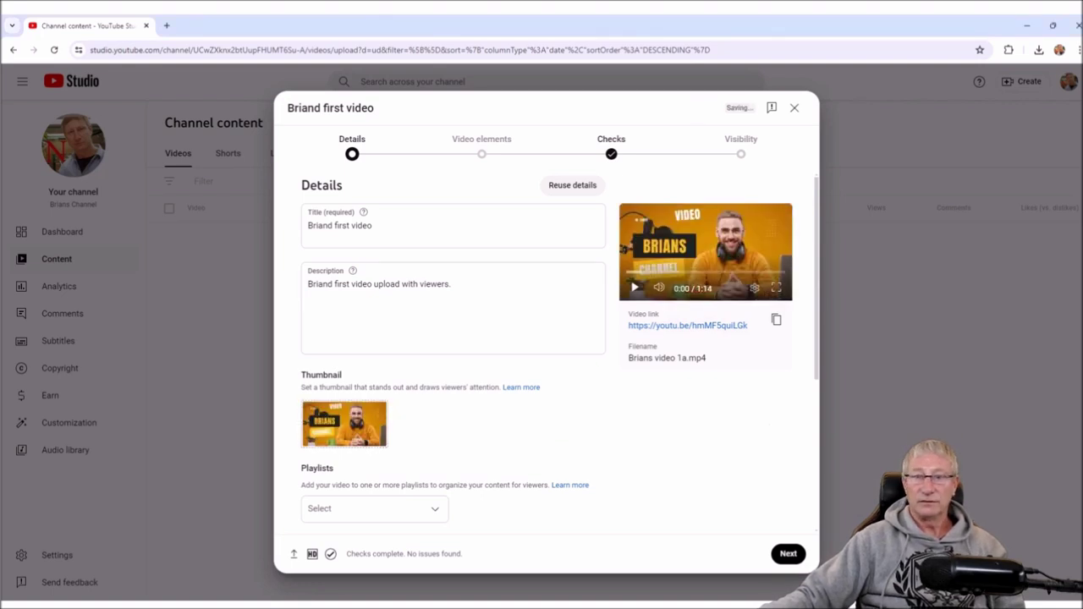
- Close the altered-content callout and expand the Show more options
scroll(545, 356, "down", 5)
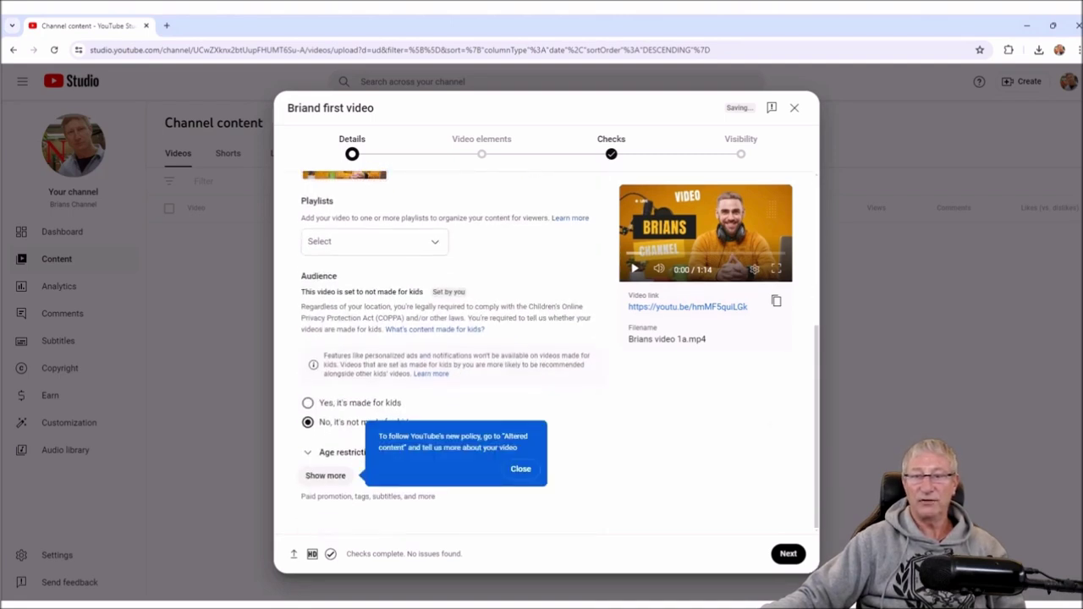
left_click(521, 468)
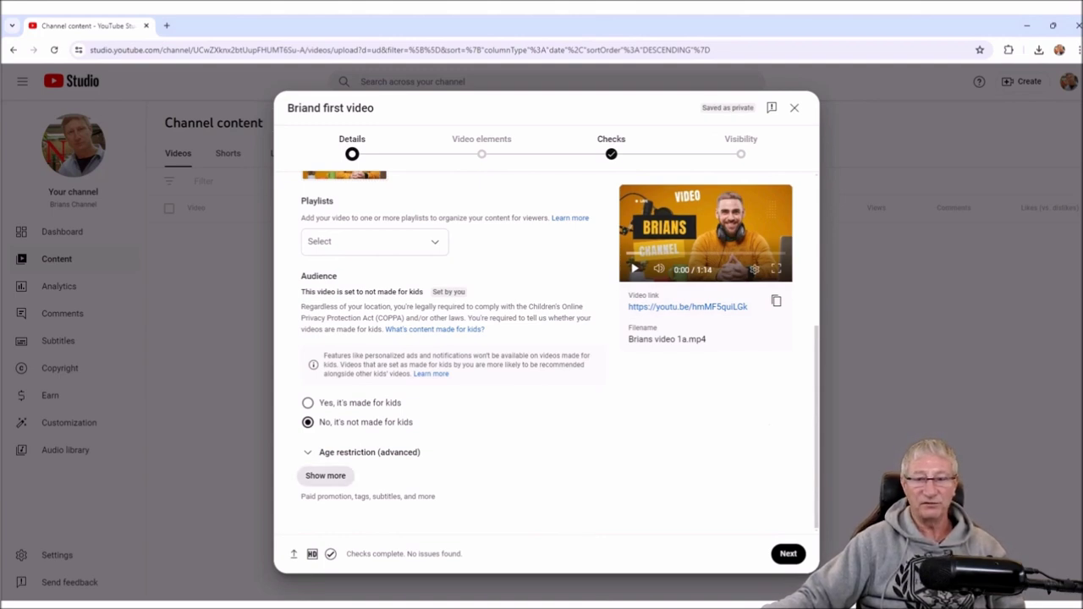
left_click(325, 476)
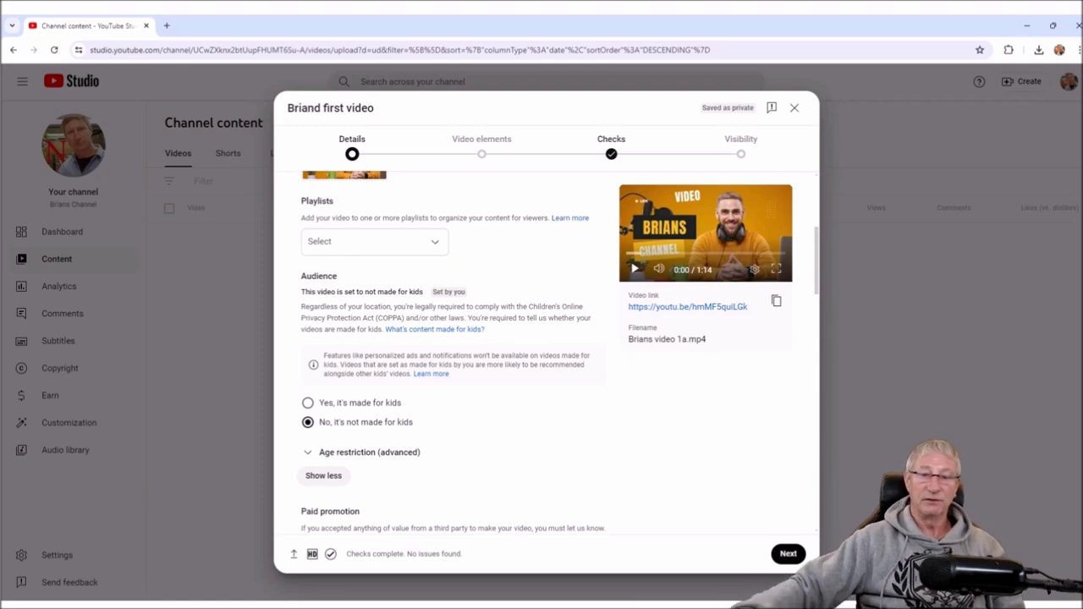
- Set the Altered content question to No, after briefly choosing Yes
scroll(453, 354, "down", 1)
scroll(453, 354, "up", 1)
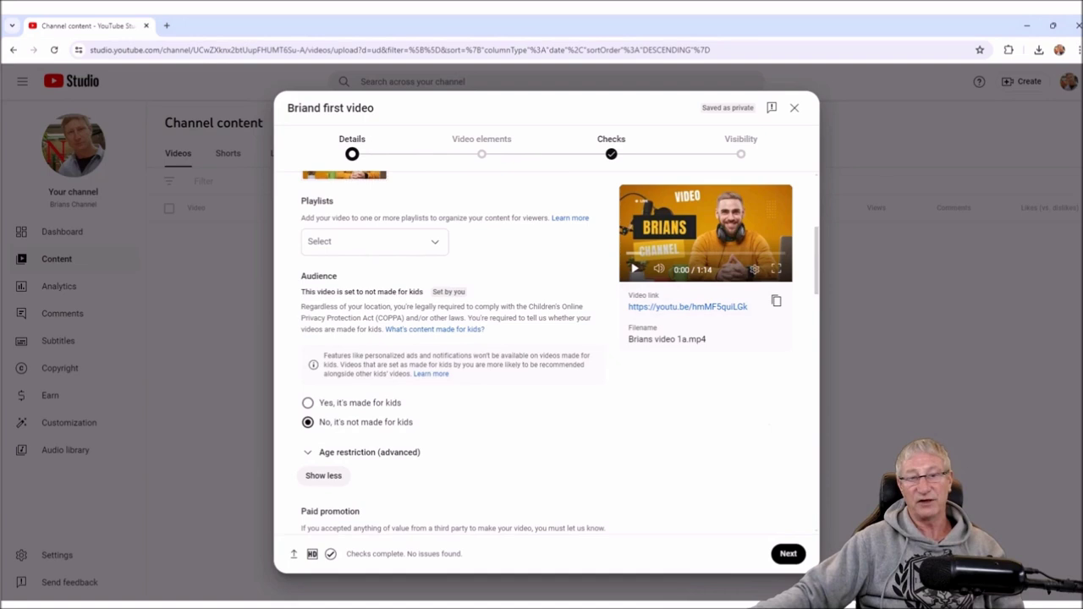
scroll(547, 354, "down", 1)
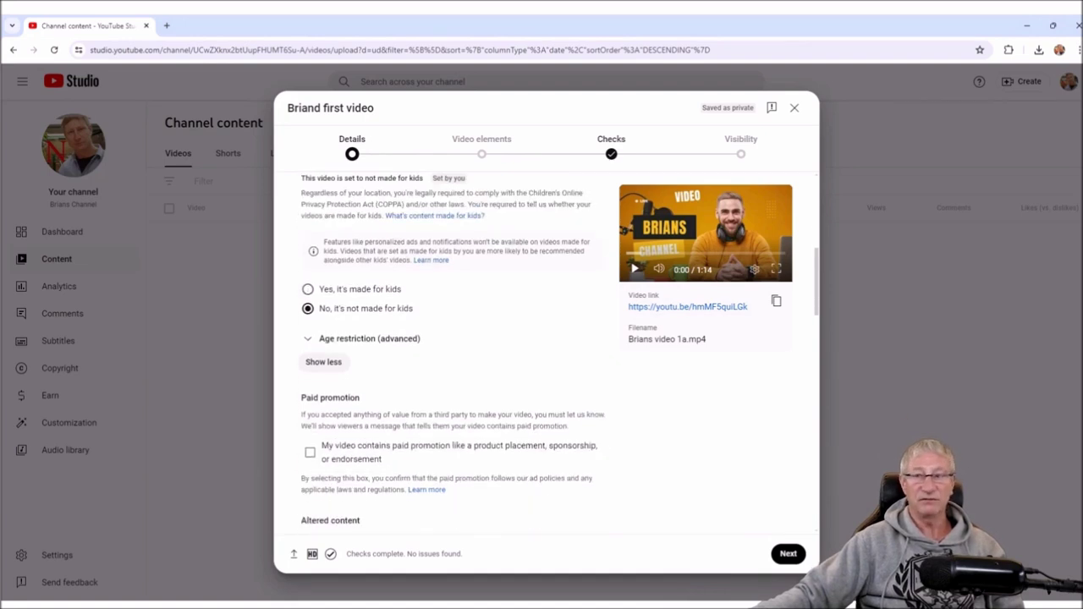
scroll(452, 353, "down", 1)
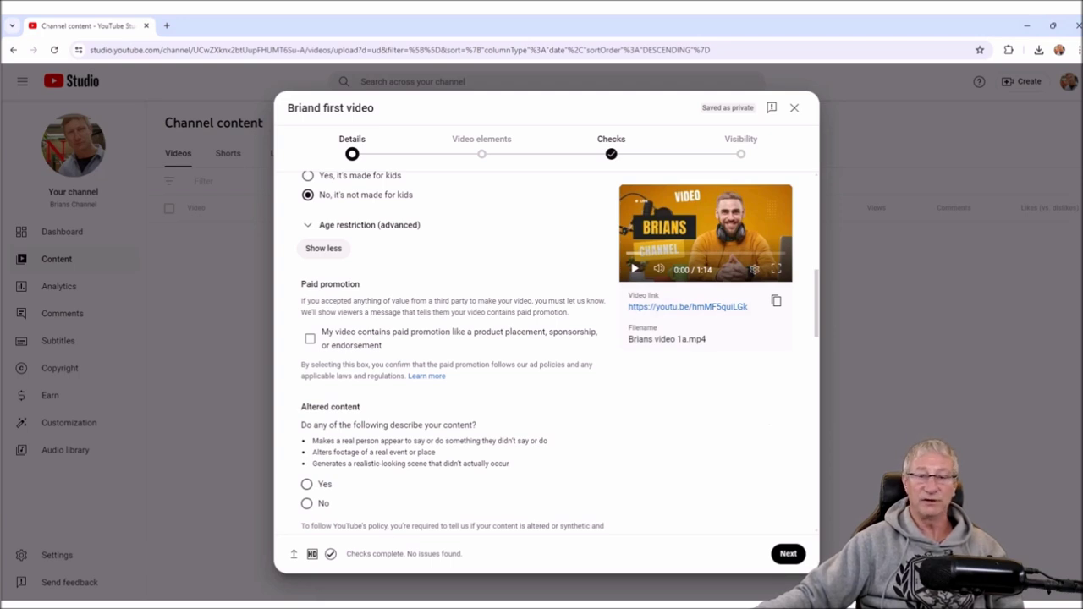
scroll(453, 353, "down", 1)
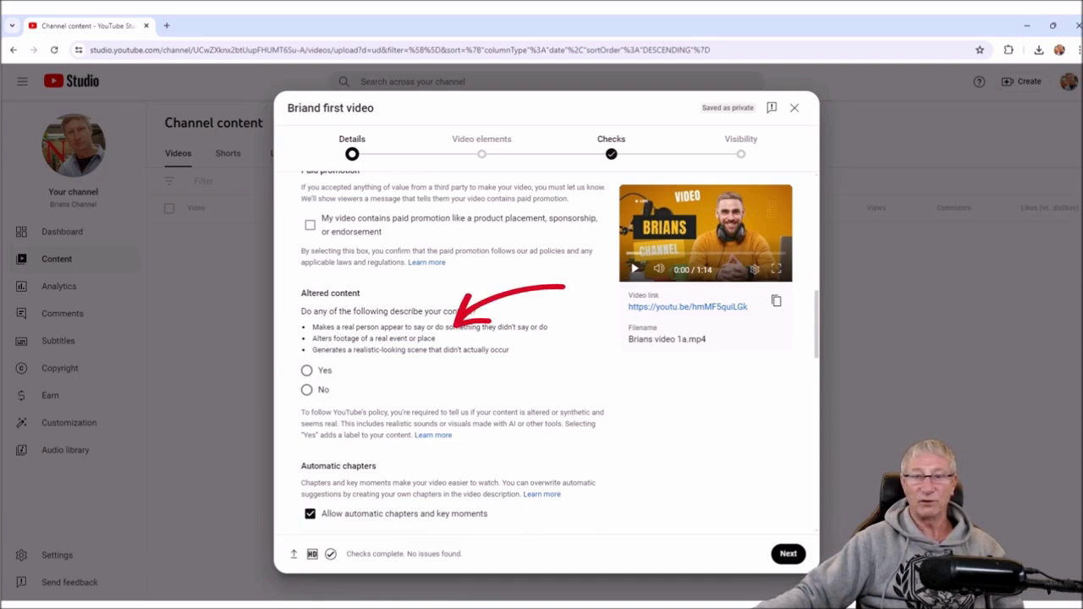
left_click_drag(313, 327, 548, 326)
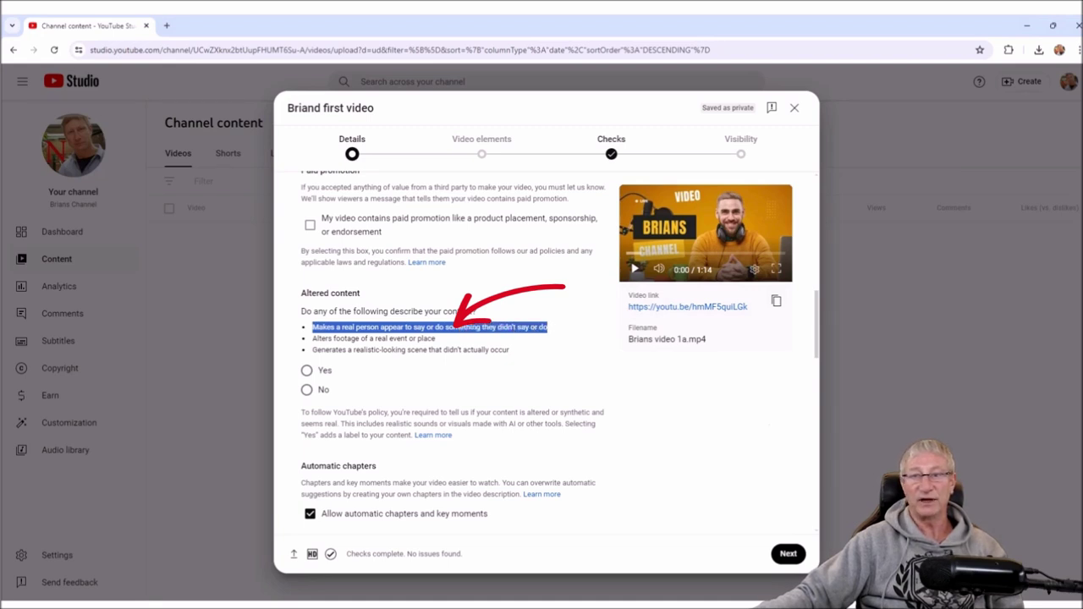
left_click(575, 372)
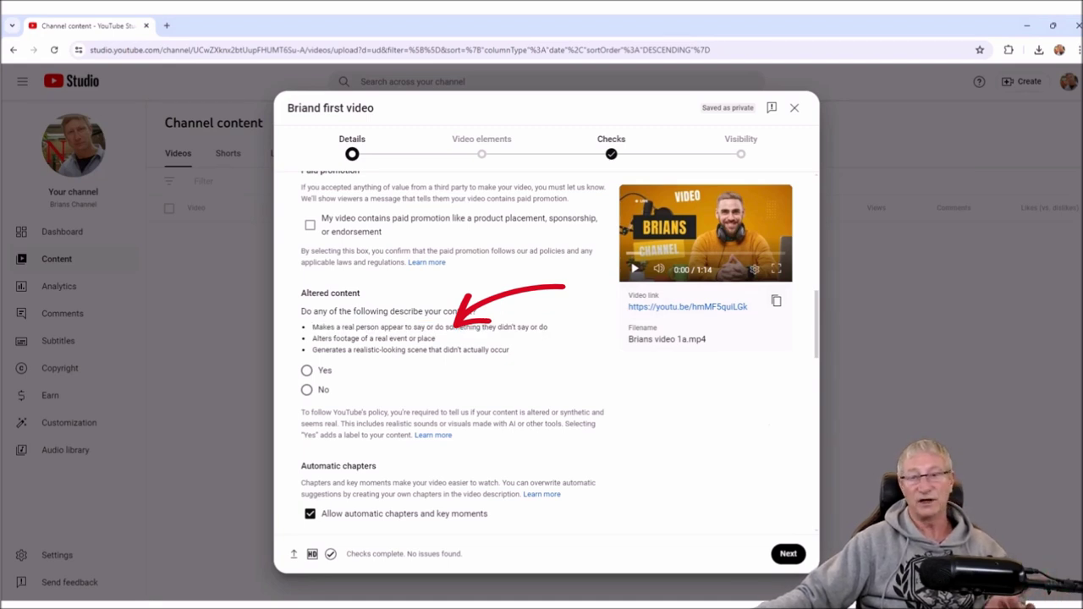
left_click(306, 371)
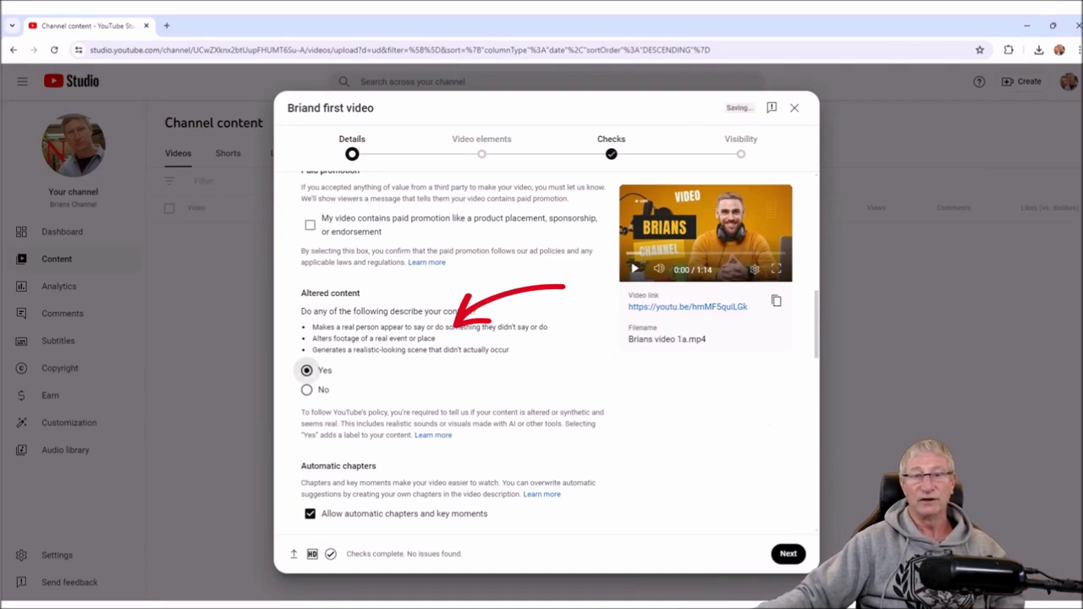
left_click(306, 390)
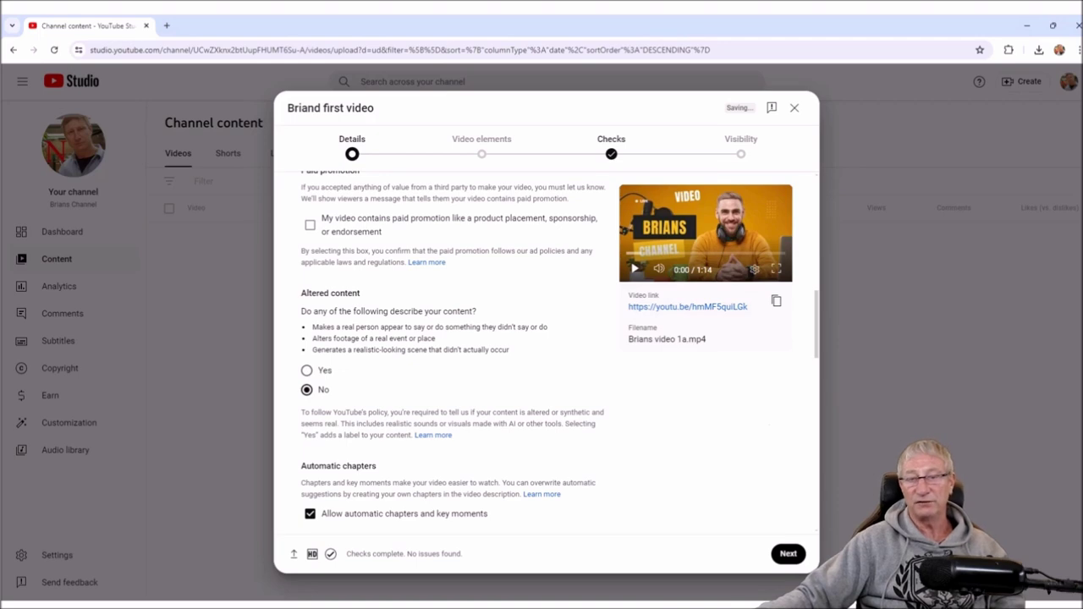
scroll(453, 351, "down", 3)
- Turn off automatic chapters, places and concepts, and stop notifying subscribers
left_click(309, 286)
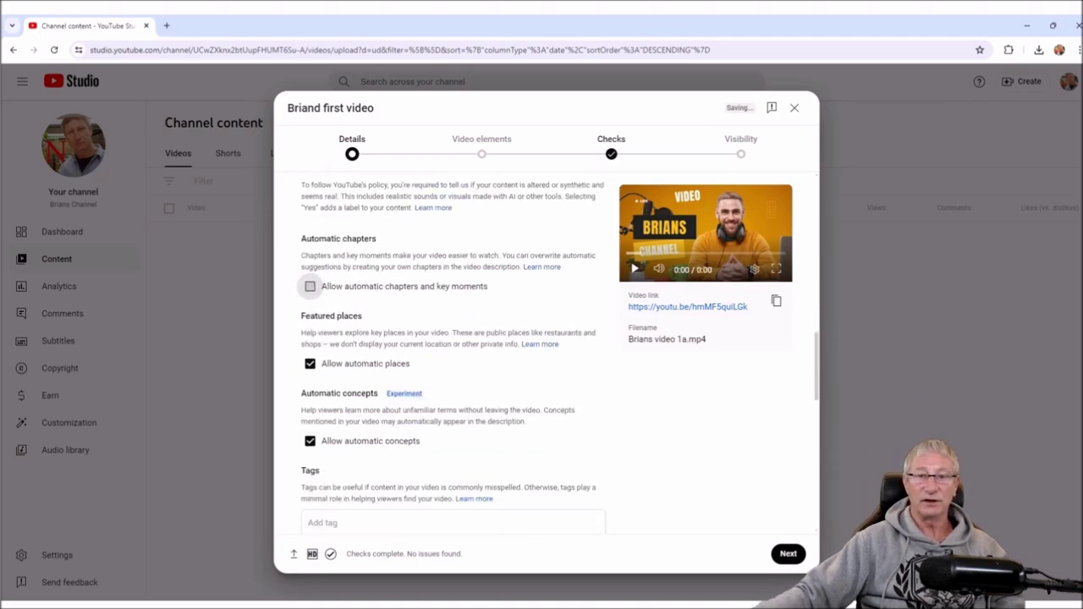
left_click(309, 363)
left_click(309, 441)
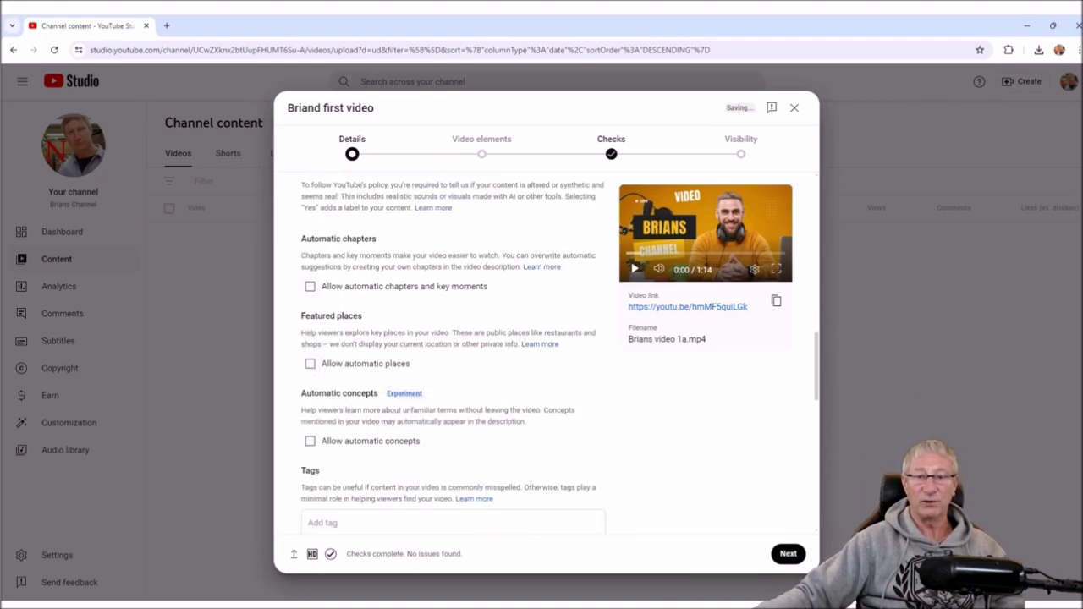
scroll(452, 356, "down", 5)
scroll(542, 356, "down", 2)
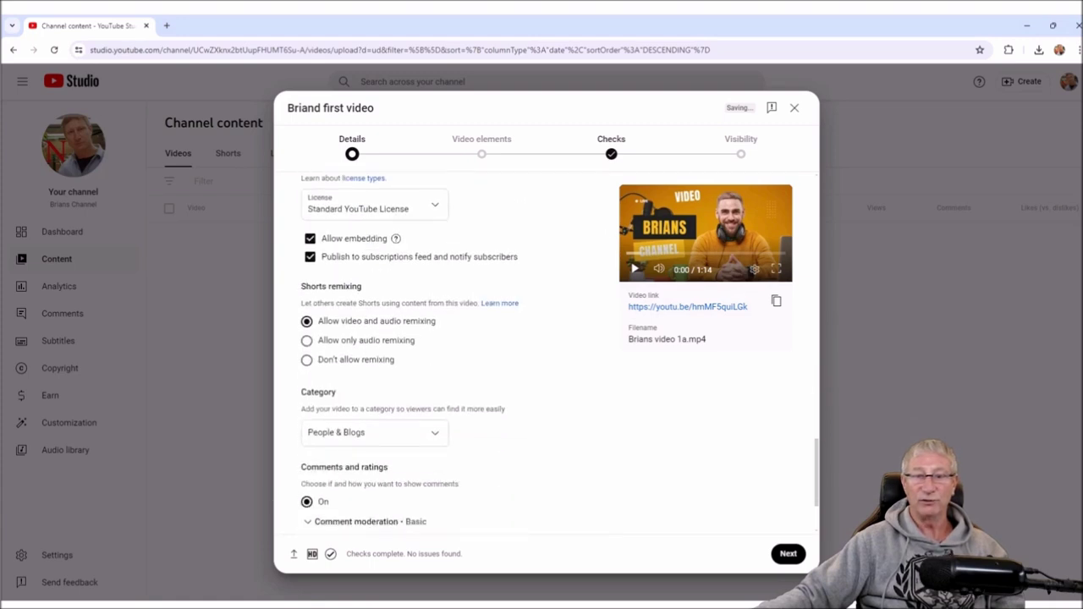
scroll(541, 356, "up", 2)
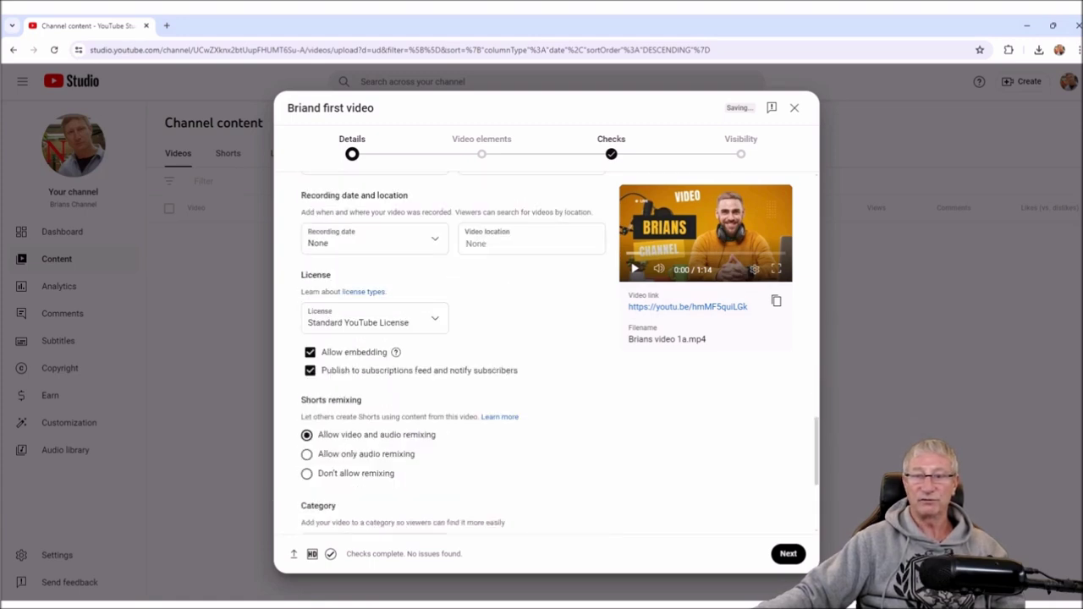
left_click(310, 370)
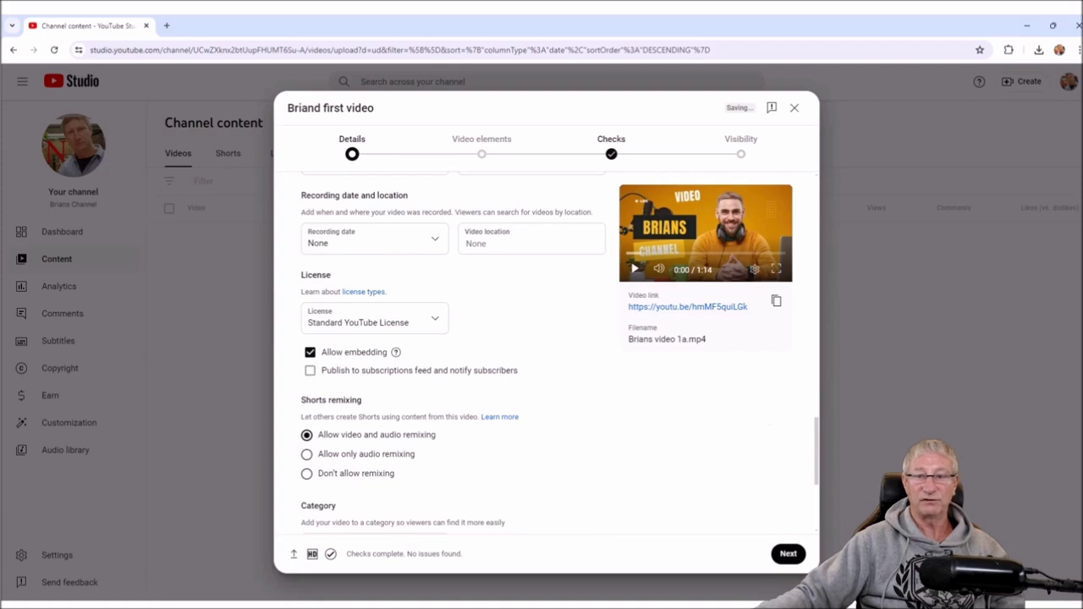
- Set the category to Entertainment instead of Howto & Style and continue to Video elements
scroll(541, 356, "down", 2)
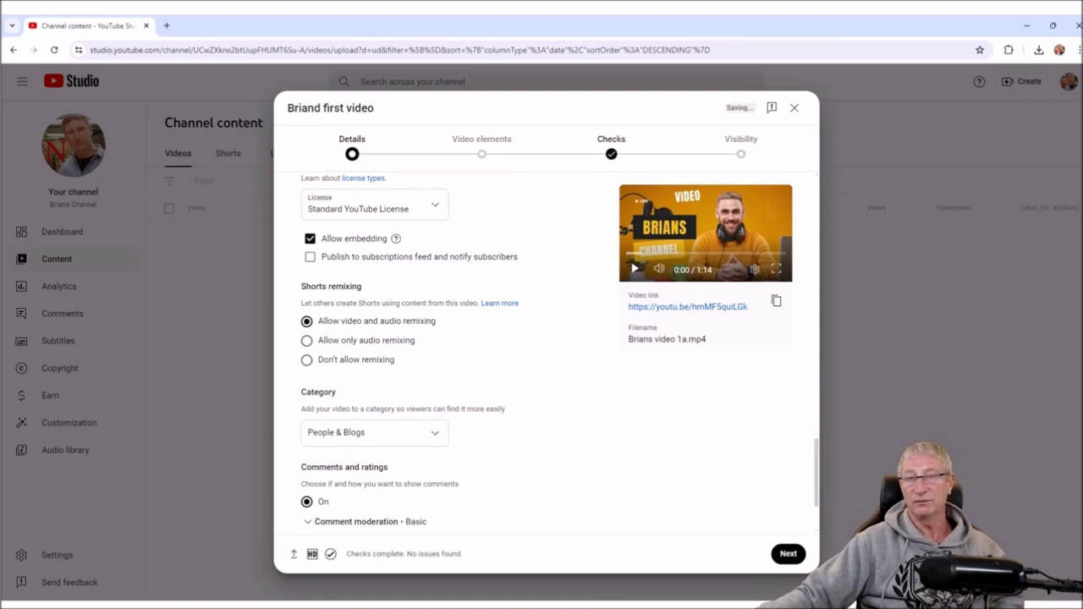
scroll(541, 355, "down", 1)
scroll(541, 356, "down", 2)
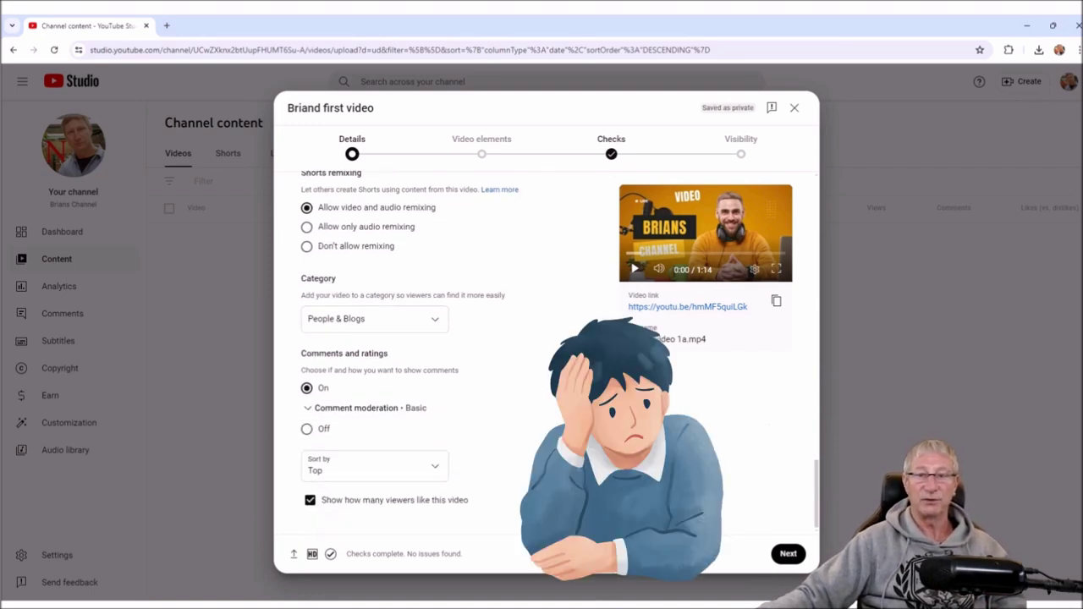
left_click(373, 318)
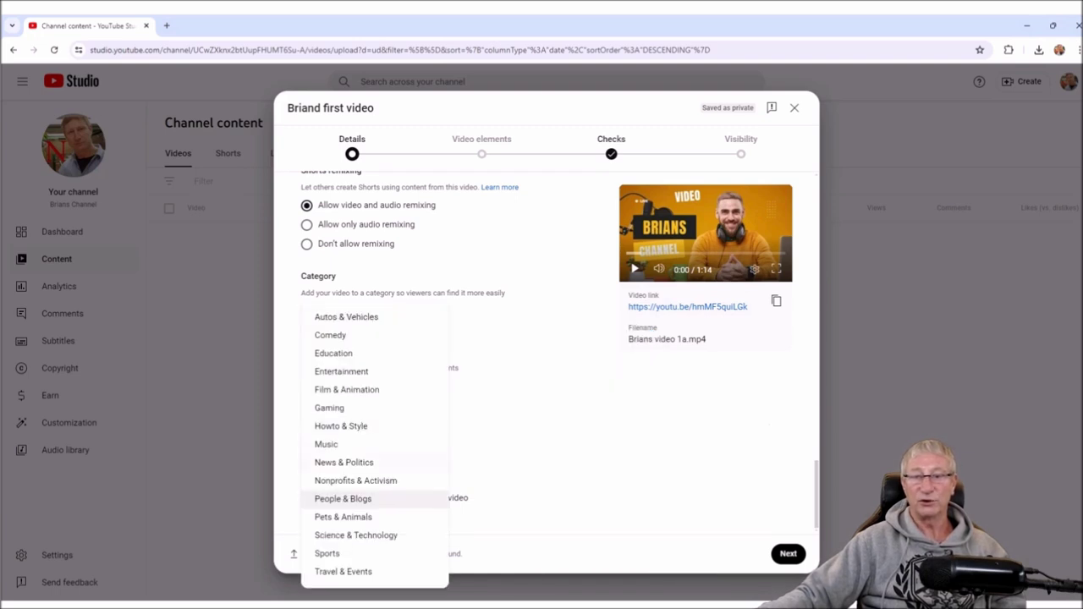
left_click(341, 426)
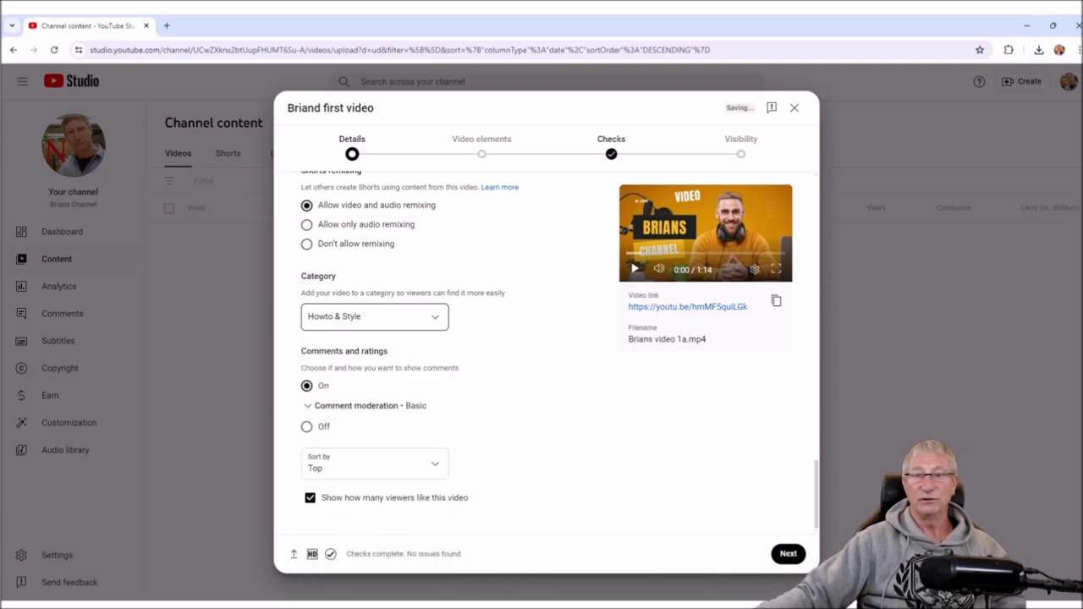
left_click(374, 316)
left_click(339, 371)
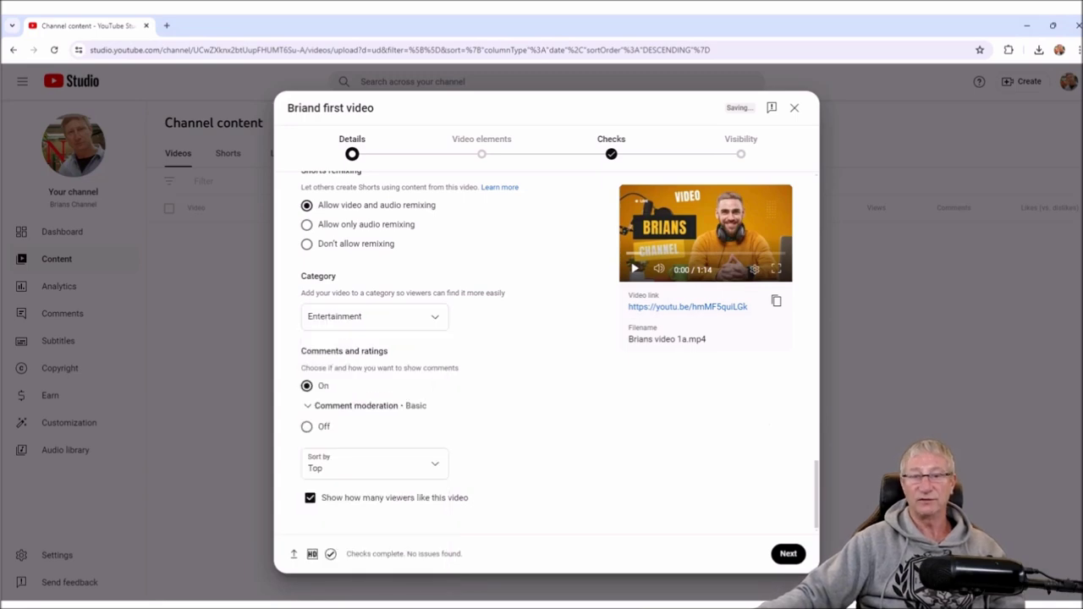
scroll(376, 465, "up", 10)
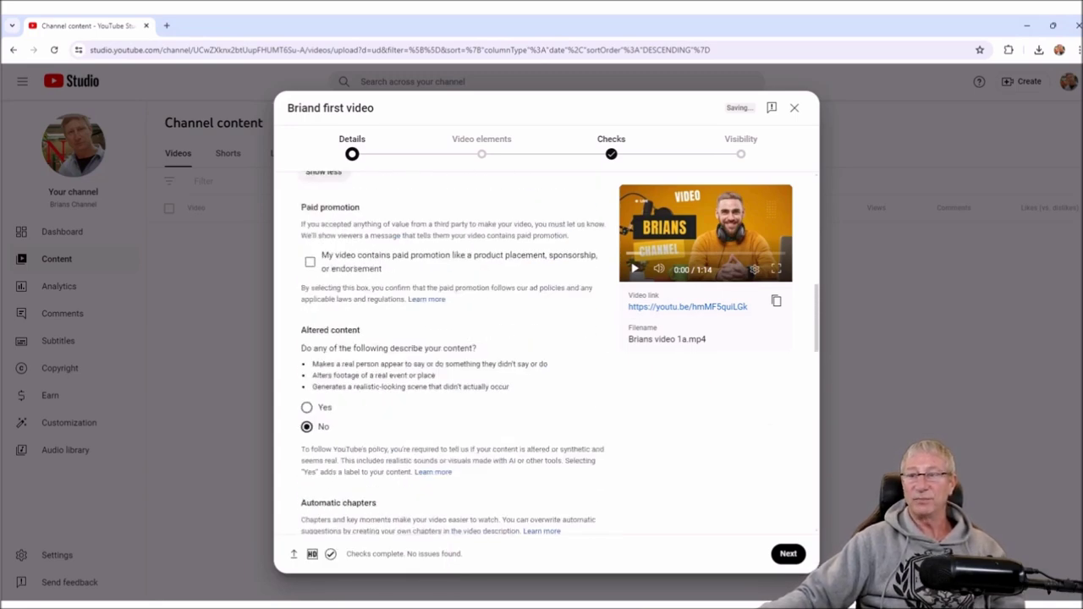
scroll(559, 352, "up", 5)
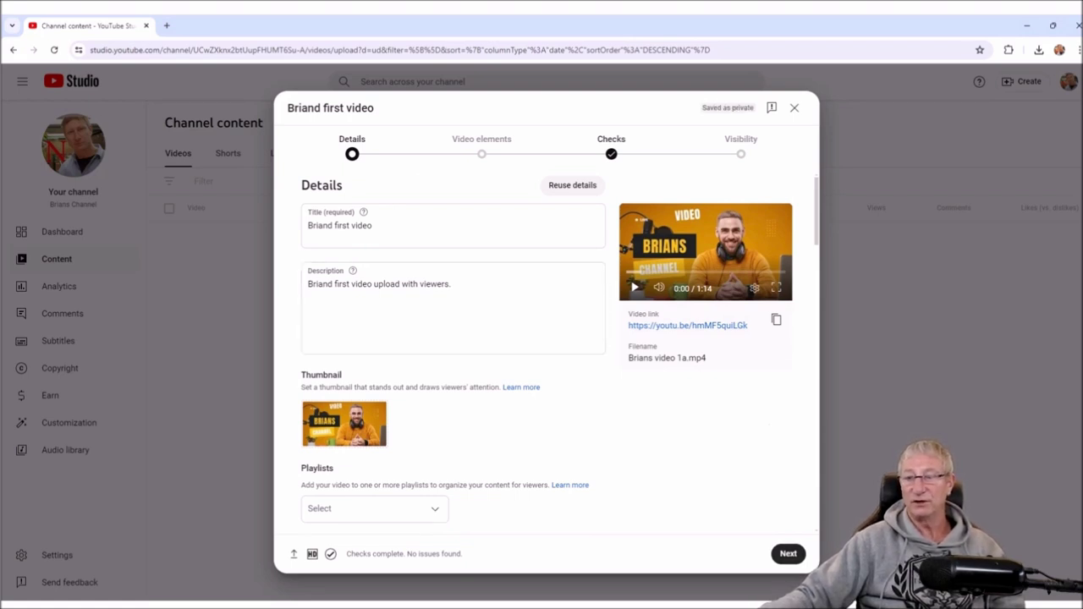
left_click(787, 553)
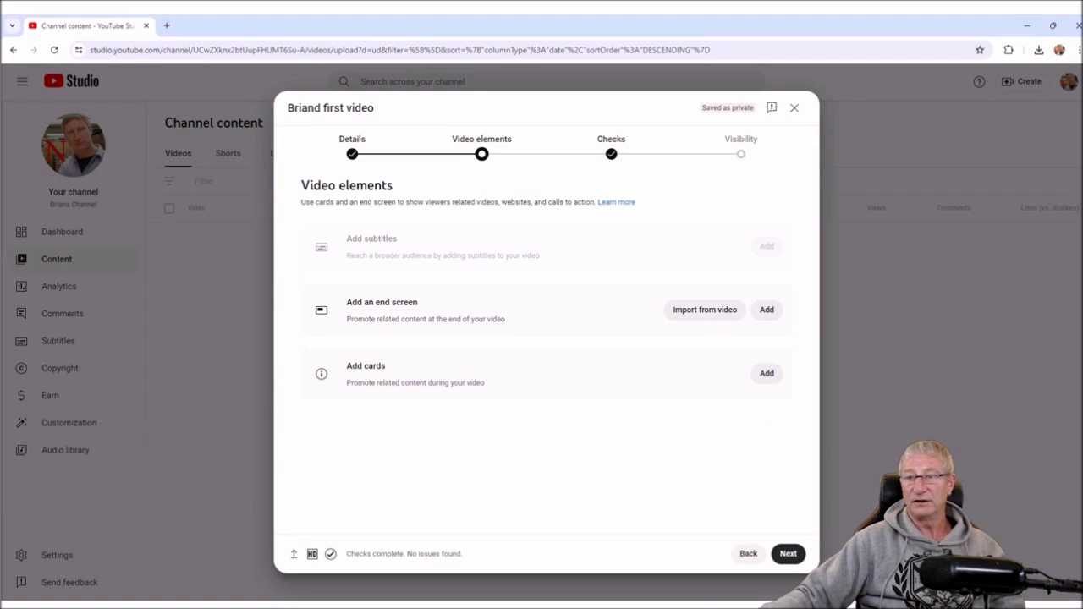
- Pass Video elements and Checks, with no copyright issues found, to reach Visibility
left_click(788, 553)
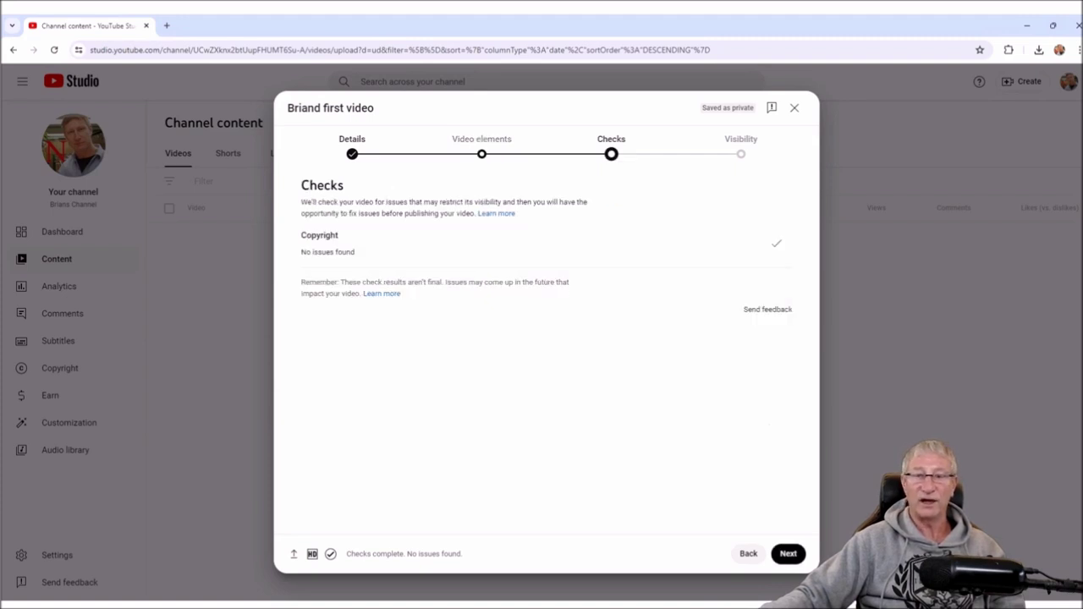
double_click(319, 235)
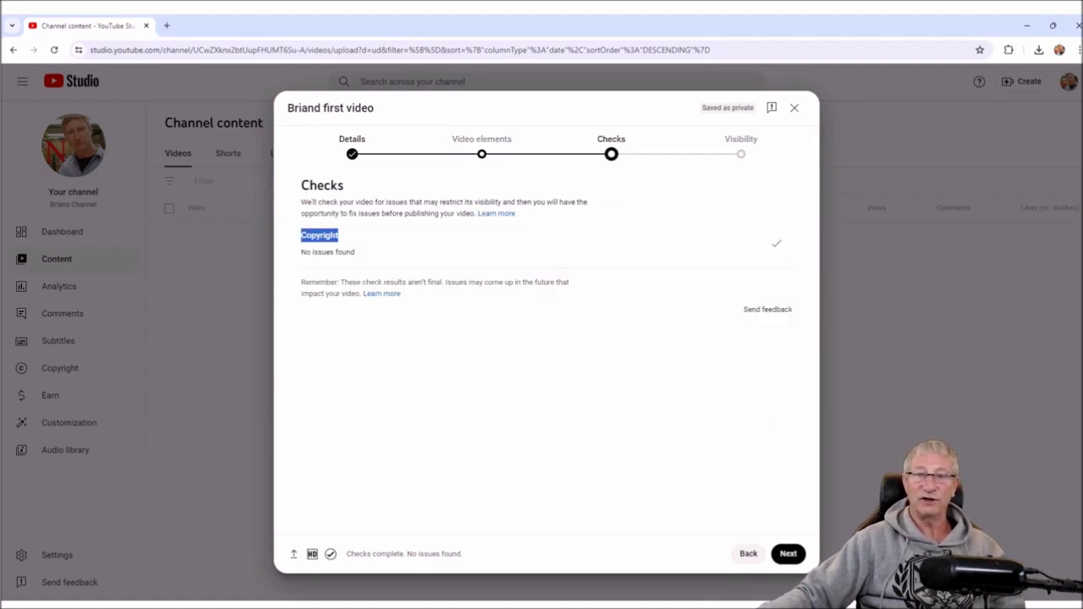
left_click(320, 236)
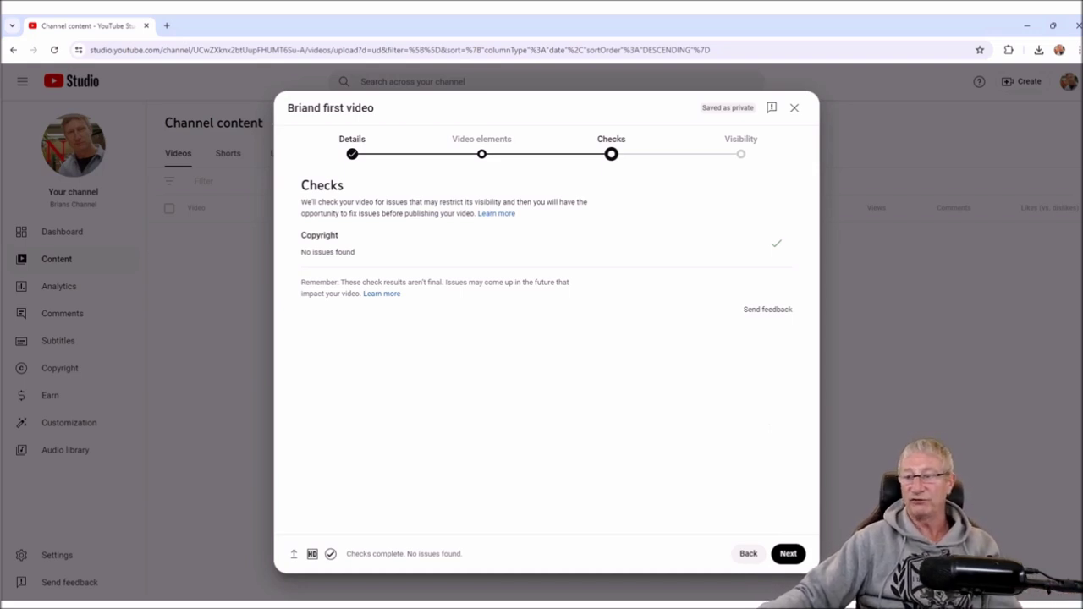
left_click(787, 553)
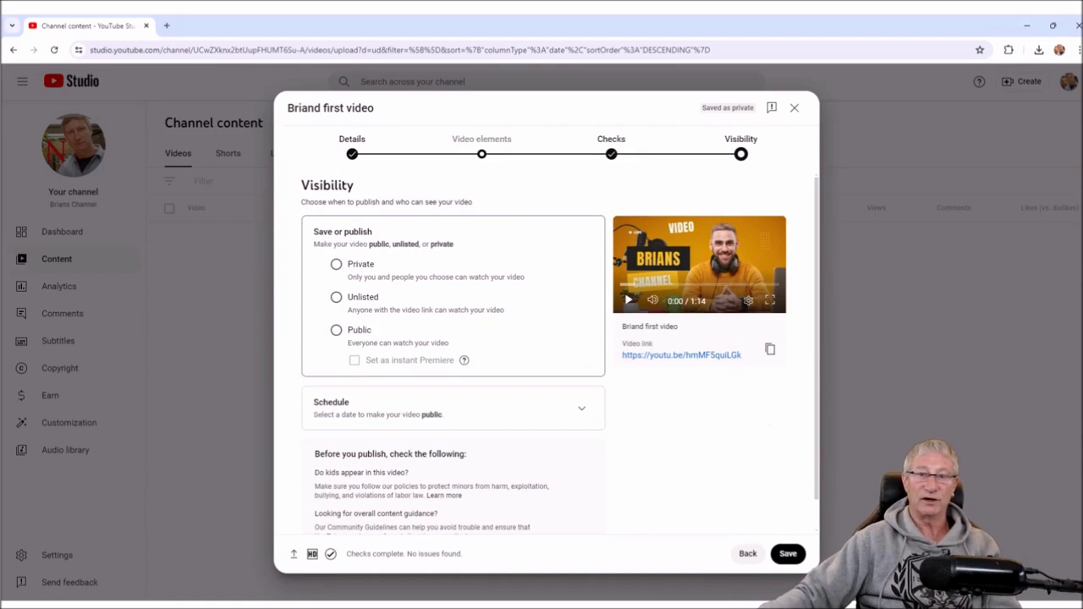
- Set visibility to Public, after trying Private, Unlisted and Schedule, and publish now
left_click(336, 264)
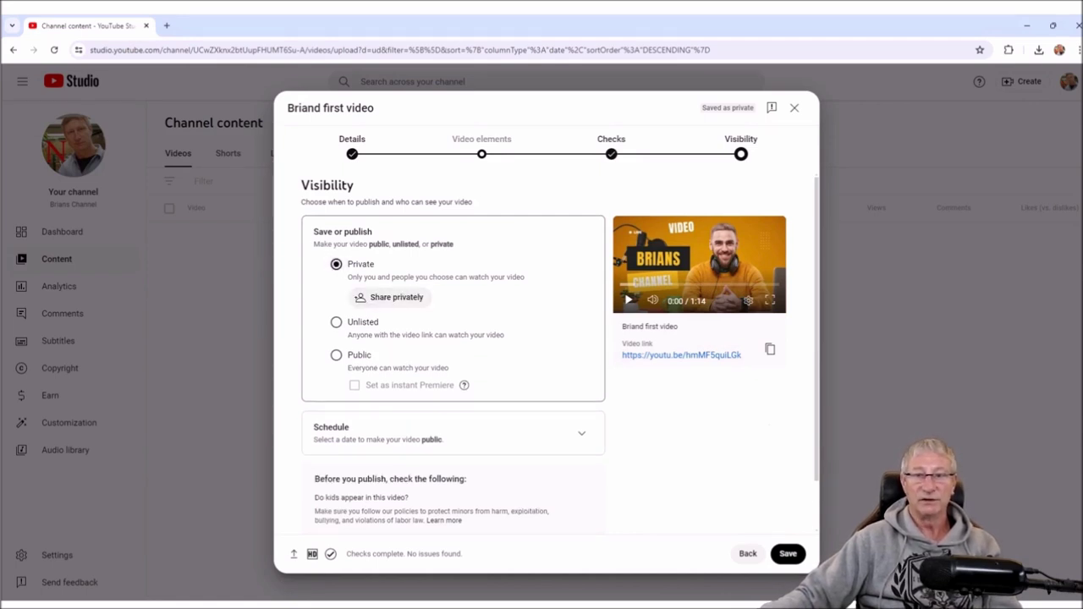
left_click(336, 322)
left_click(335, 330)
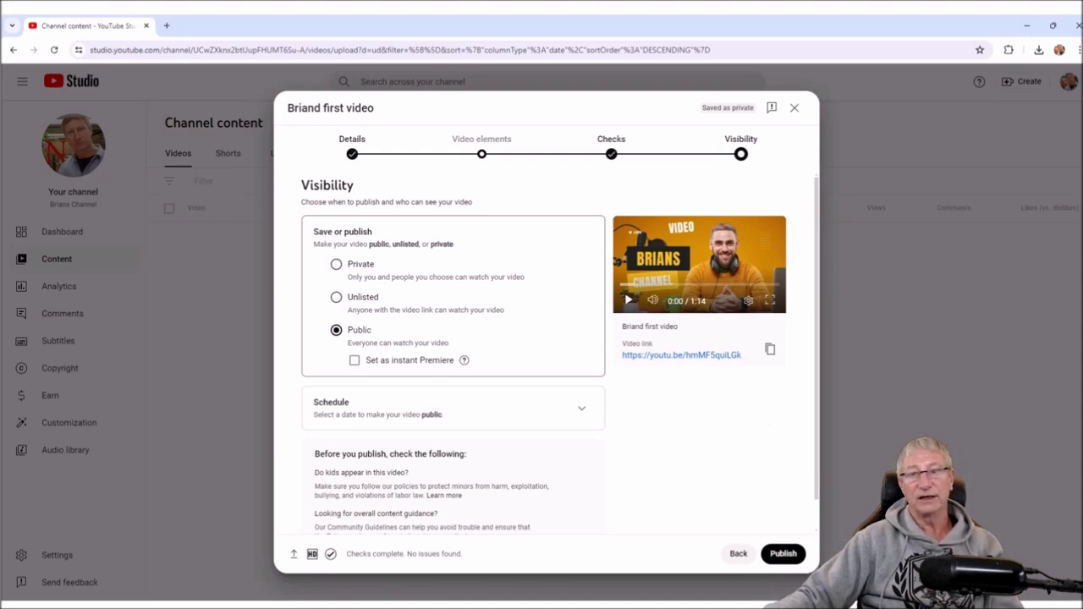
left_click(336, 297)
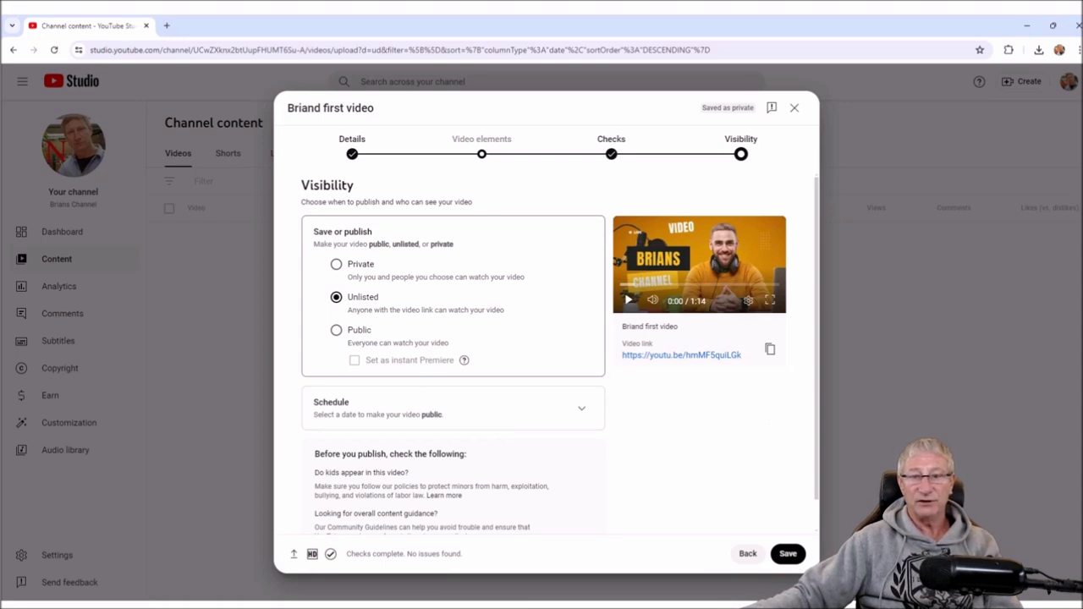
left_click(582, 408)
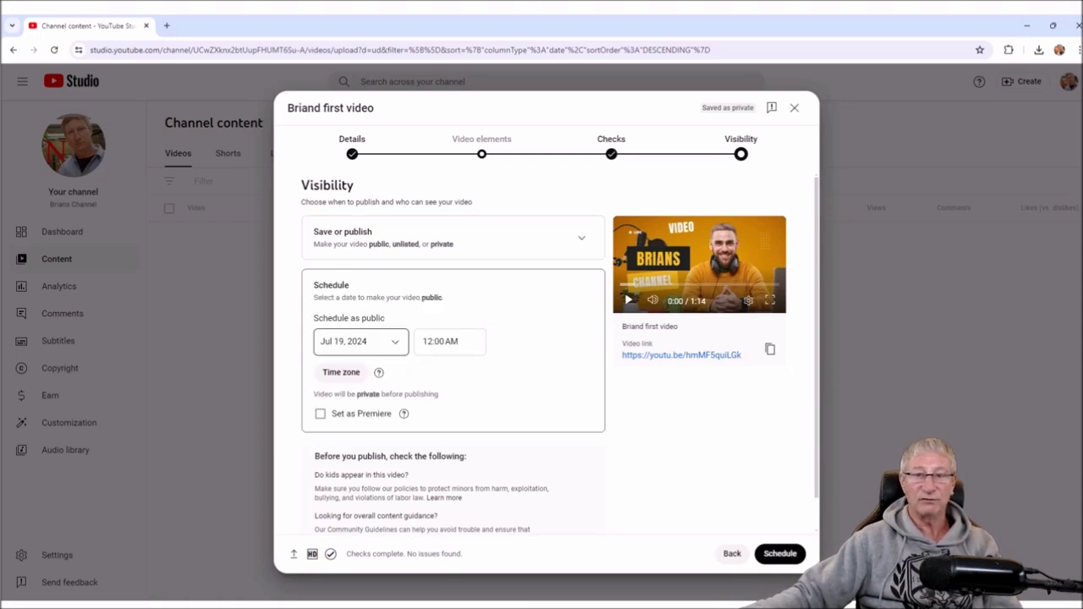
left_click(362, 341)
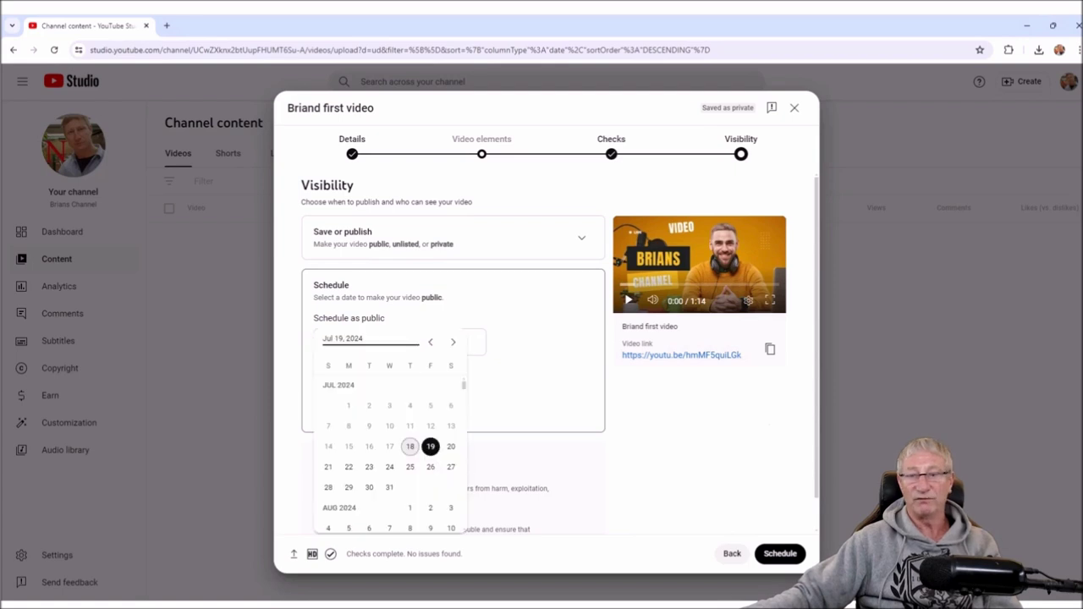
key("Return")
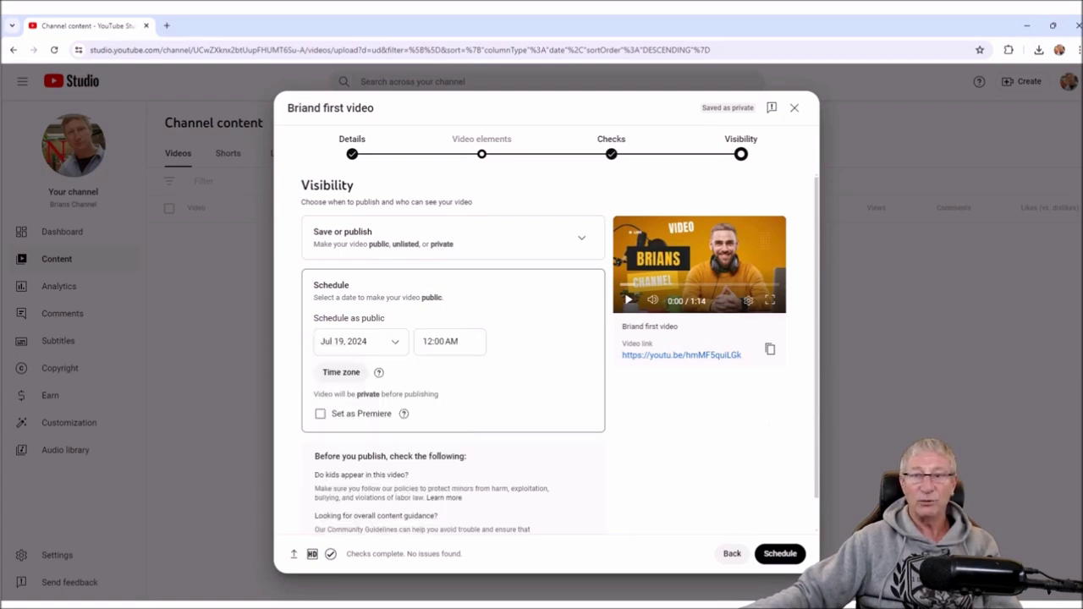
left_click(582, 238)
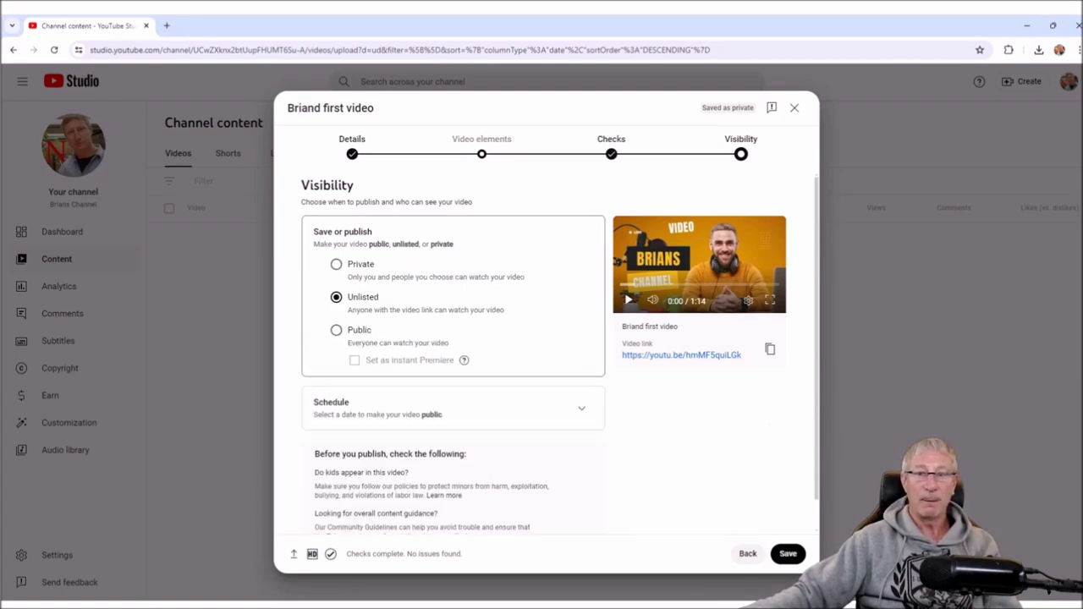
left_click(336, 330)
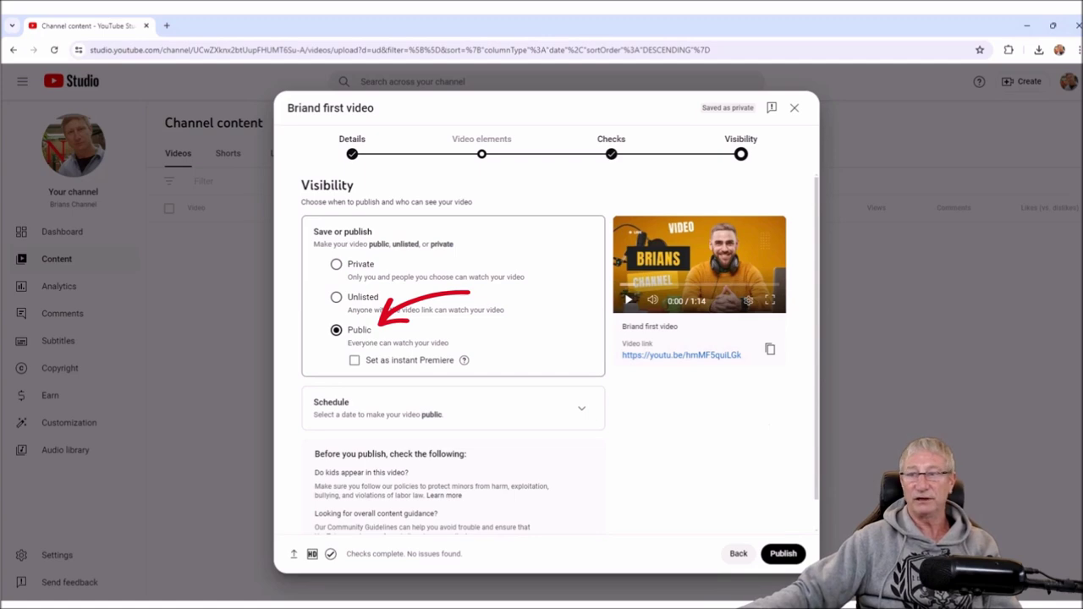
left_click(783, 553)
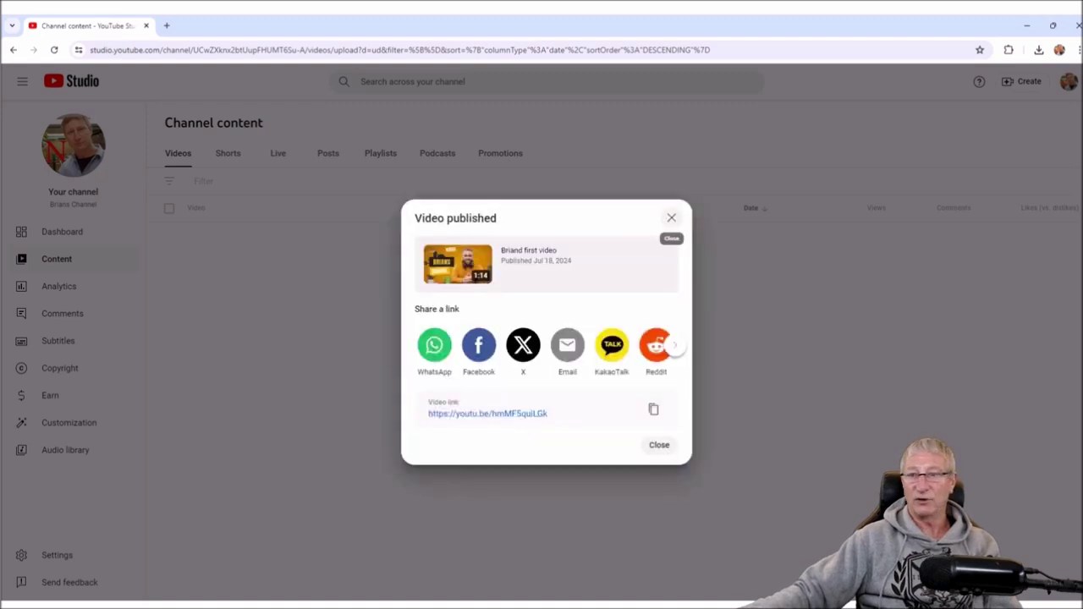
- Close the Video published window and open the account menu
left_click(671, 217)
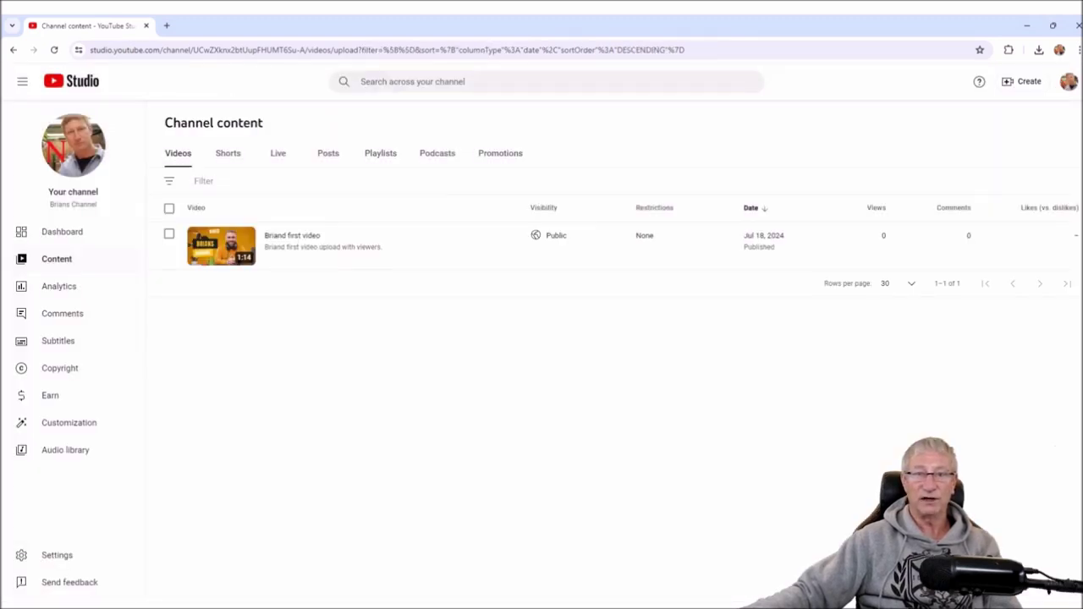
mouse_move(660, 246)
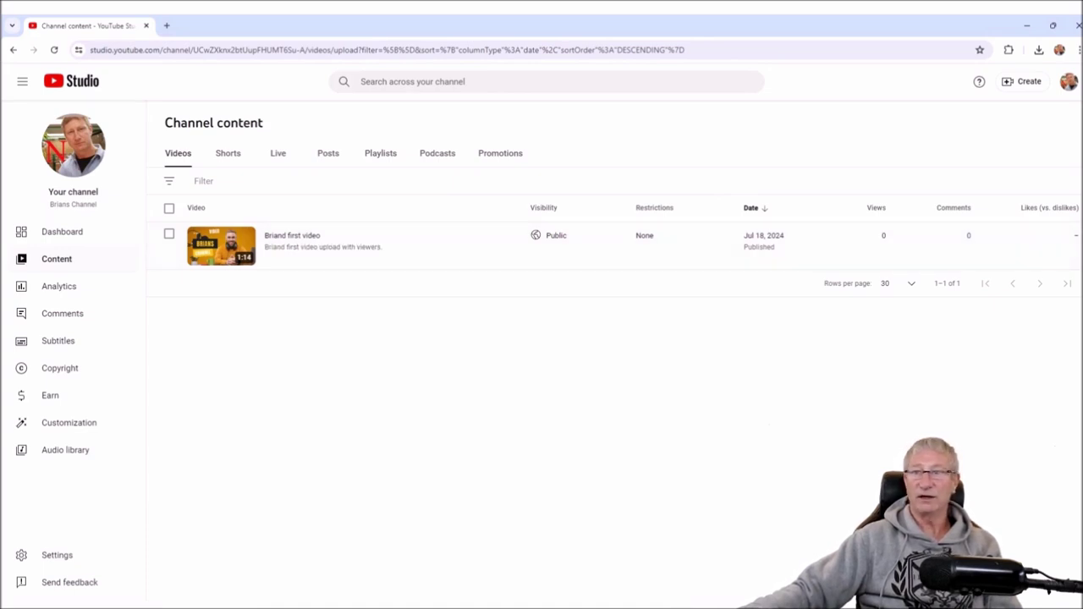
left_click(1069, 81)
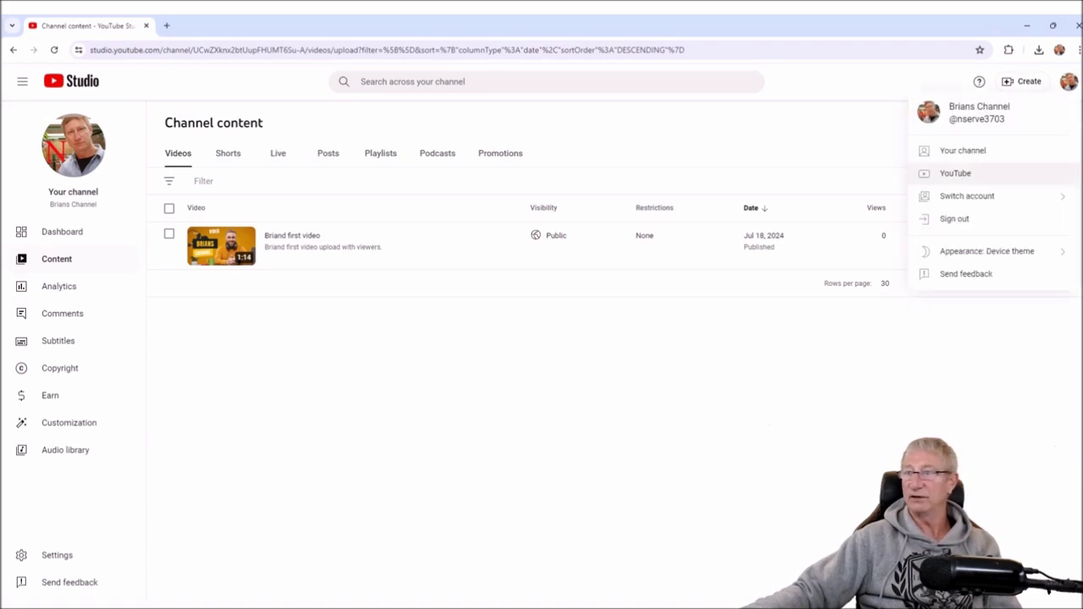
- View Brians Channel's Videos and Home tabs, then open the Create menu
left_click(963, 150)
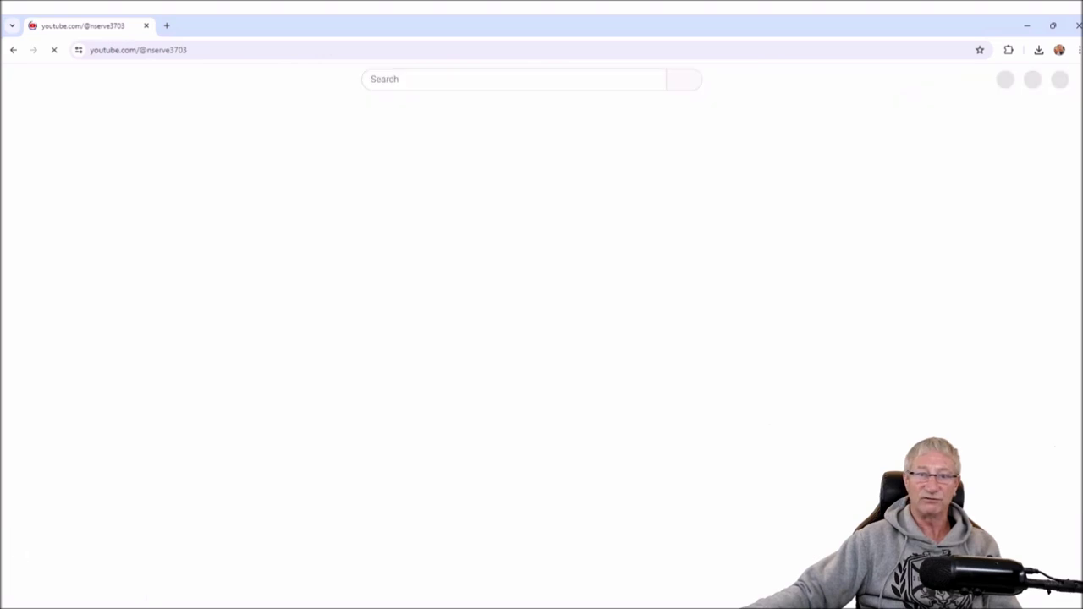
left_click(299, 344)
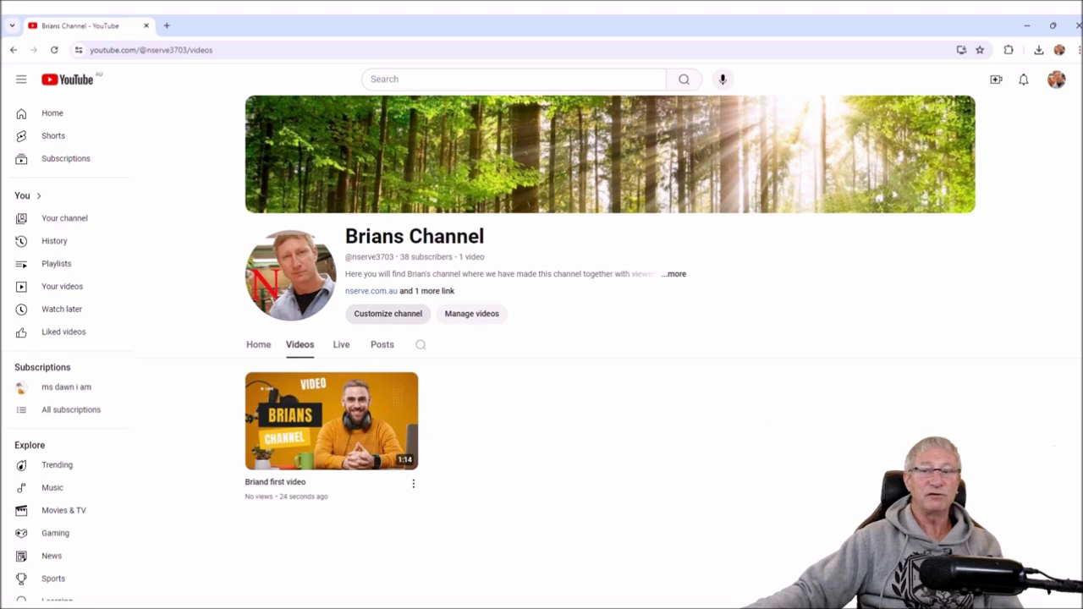
left_click(258, 344)
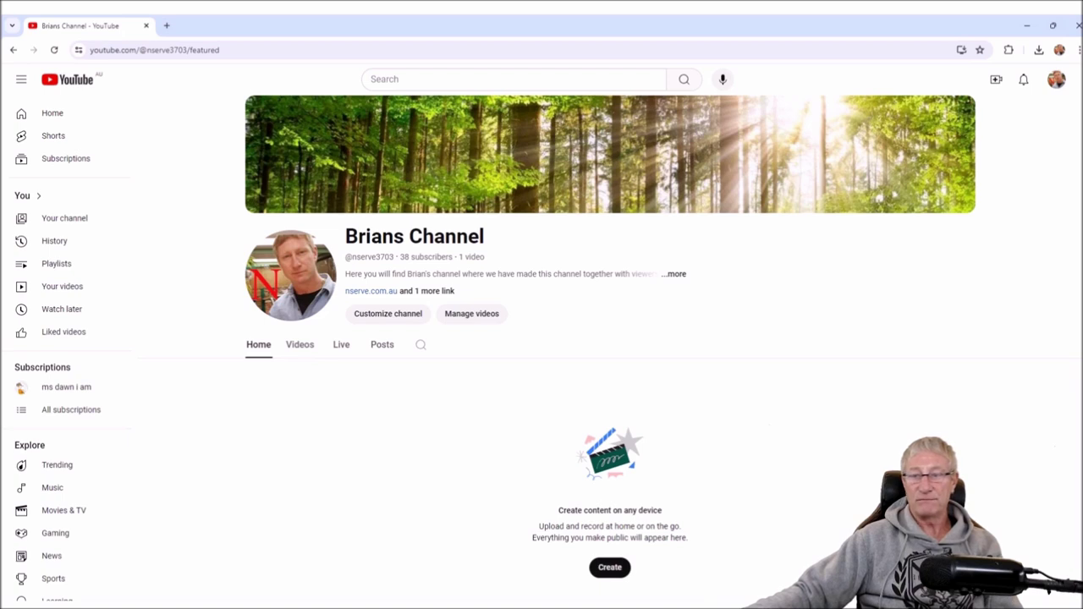
mouse_move(893, 194)
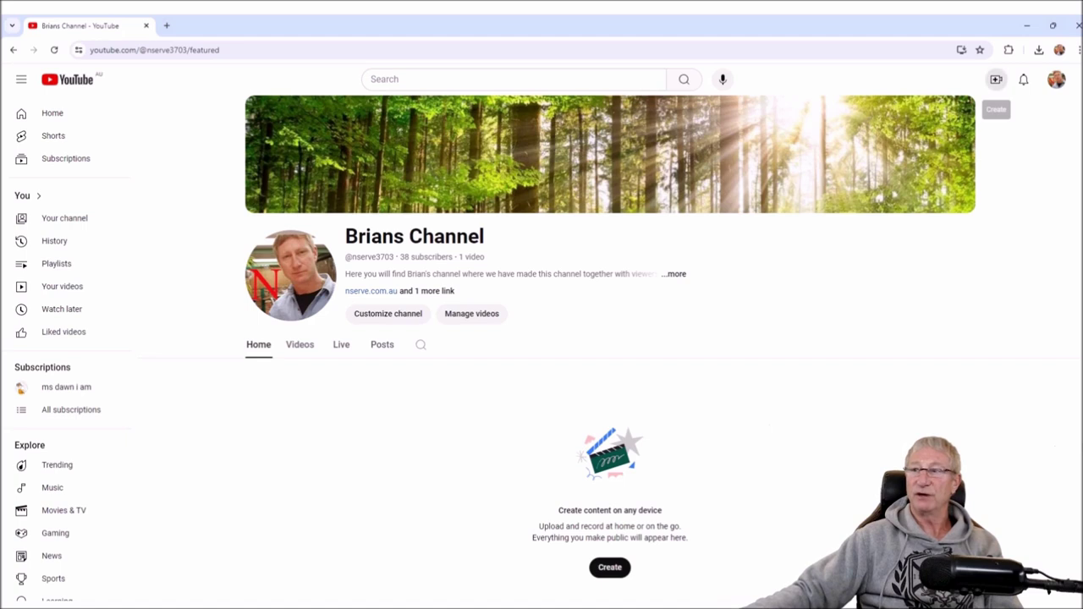
left_click(996, 80)
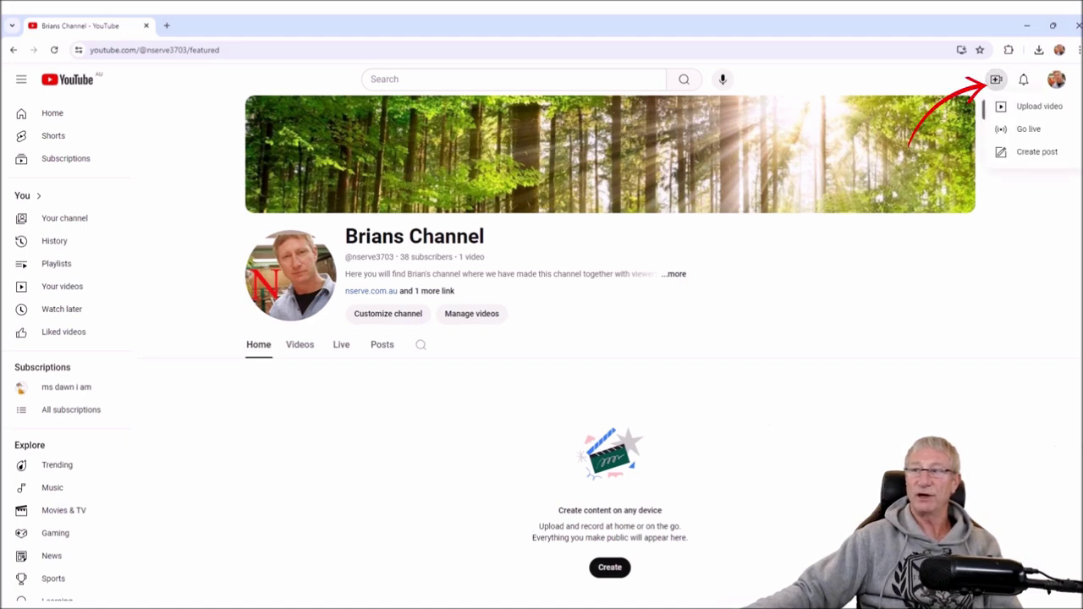
- Upload Brians video 1b.mp4 and select its default title for replacement
left_click(1034, 106)
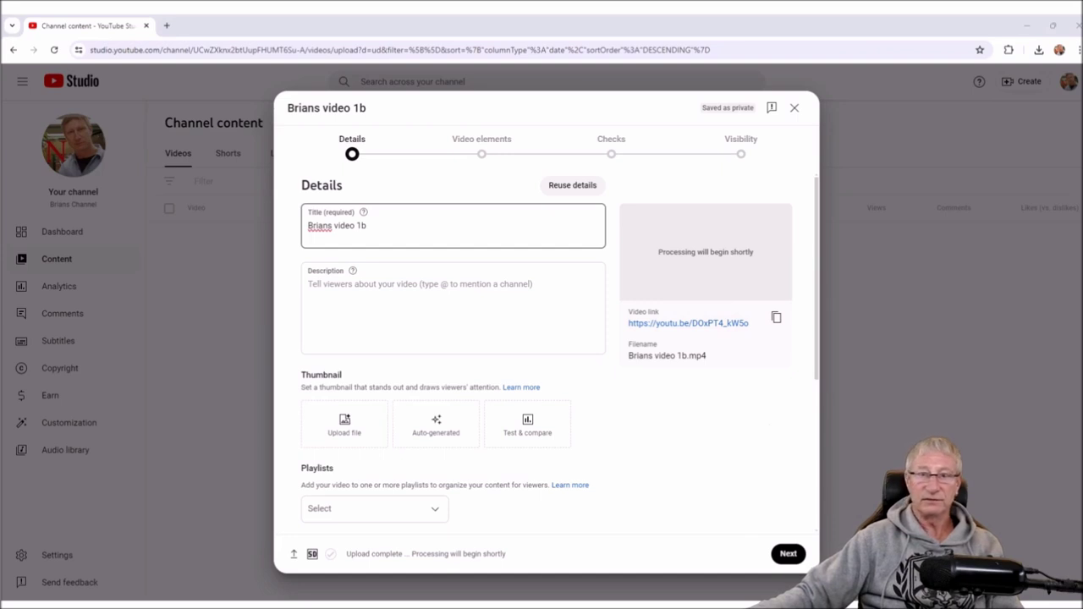
triple_click(337, 225)
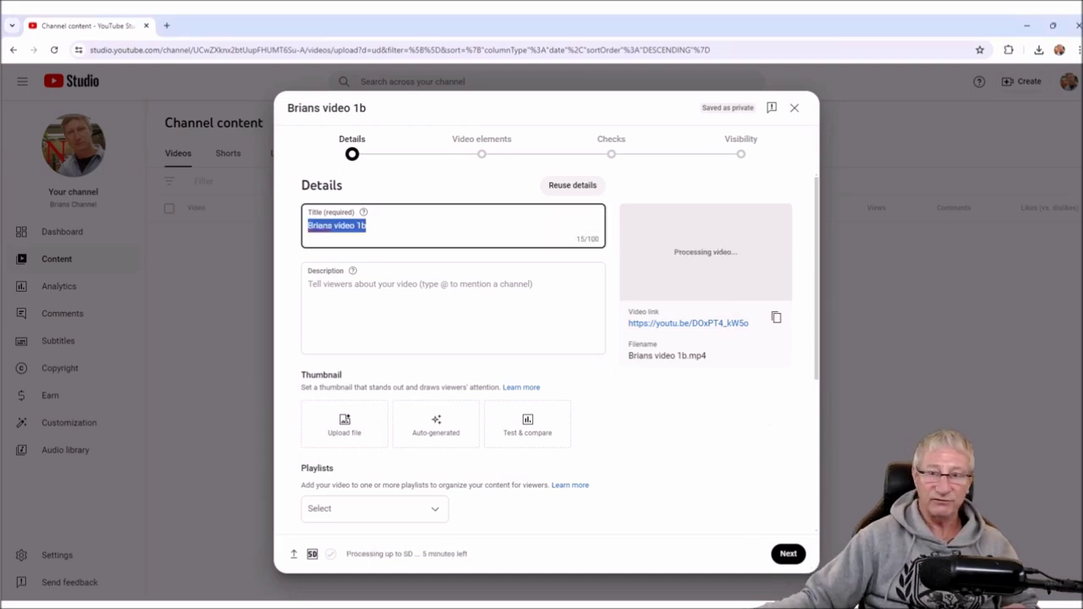
- Retitle it 'Brian's second video' and begin the description 'We have uploaded this together for examples…'
type("Br")
type("ian's second ")
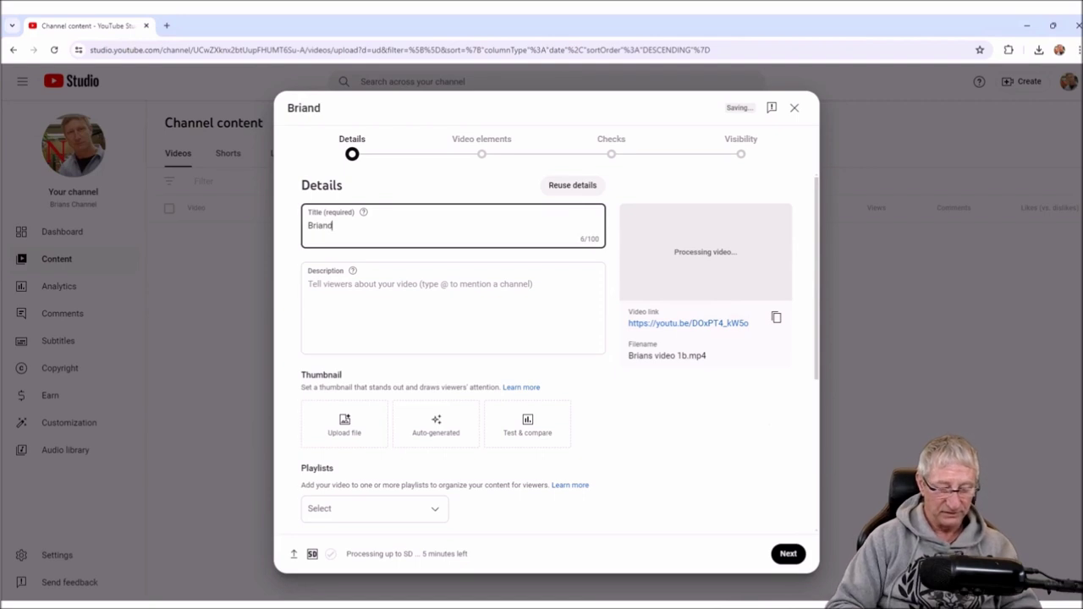
type("video")
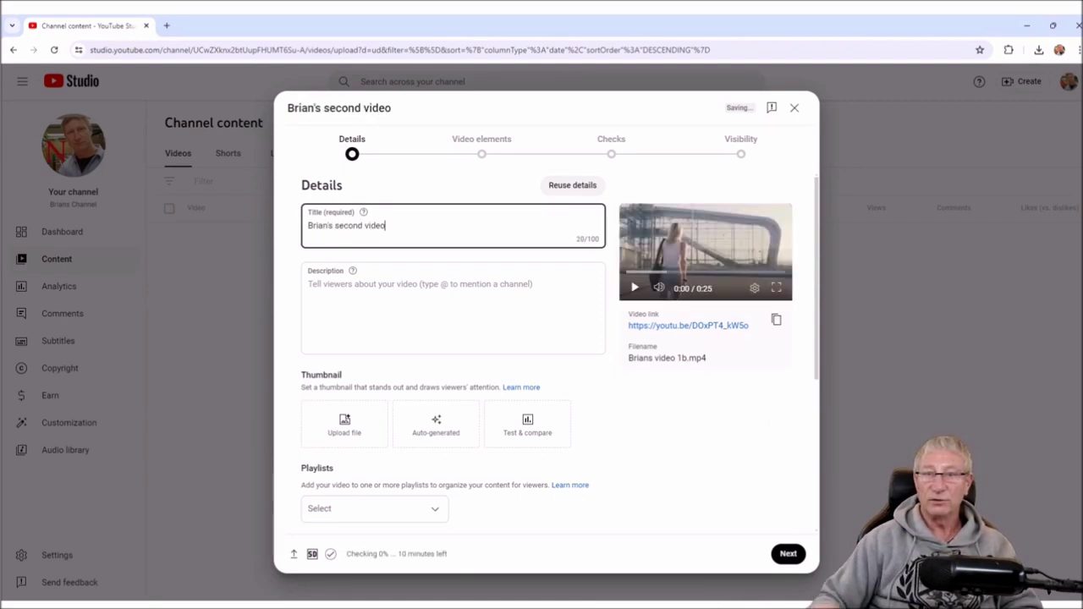
left_click(453, 306)
type("We")
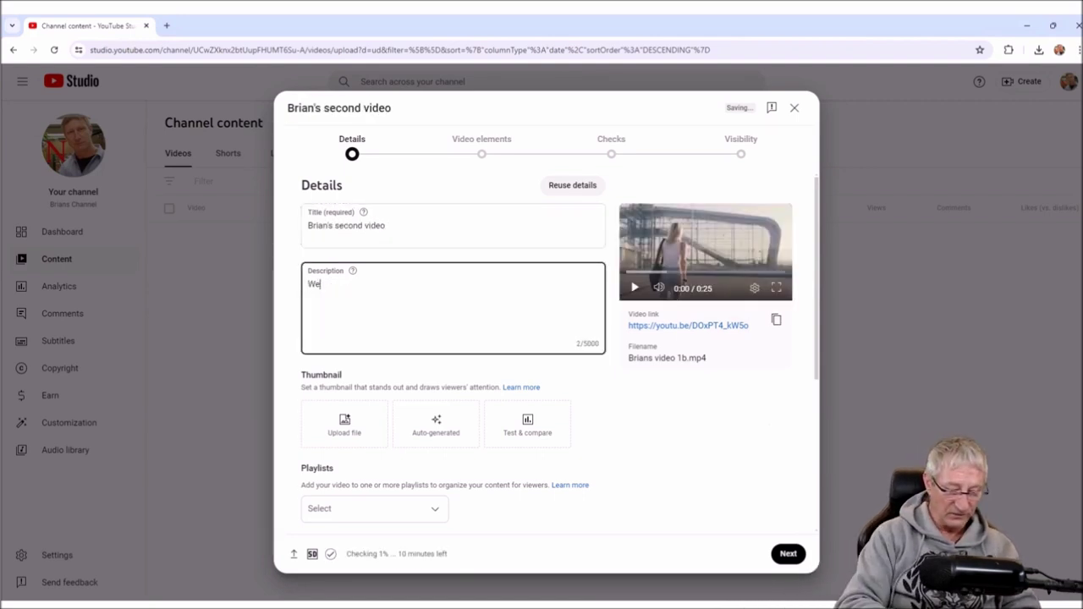
type(" have uplo")
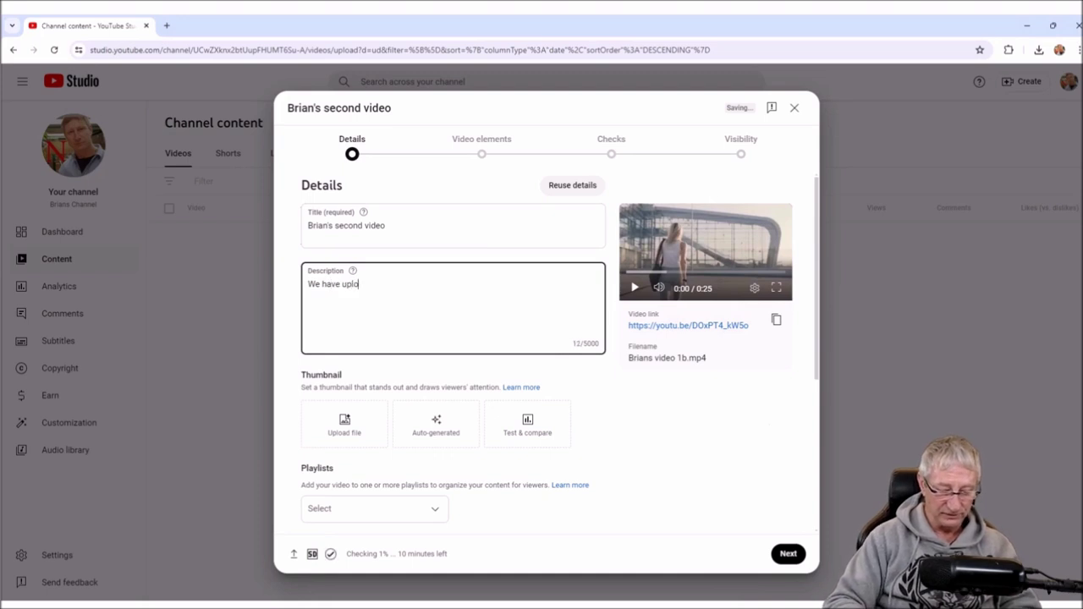
type("aded this ")
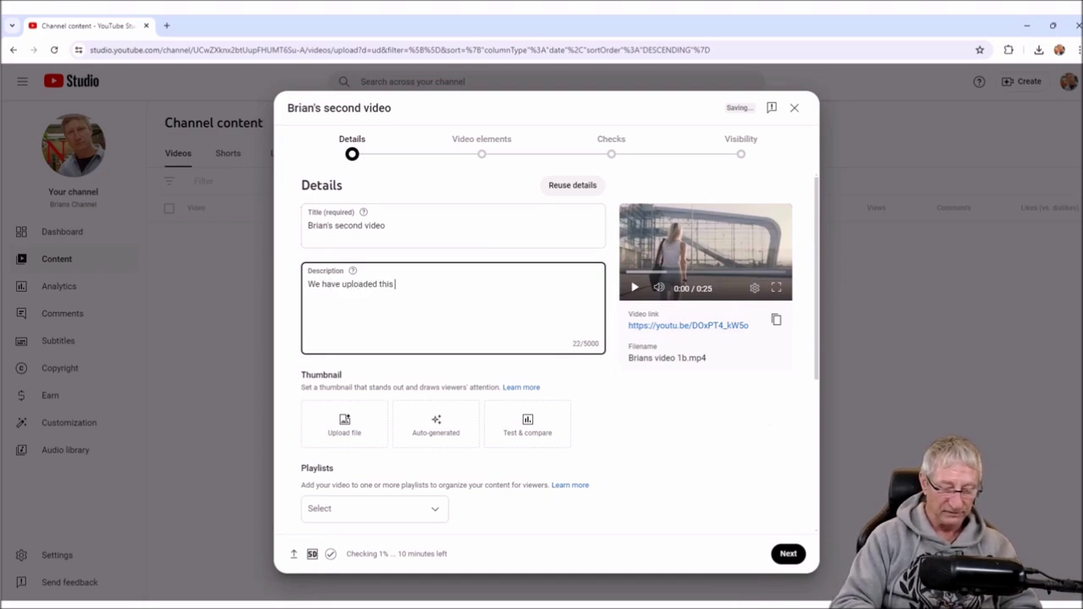
type("together for exam")
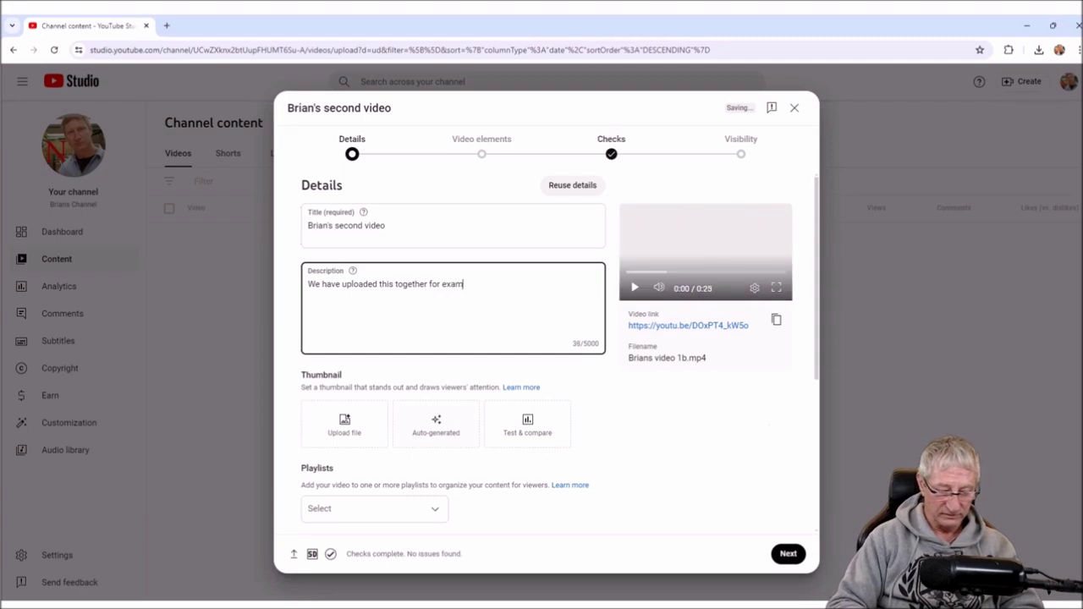
type("ples how to upload a video.. this is ")
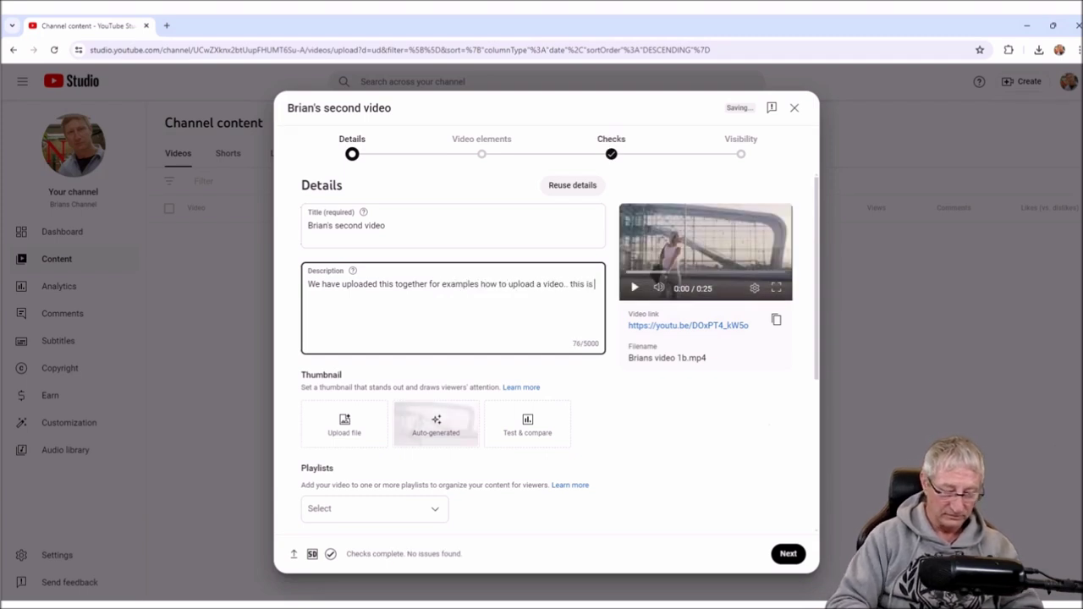
type("Brians Channel second video.")
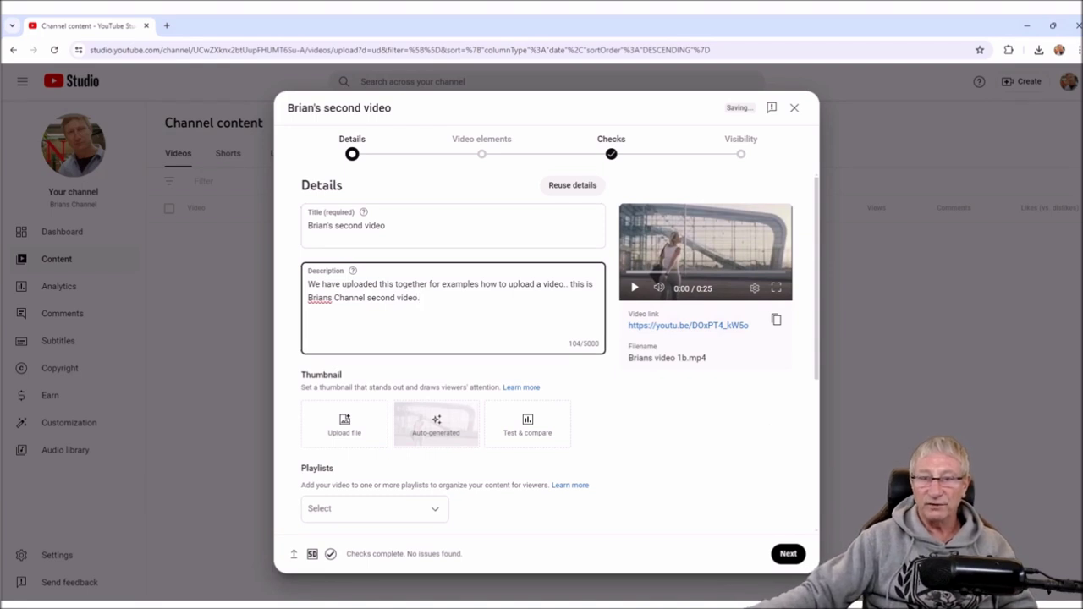
type("'")
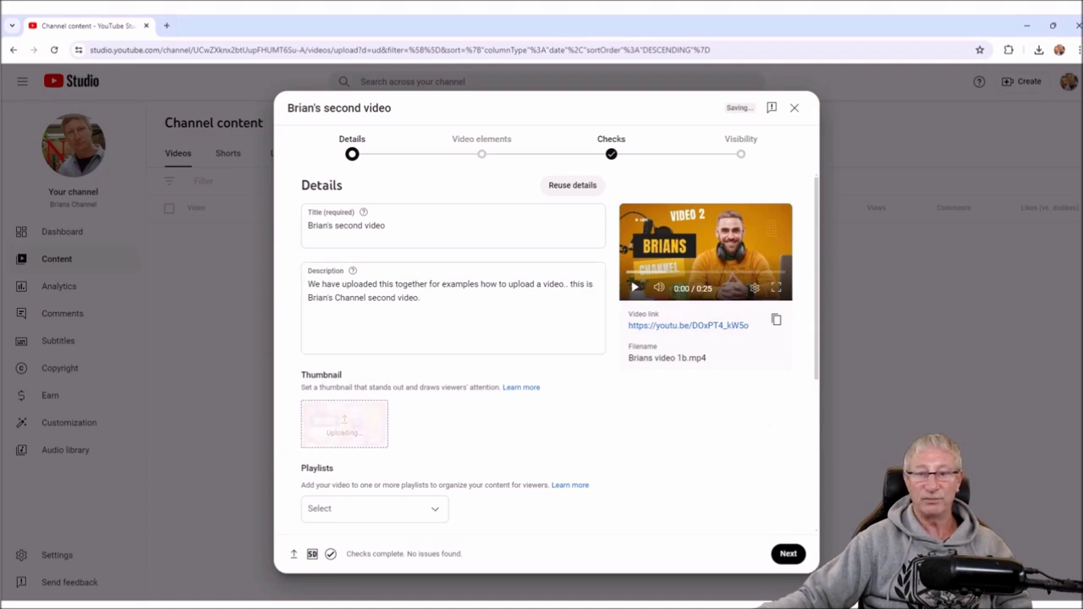
- Expand Age restriction and Show more, leaving the video unrestricted rather than 18+
scroll(546, 356, "down", 3)
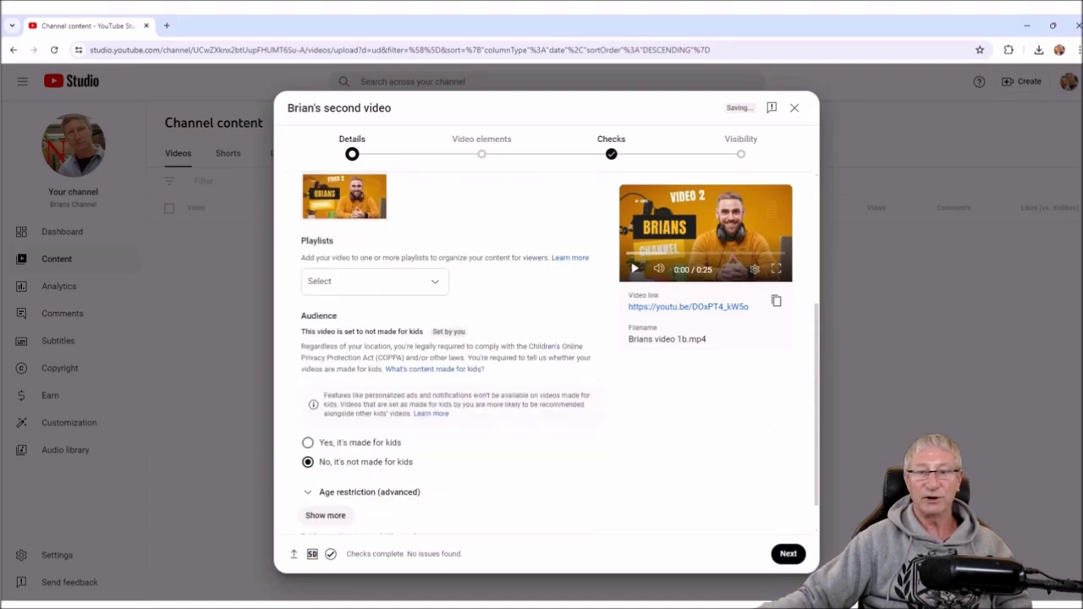
scroll(546, 356, "down", 1)
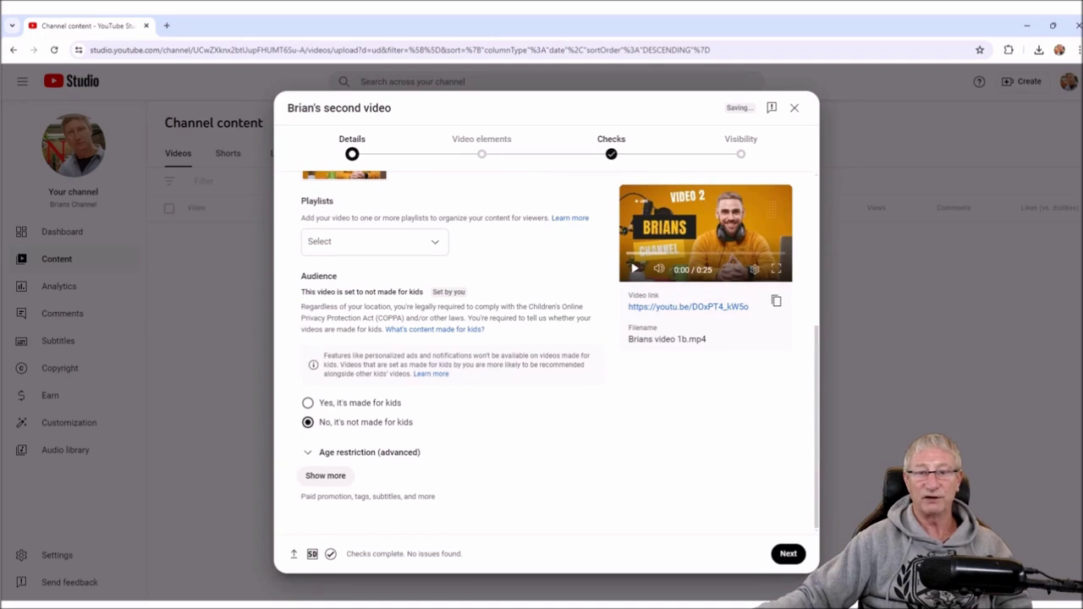
left_click(370, 452)
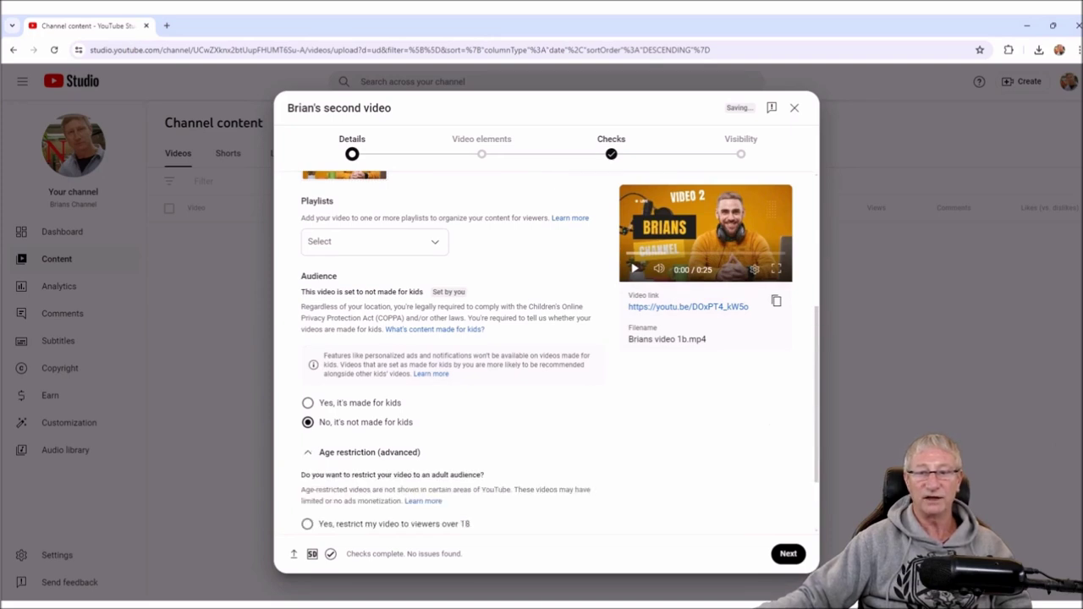
scroll(370, 452, "down", 2)
left_click(325, 476)
scroll(325, 475, "down", 5)
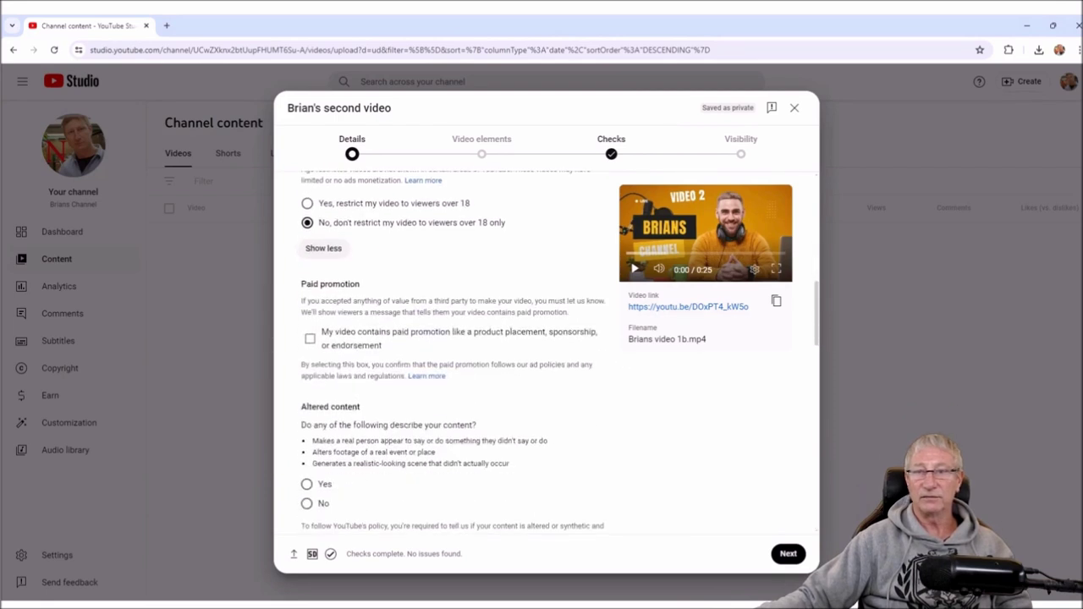
scroll(453, 352, "up", 2)
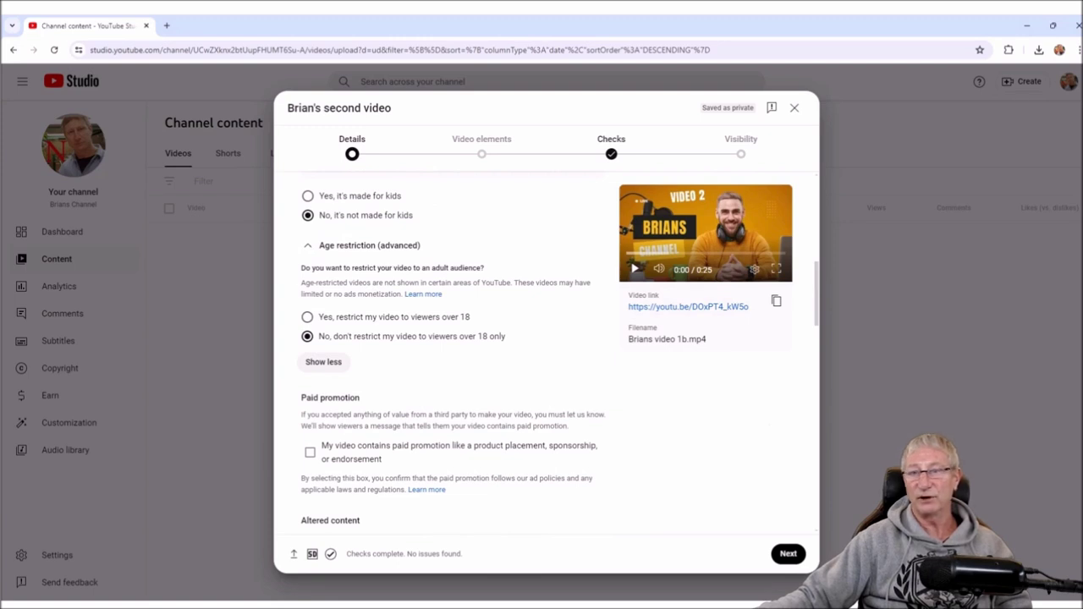
left_click(308, 317)
left_click(307, 336)
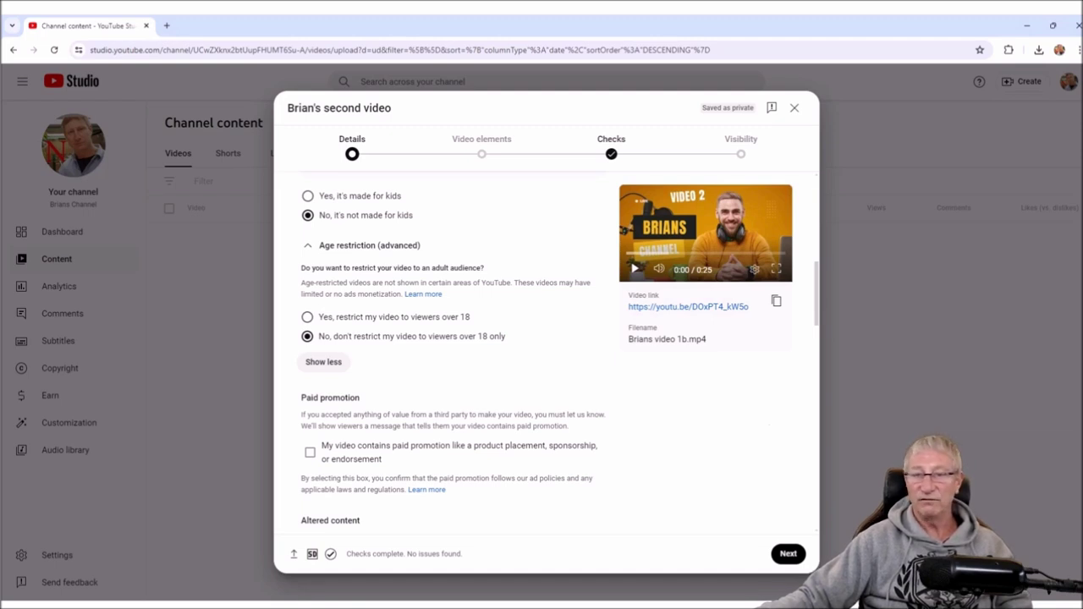
- Answer No under Altered content and turn off automatic chapters, places and concepts
scroll(453, 353, "down", 1)
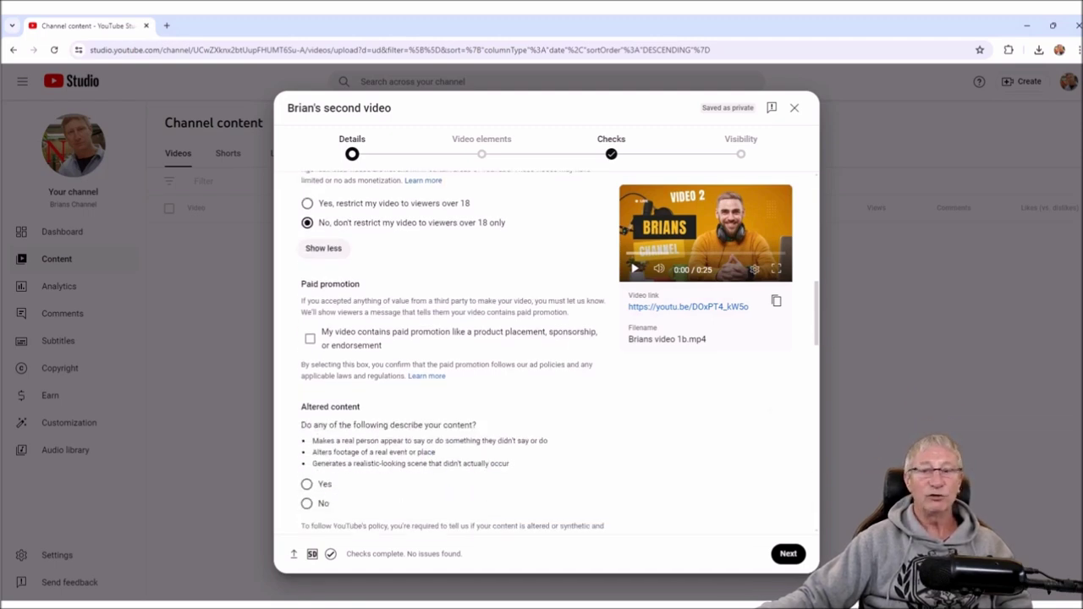
scroll(453, 352, "down", 1)
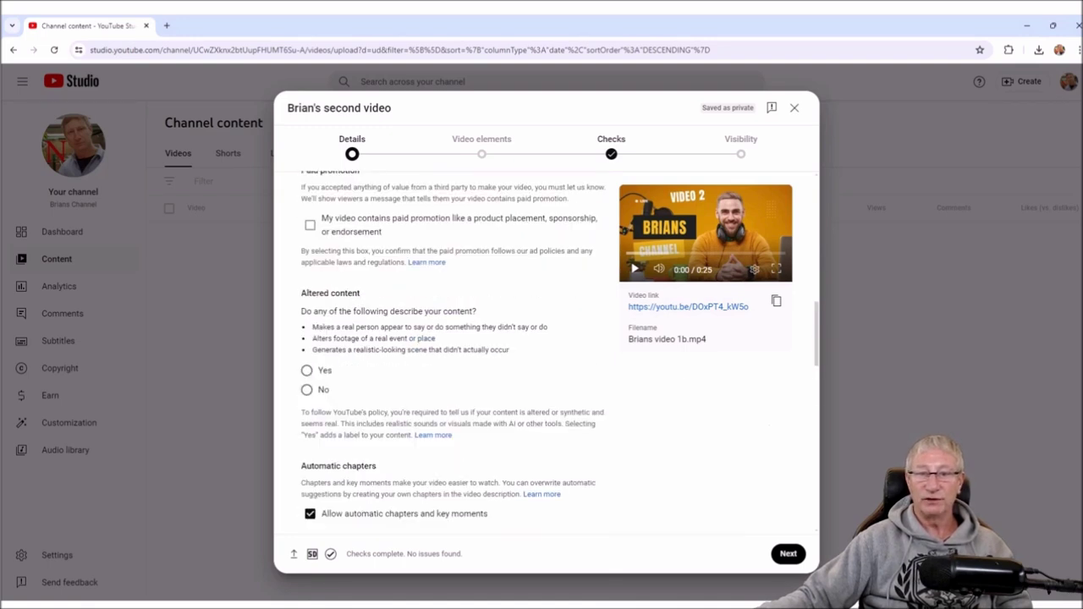
left_click(306, 389)
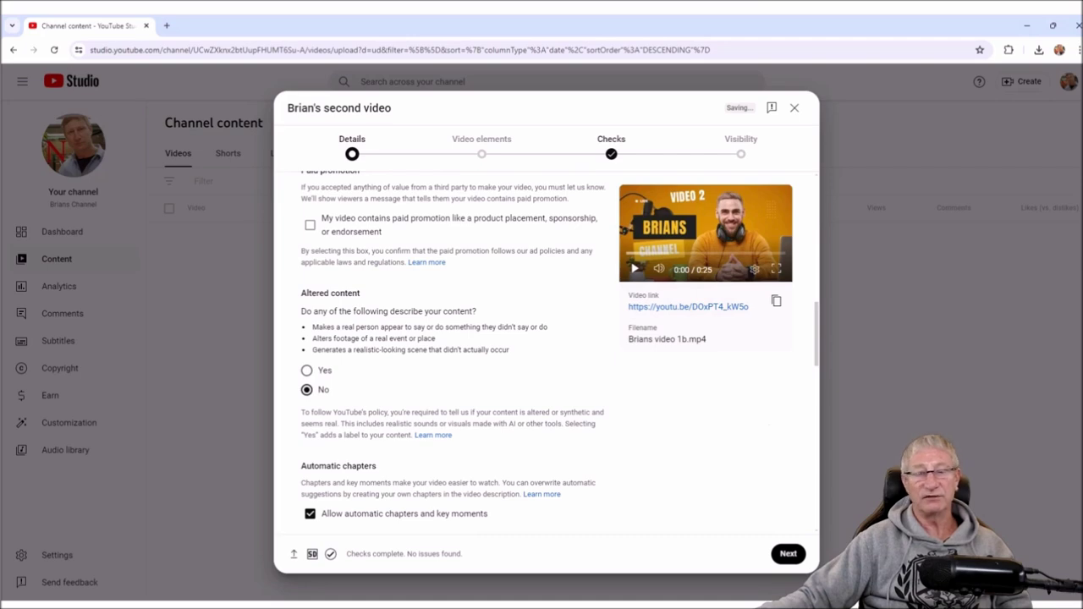
scroll(457, 355, "down", 2)
scroll(457, 355, "down", 2)
left_click(310, 286)
left_click(310, 363)
left_click(310, 441)
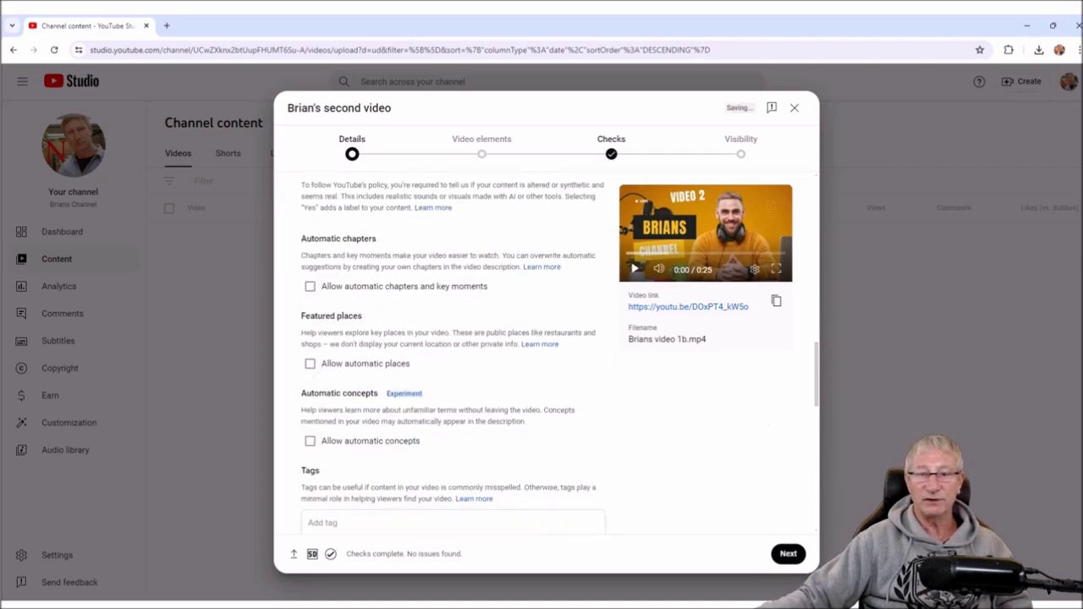
- Untick Publish to subscriptions feed and advance to the Video elements step
scroll(309, 441, "down", 8)
scroll(457, 356, "down", 2)
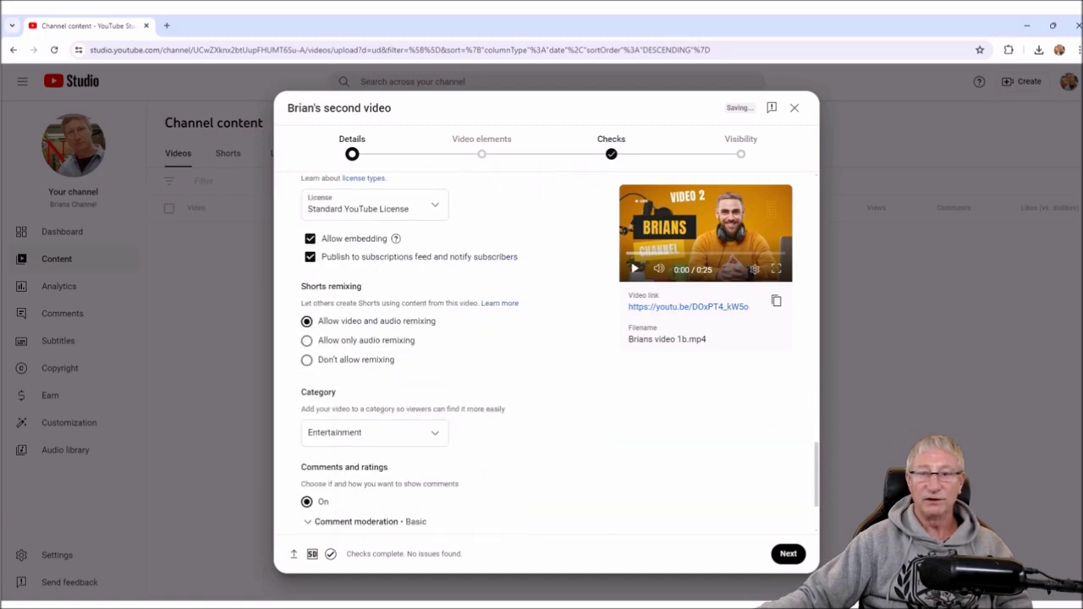
left_click(310, 256)
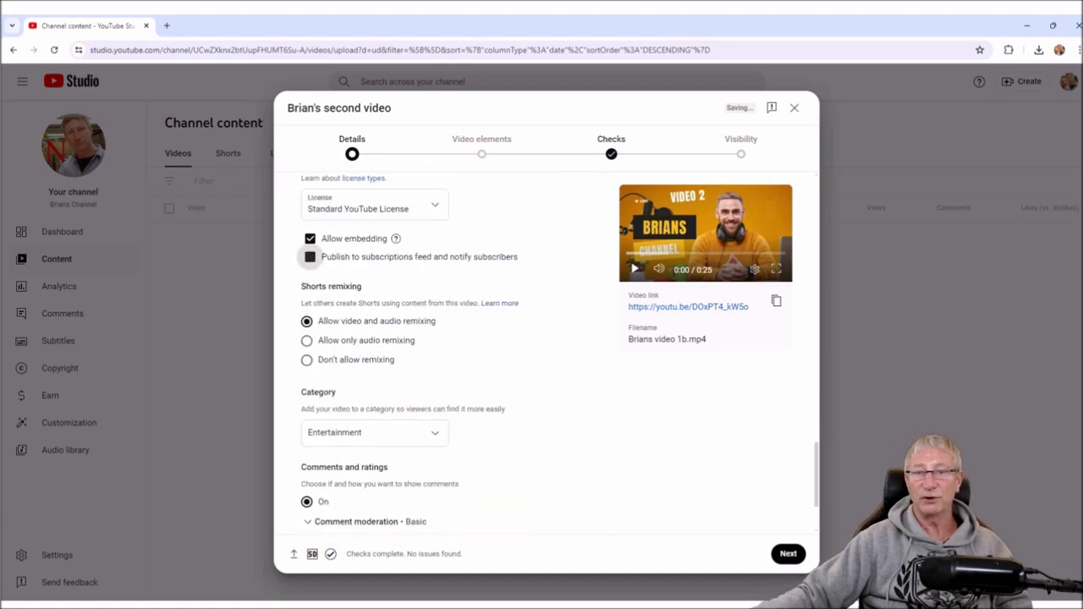
scroll(457, 355, "down", 3)
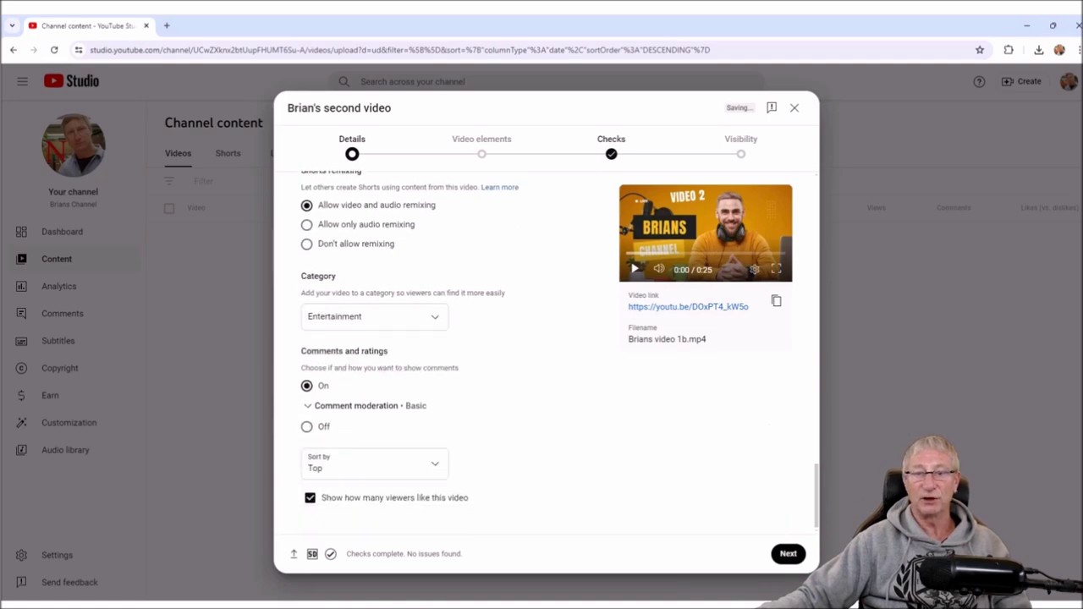
scroll(457, 356, "up", 10)
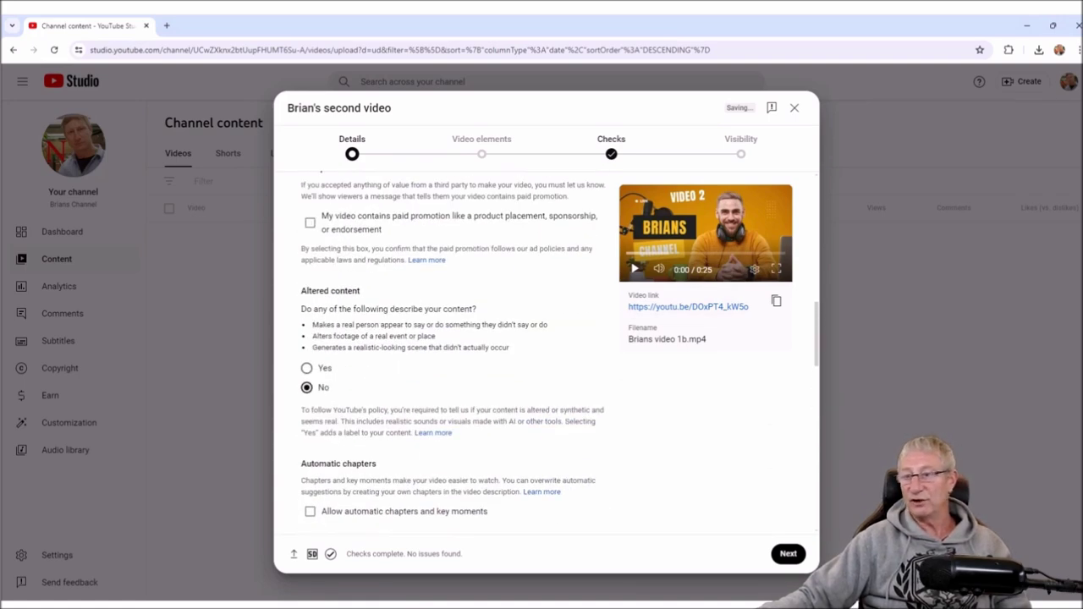
left_click(788, 553)
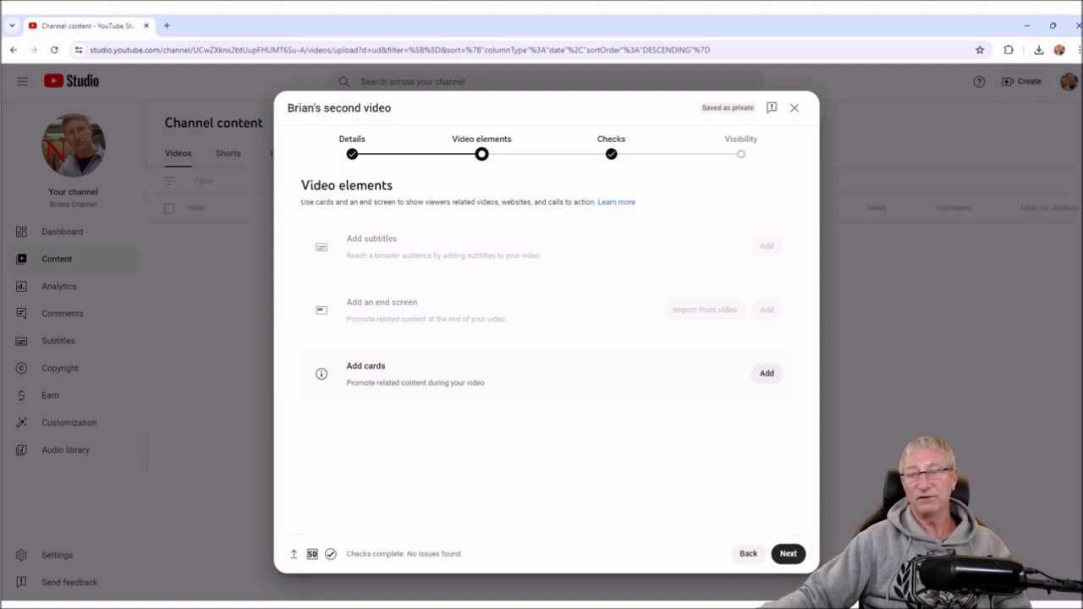
- Pass the copyright checks with no issues, then publish the second video as Public rather than Unlisted
left_click(788, 554)
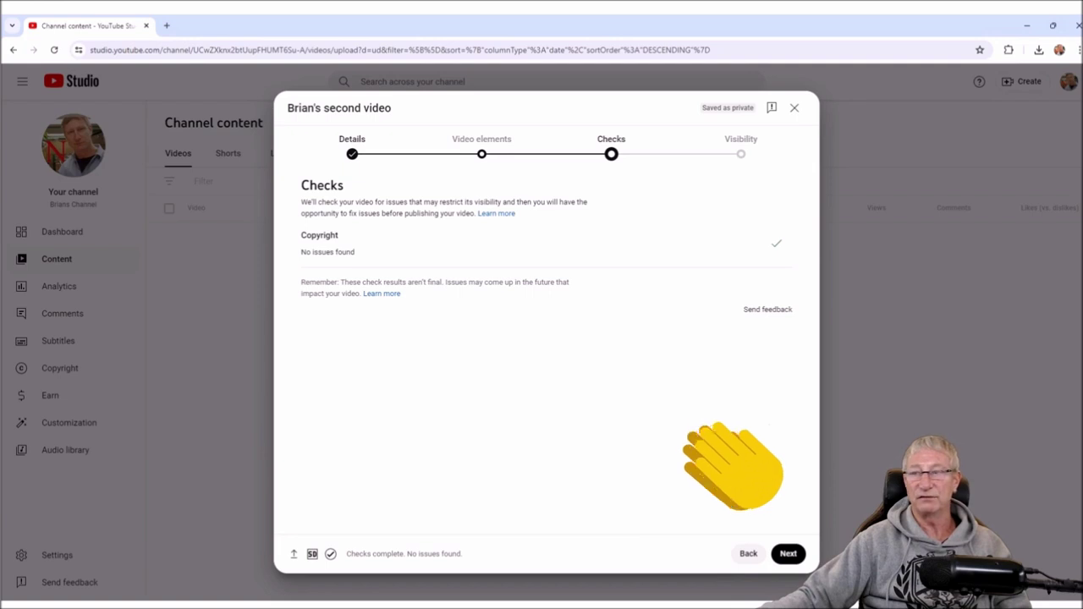
left_click_drag(338, 235, 314, 252)
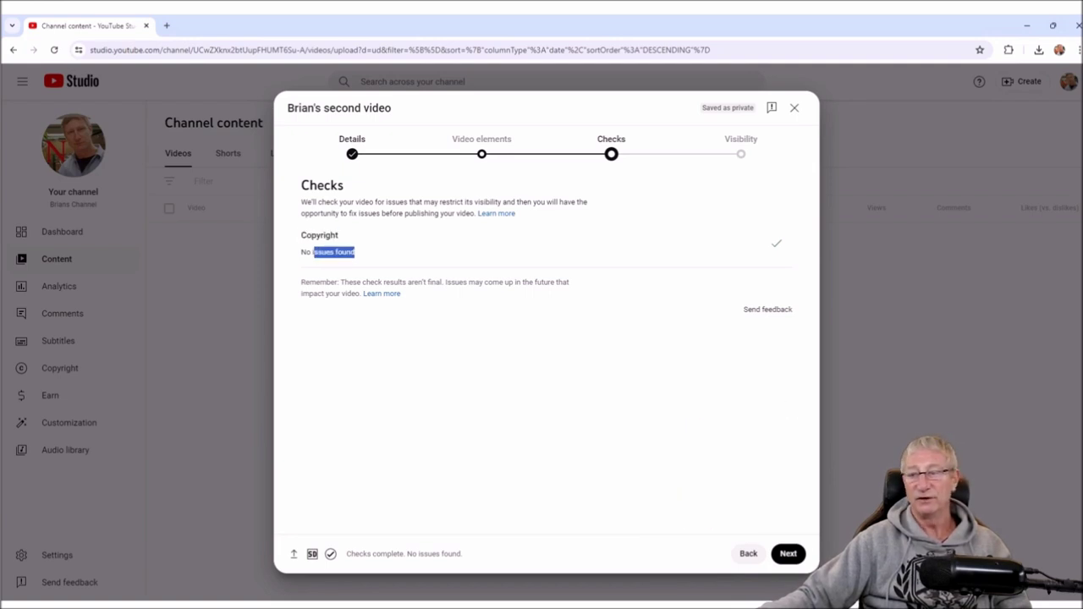
left_click(788, 554)
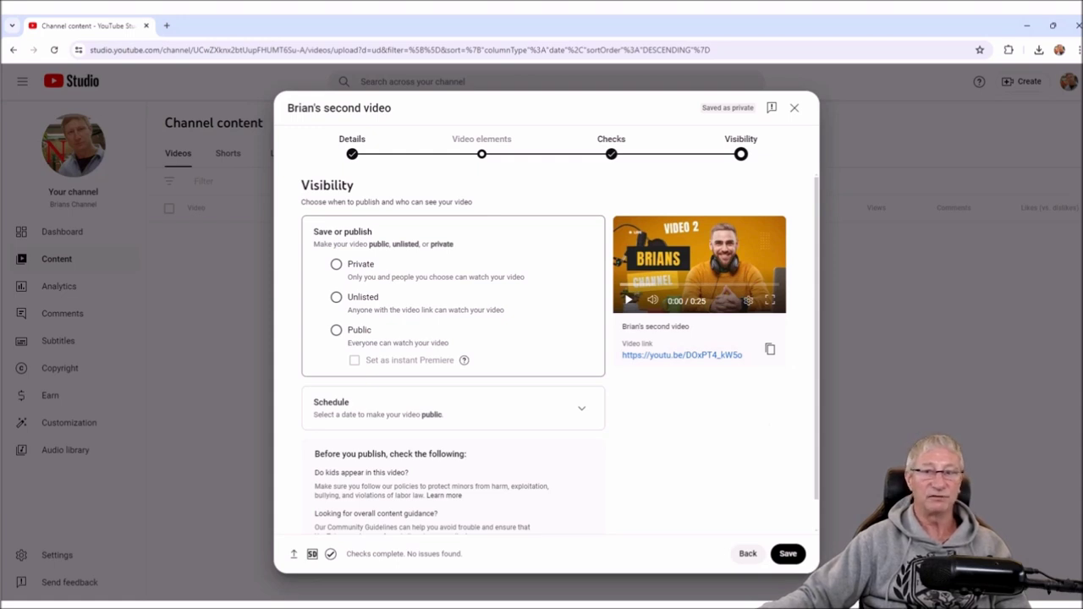
left_click(336, 297)
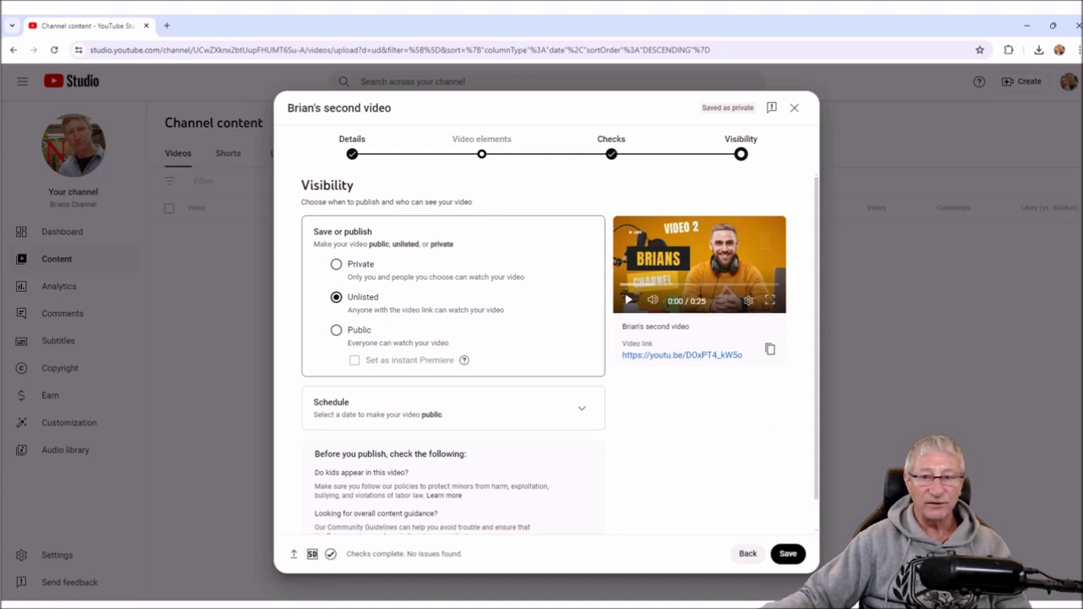
left_click(336, 330)
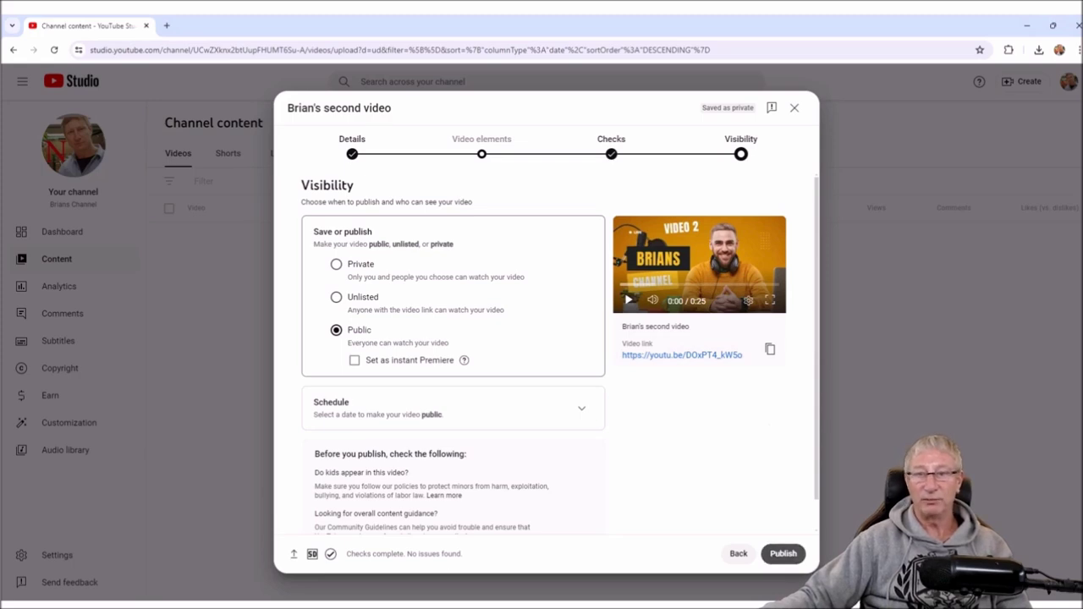
left_click(782, 554)
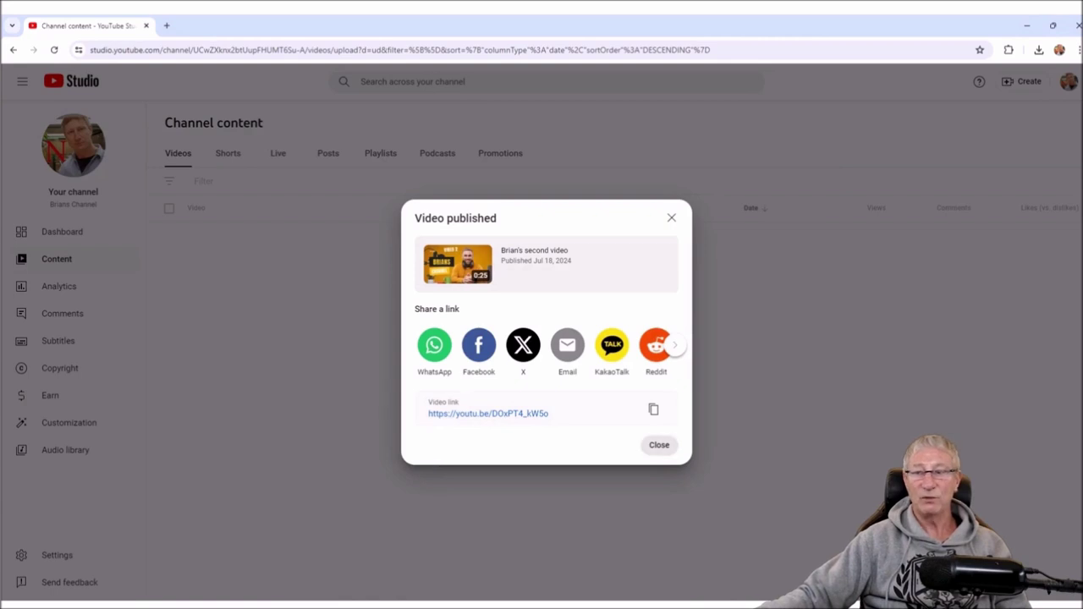
- Close the Video published dialog and go to Your channel from the account menu
left_click(659, 444)
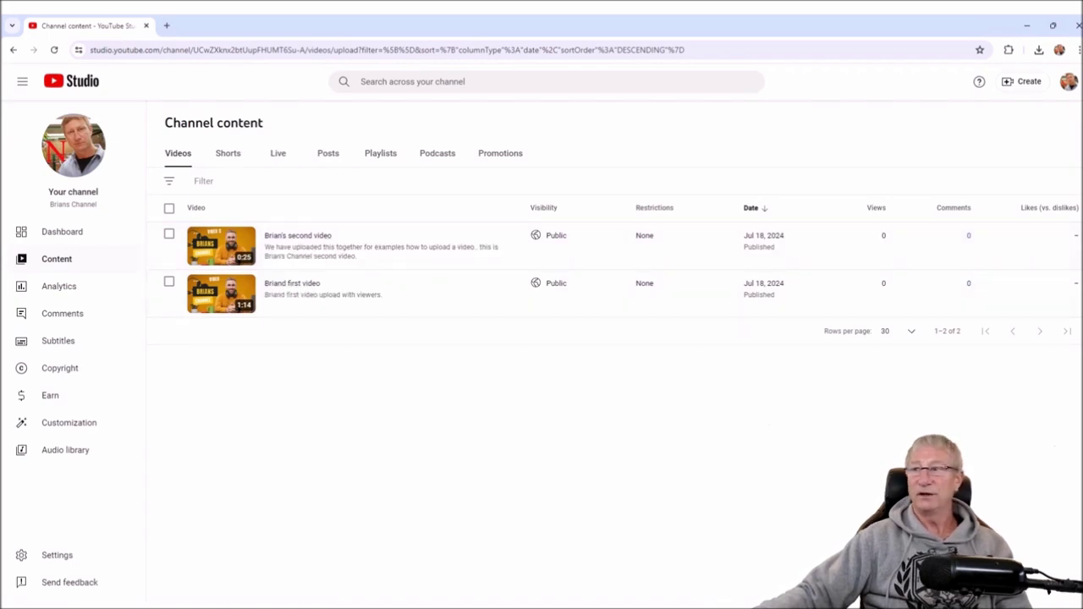
left_click(1068, 81)
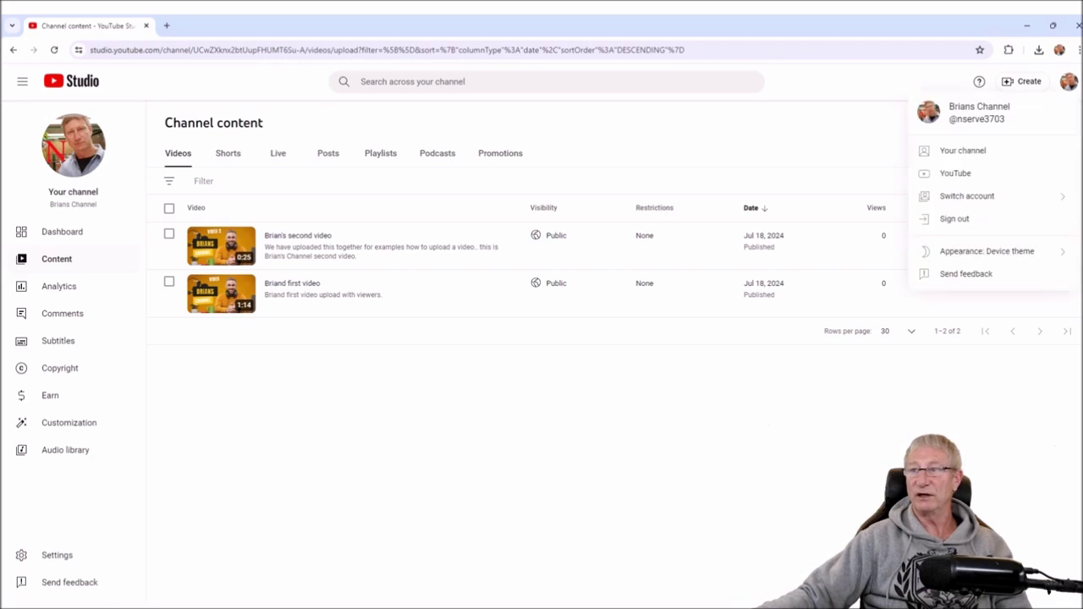
left_click(963, 151)
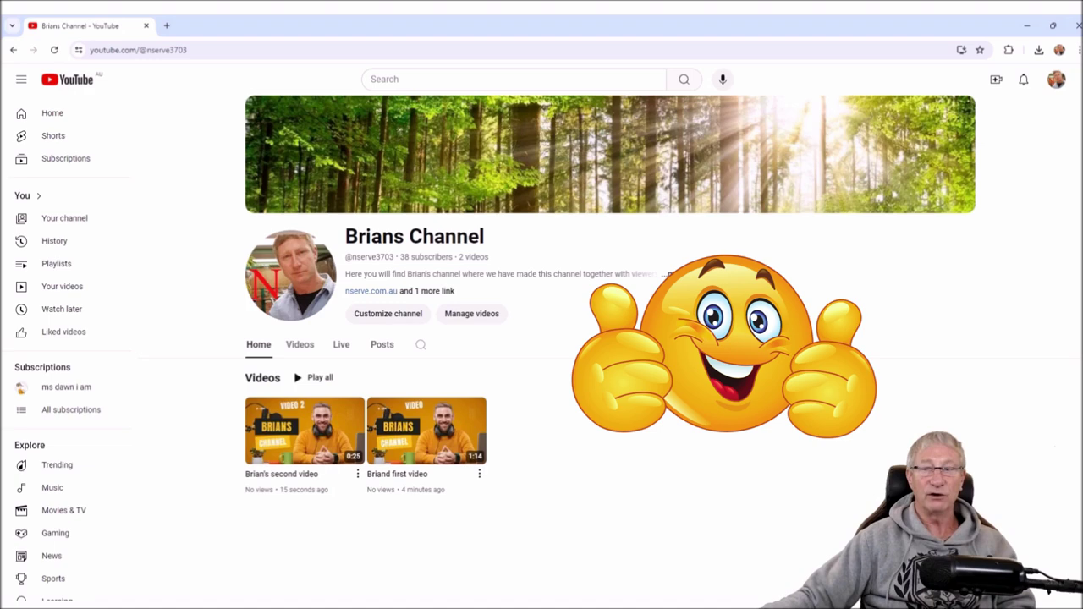
- Start a new upload through the Create menu's Upload video option
mouse_move(895, 196)
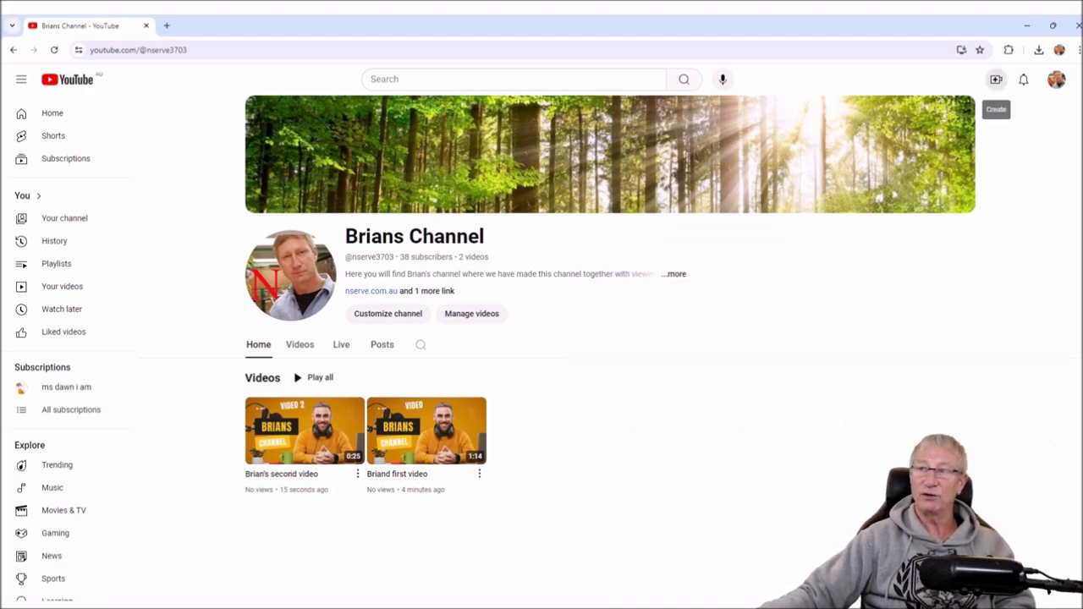
left_click(996, 78)
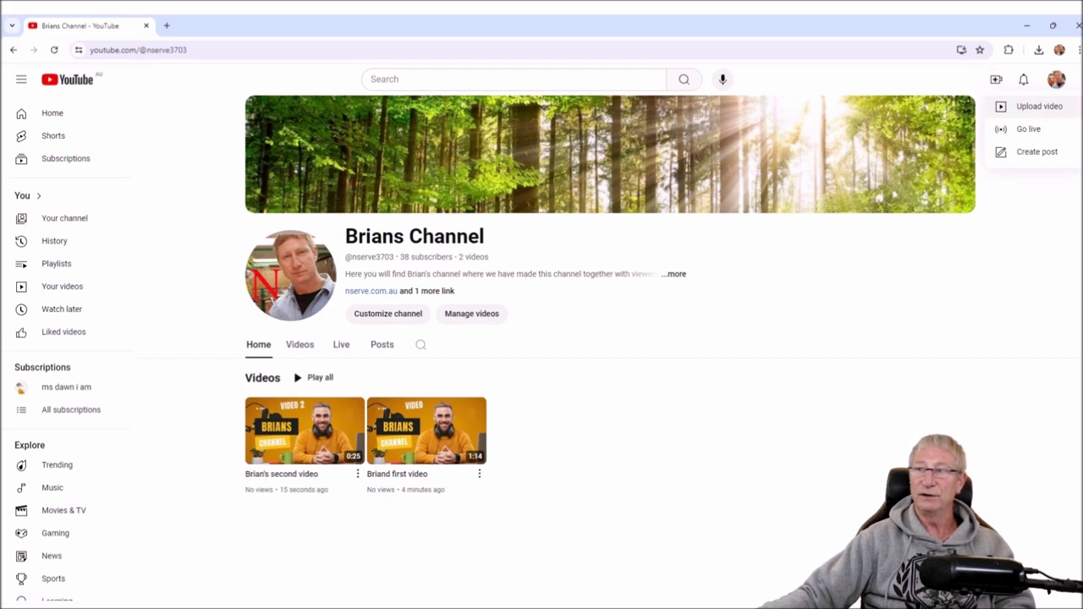
left_click(1034, 106)
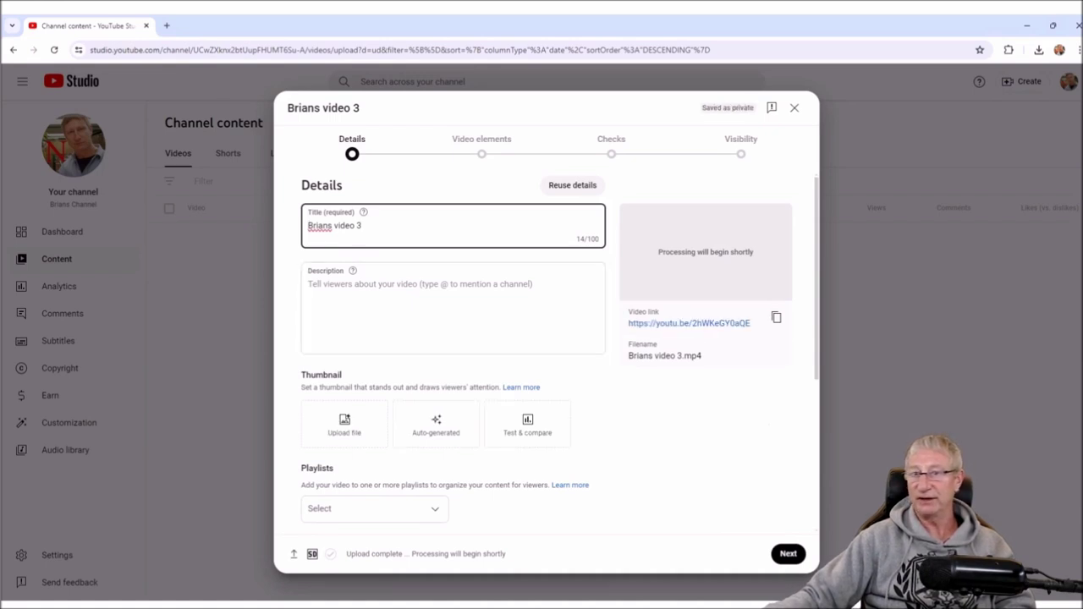
- Title it Brian's video 3 and describe it as an example upload, adding 'Please subscribe to this channel.'
type("'")
left_click(423, 305)
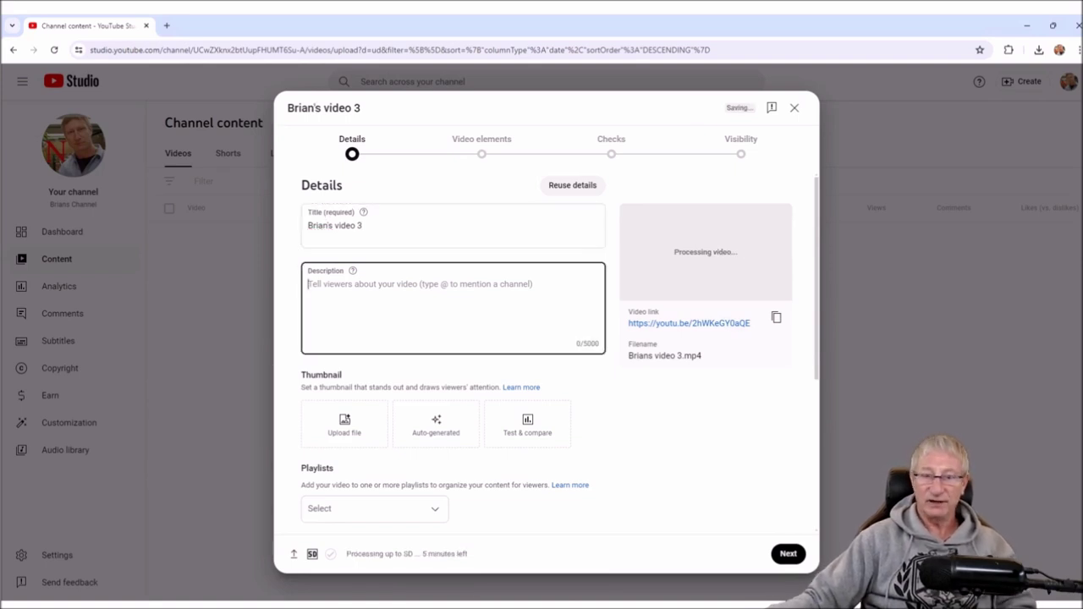
type("This is Brians Video 3 we hav")
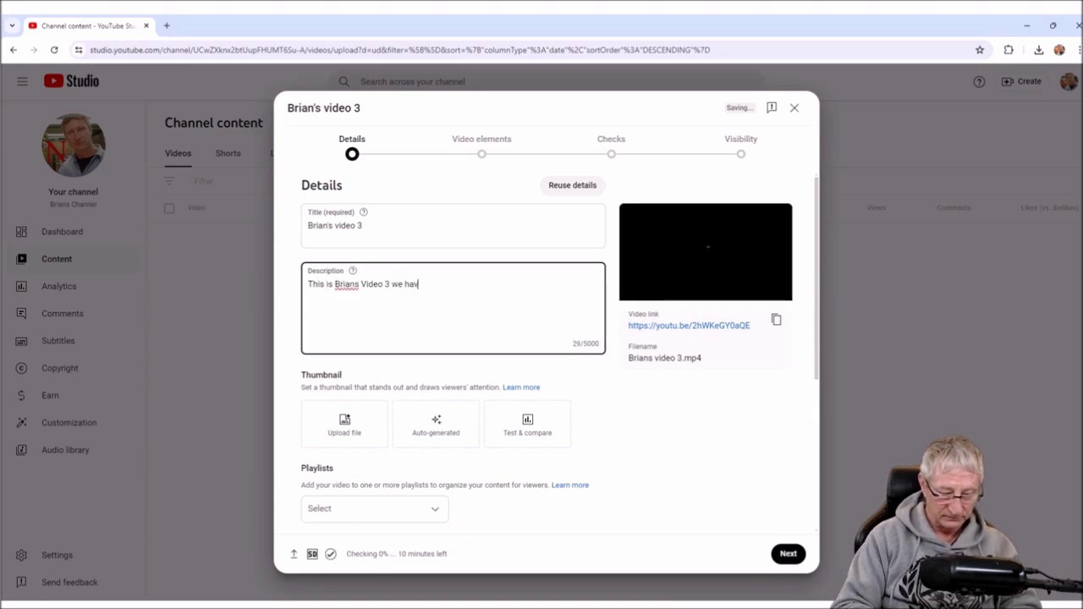
type("e uploaded together for an example how to upload videos to you tube.")
key("Return")
key("Return")
type("Please subscribe to this channel.")
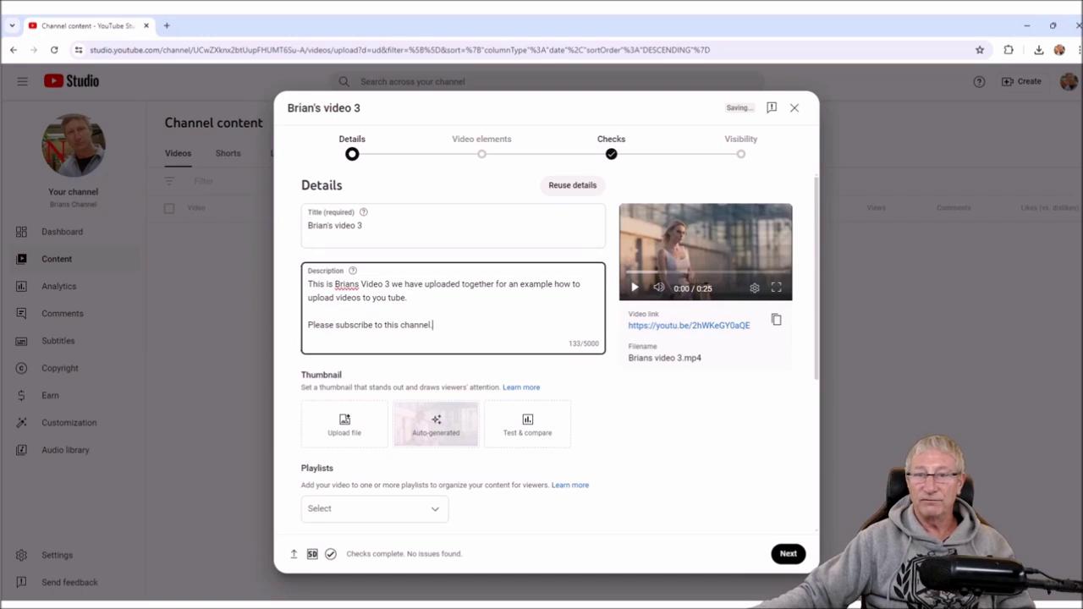
- Correct 'Brians' to 'Brian's' in the description and upload the VIDEO 3 custom thumbnail
left_click(359, 284)
type("'")
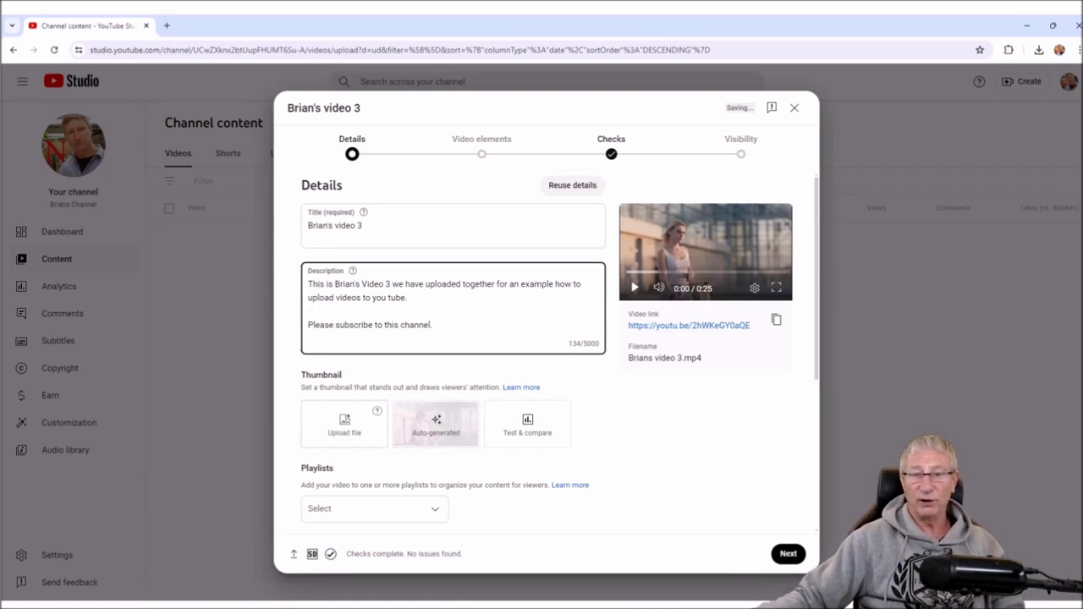
left_click(345, 422)
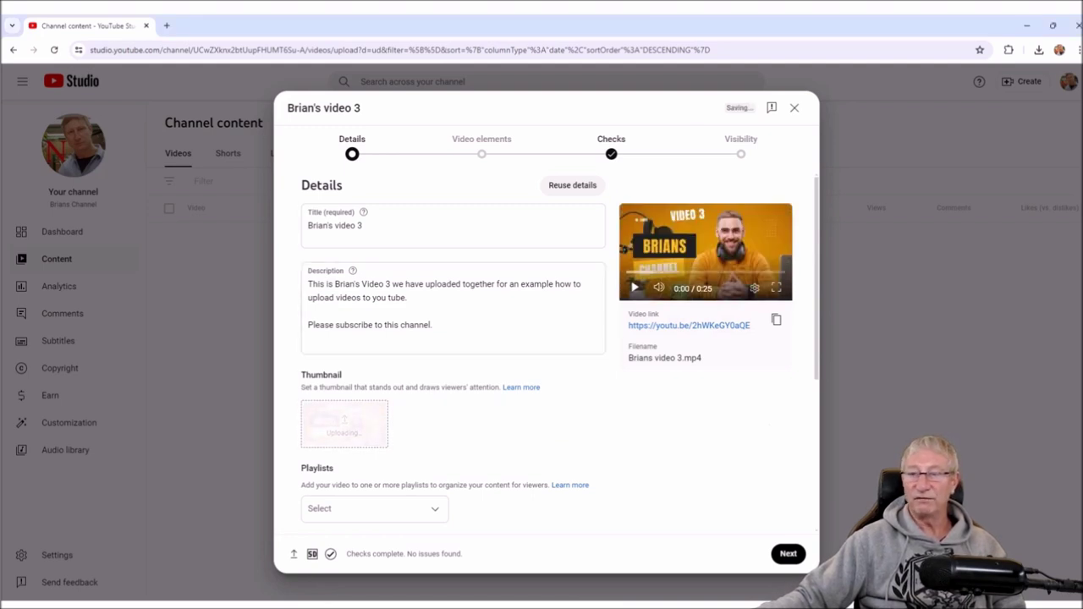
- Under Show more, untick Publish to subscriptions feed, Allow automatic concepts and Allow automatic places
scroll(546, 351, "down", 5)
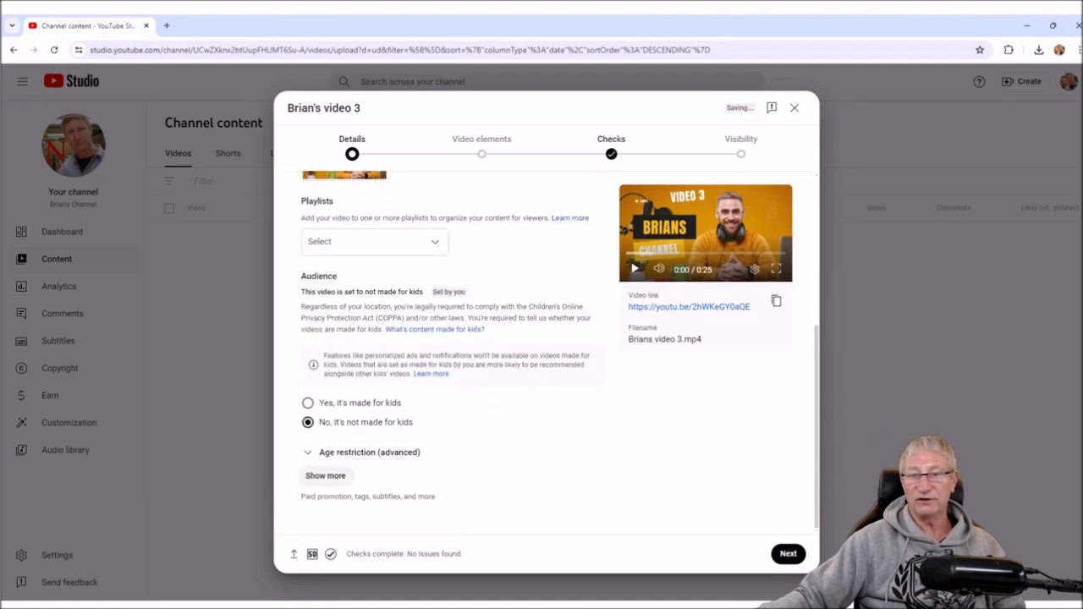
left_click(325, 476)
scroll(545, 351, "down", 3)
scroll(546, 351, "down", 3)
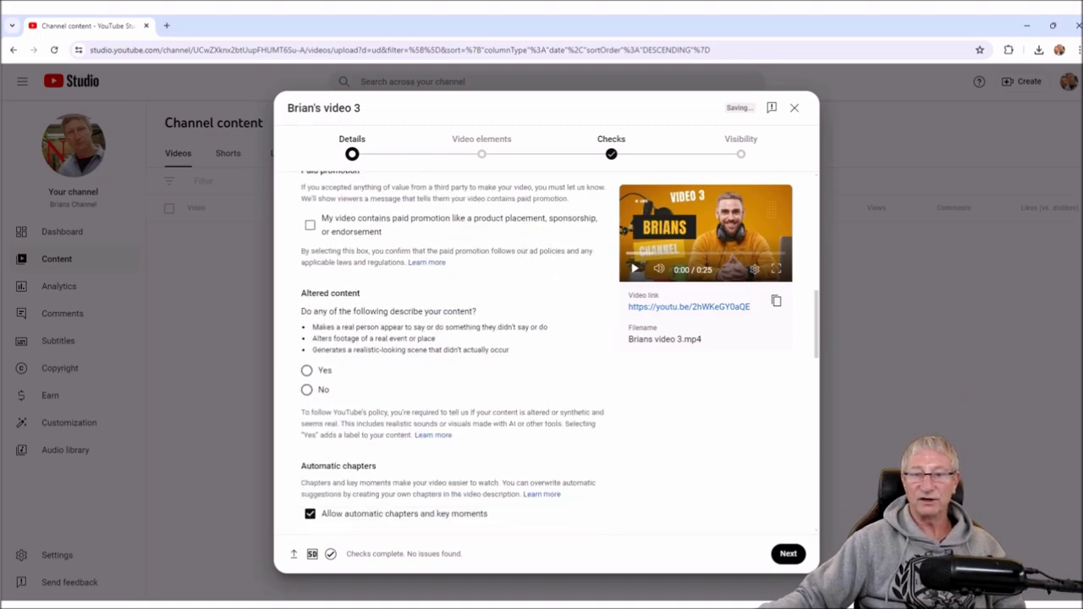
scroll(546, 351, "down", 5)
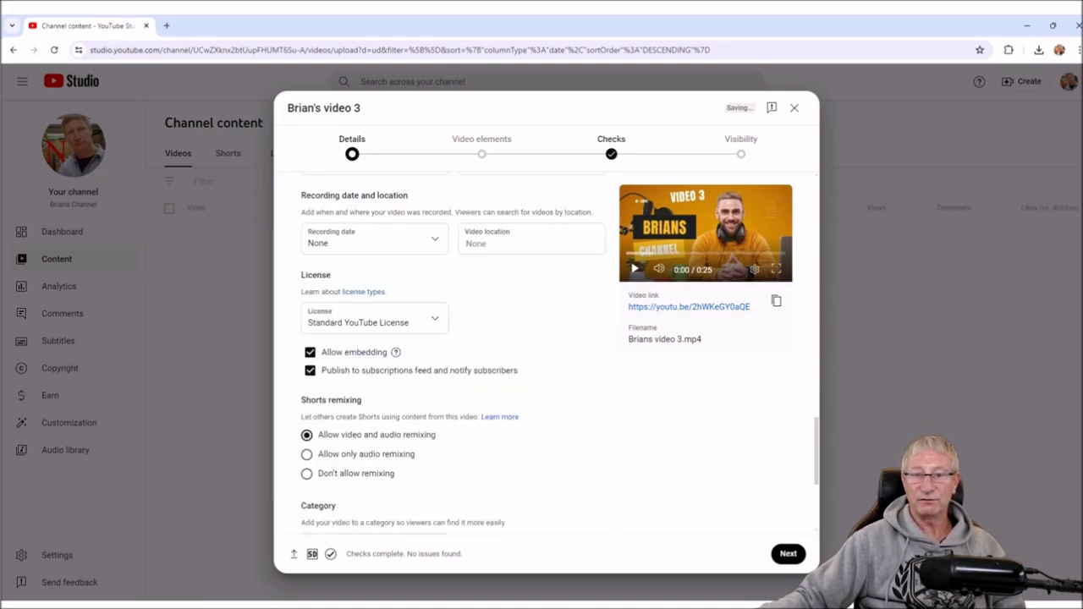
left_click(310, 370)
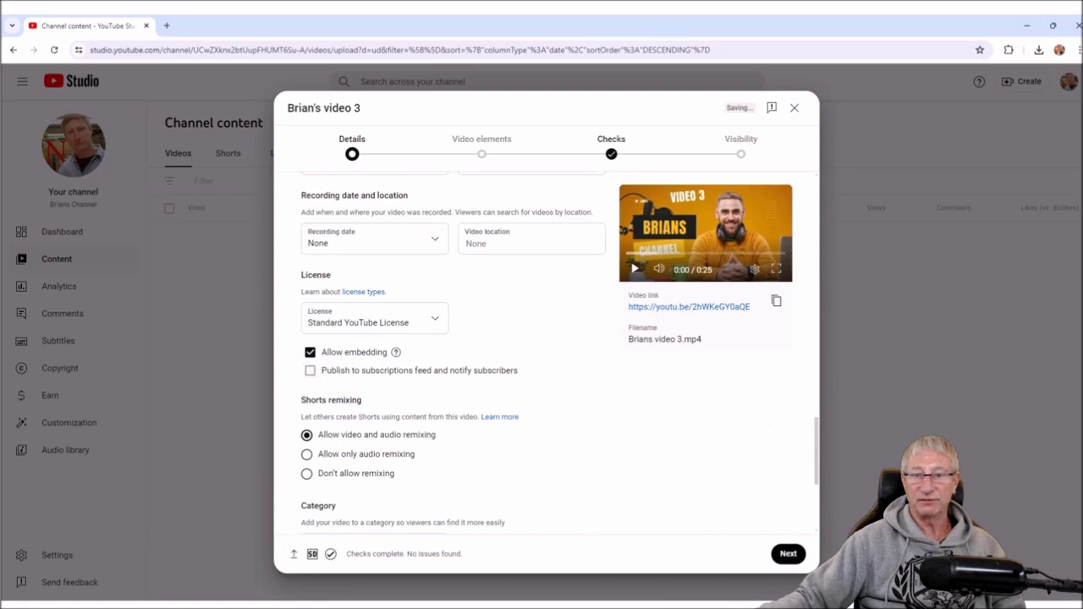
scroll(546, 351, "down", 3)
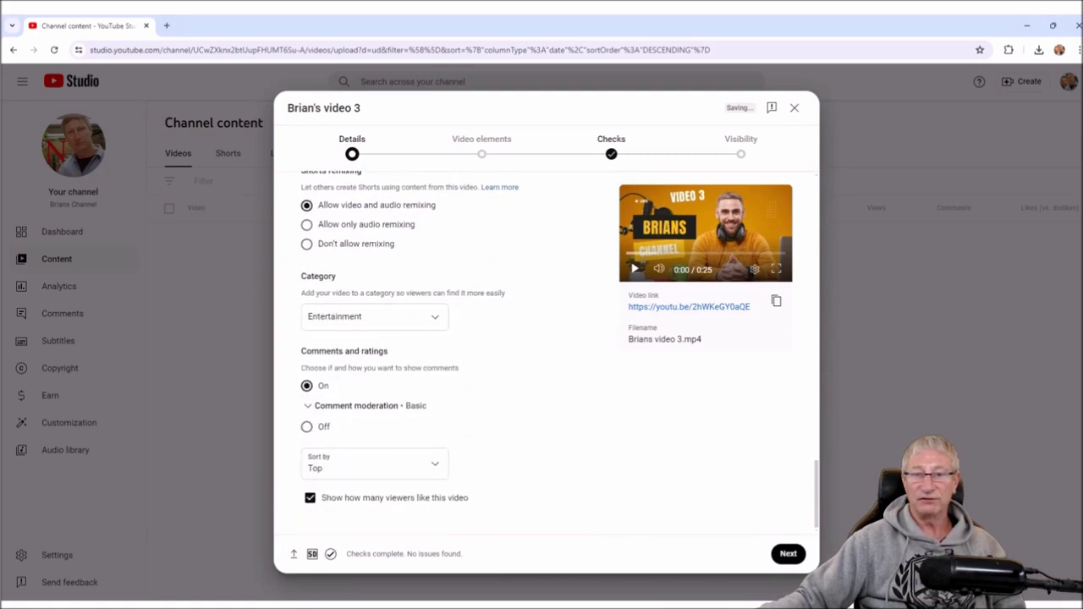
scroll(545, 352, "up", 5)
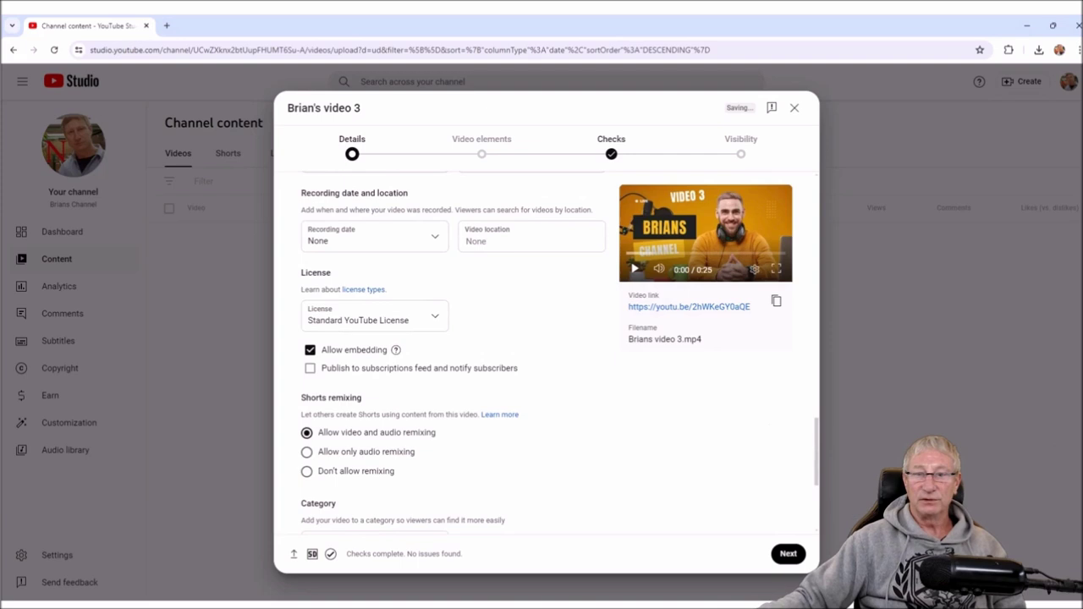
scroll(373, 431, "up", 3)
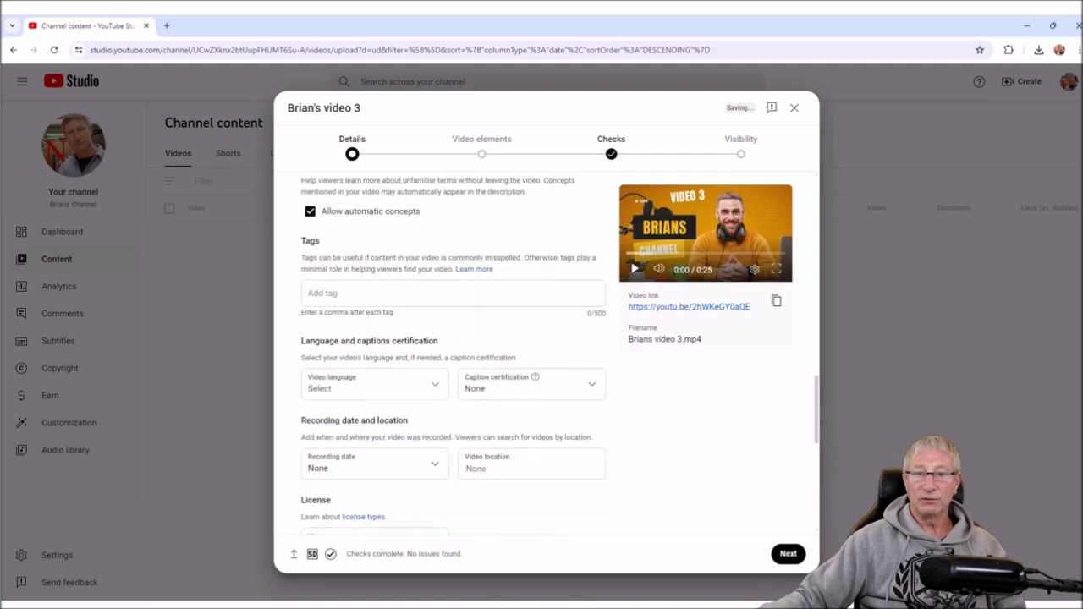
scroll(453, 356, "up", 2)
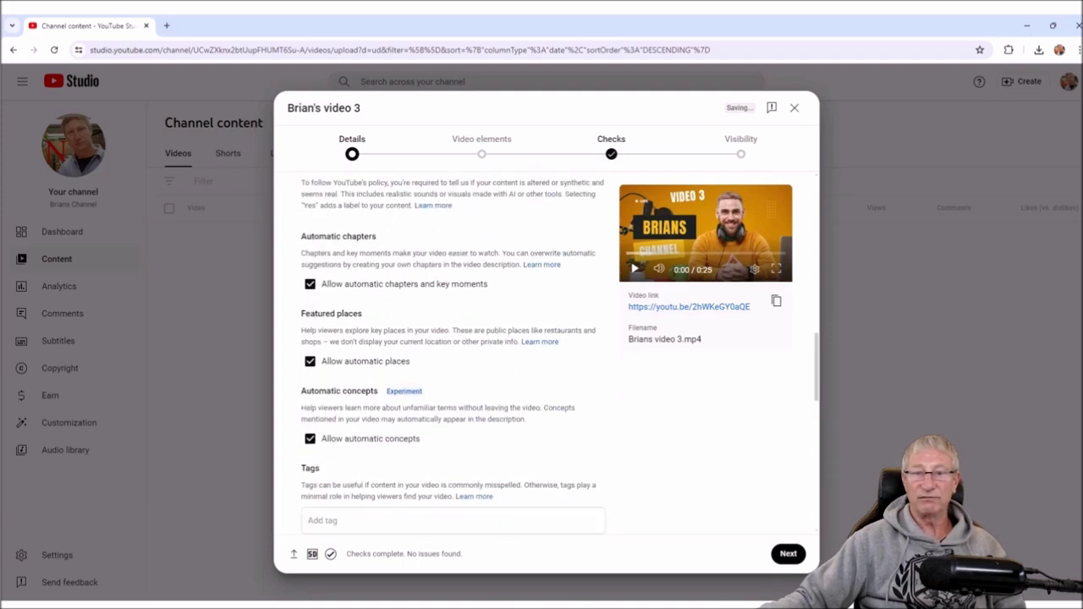
left_click(309, 439)
left_click(309, 361)
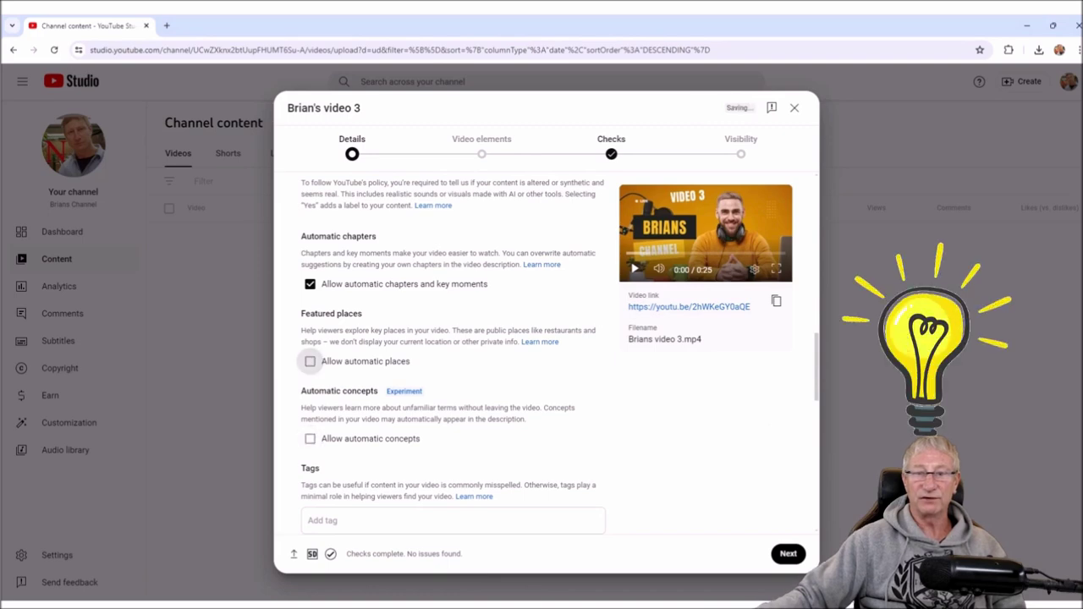
scroll(453, 356, "up", 6)
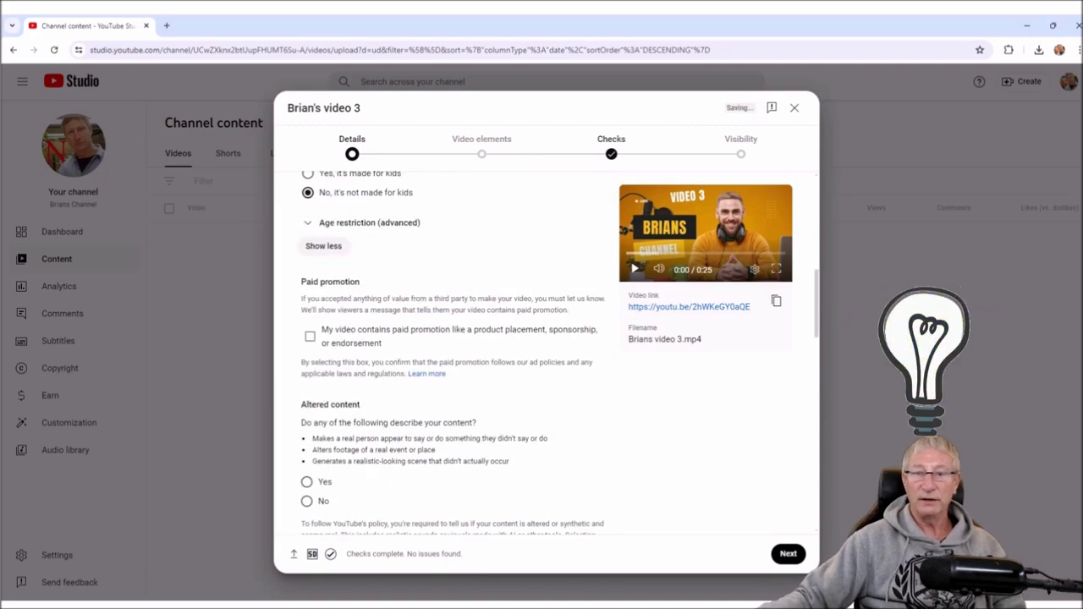
scroll(453, 355, "up", 4)
scroll(453, 355, "up", 5)
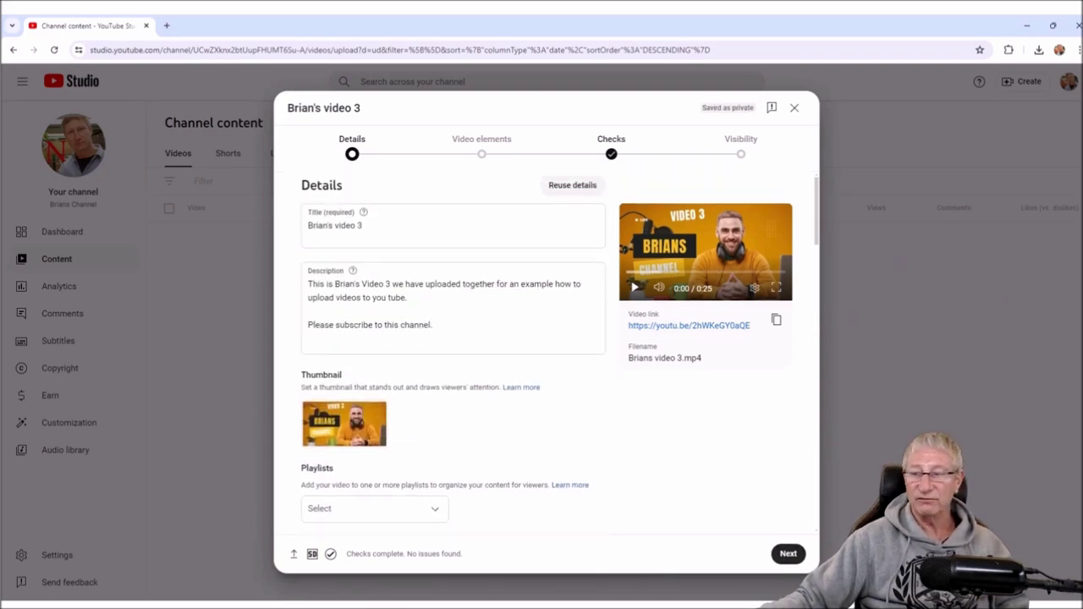
- Advance through Video elements and the copyright checks to the Visibility step
left_click(788, 553)
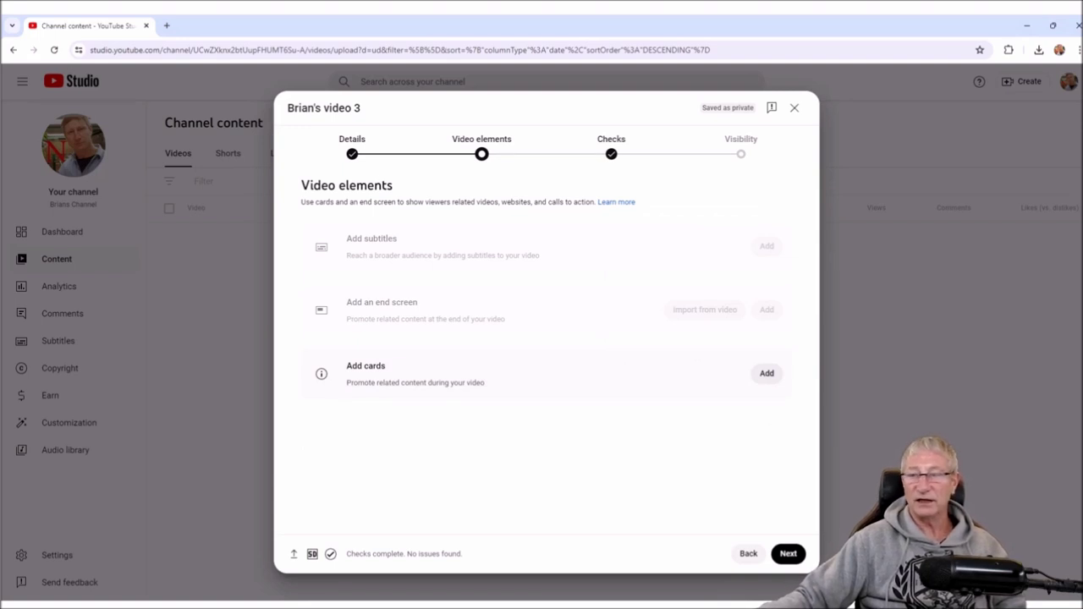
left_click(788, 554)
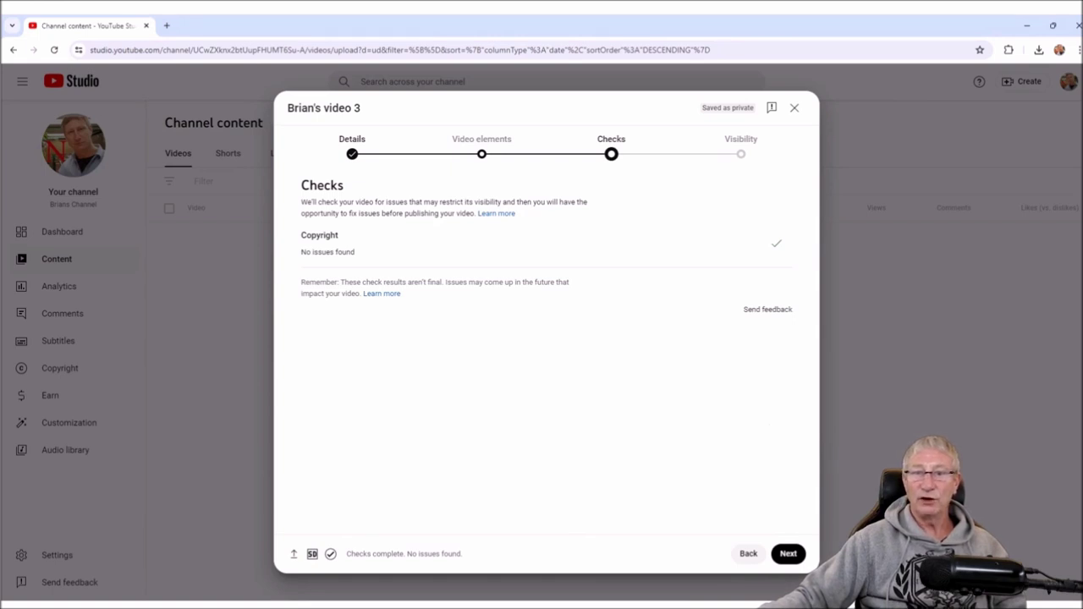
left_click_drag(300, 230, 355, 254)
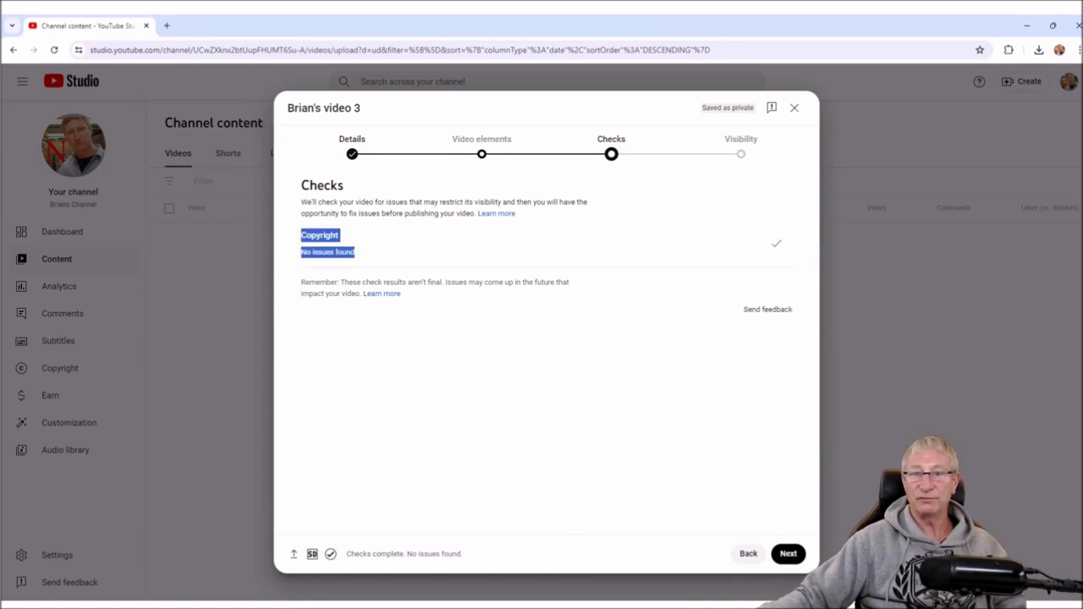
left_click(788, 553)
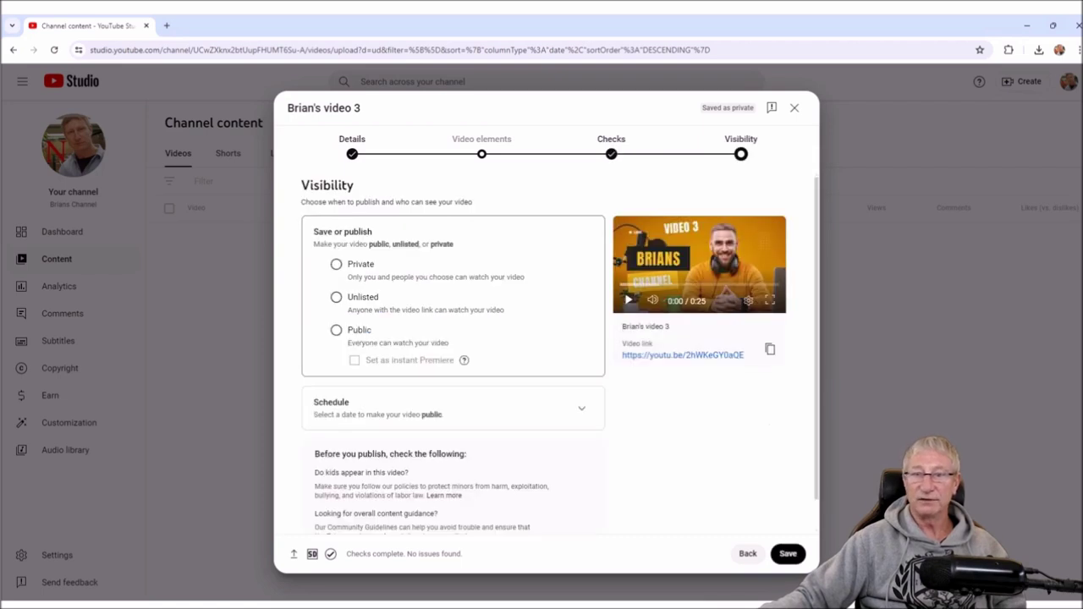
- Compare Private, Unlisted, Public and Schedule, then settle on Public for Brian's video 3
left_click(336, 264)
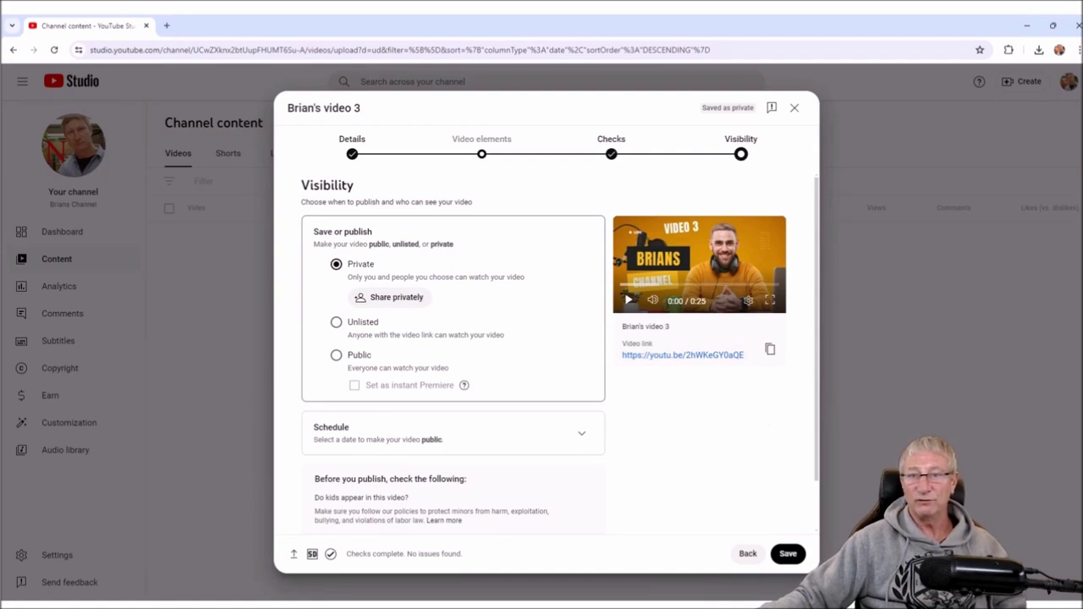
left_click(336, 322)
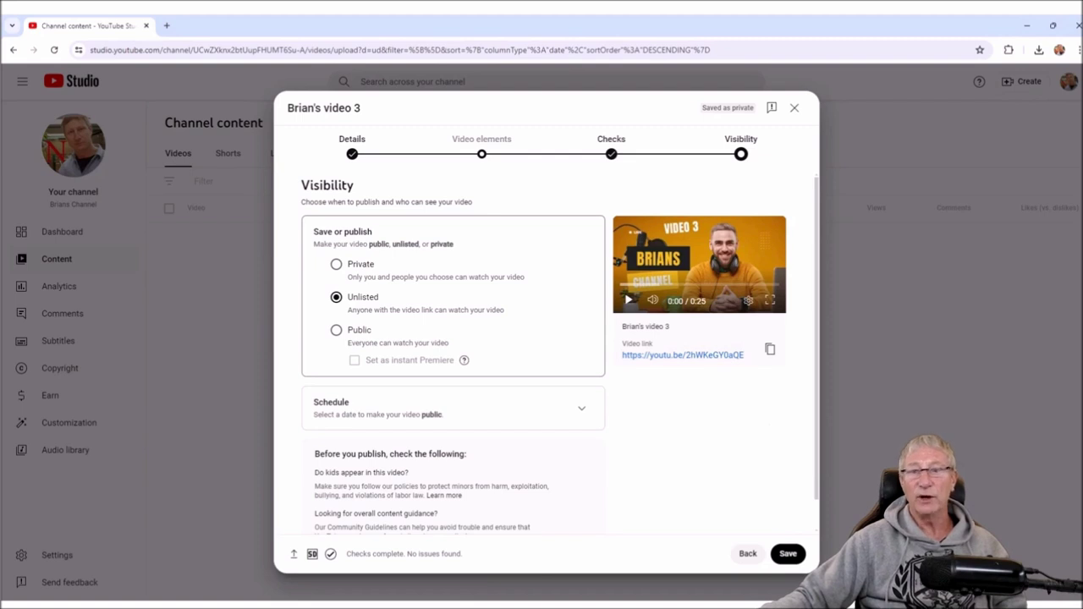
left_click(336, 330)
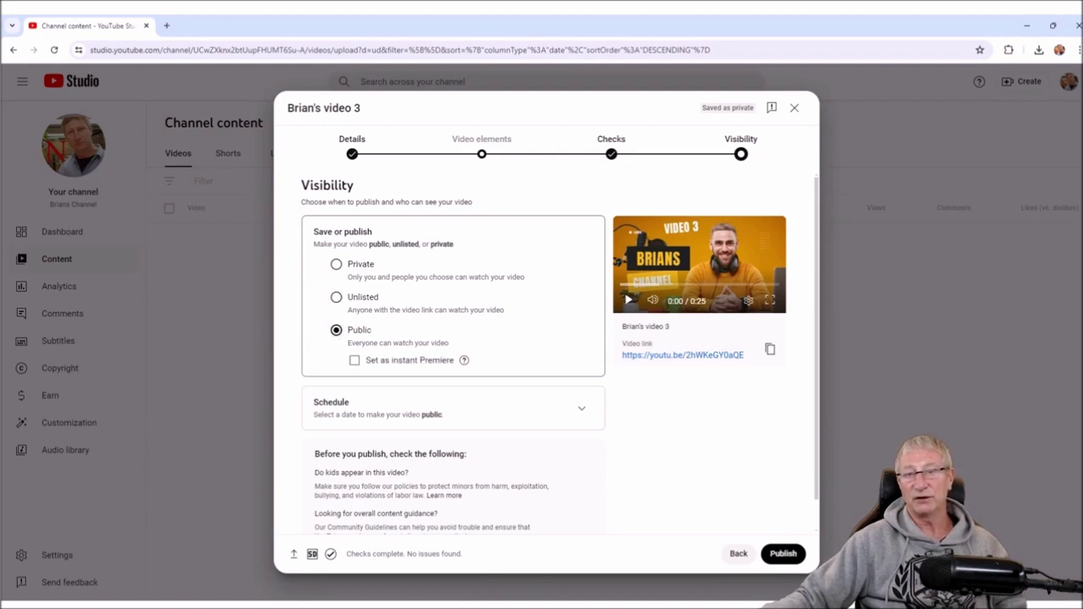
left_click(582, 408)
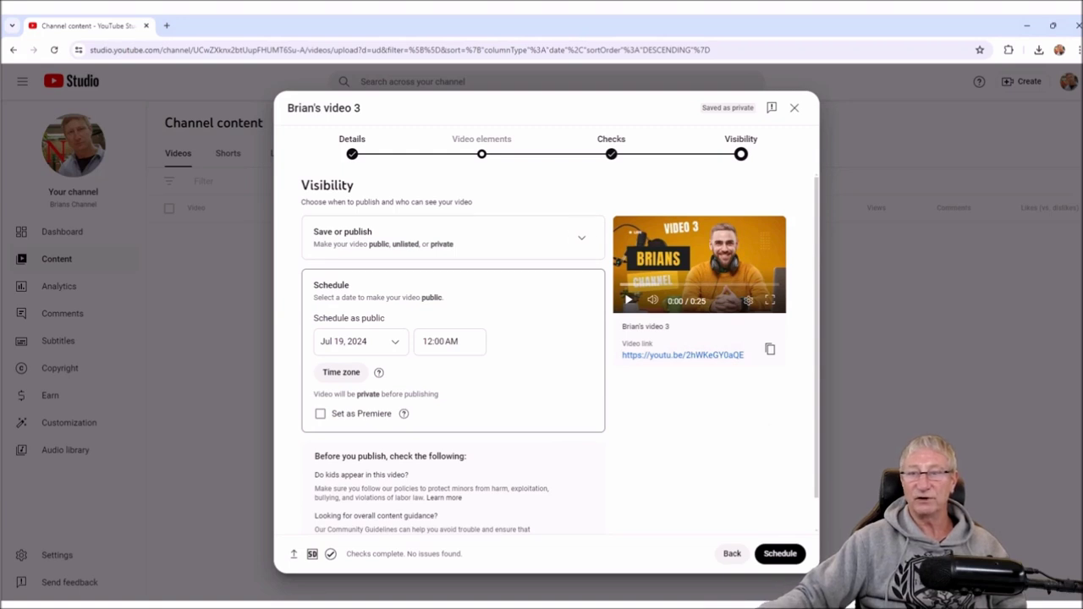
left_click(582, 238)
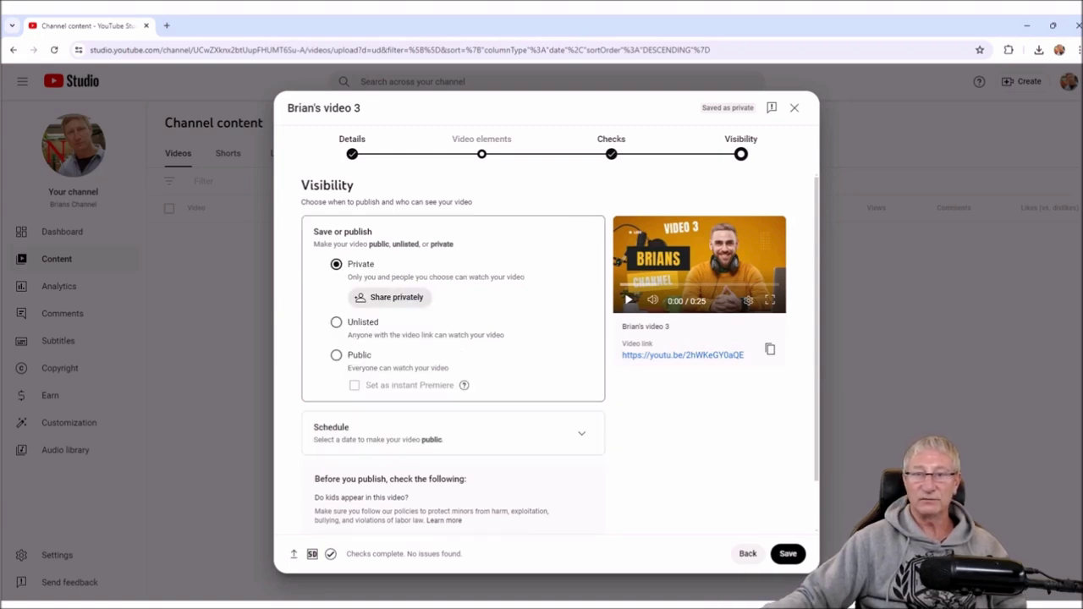
left_click(336, 354)
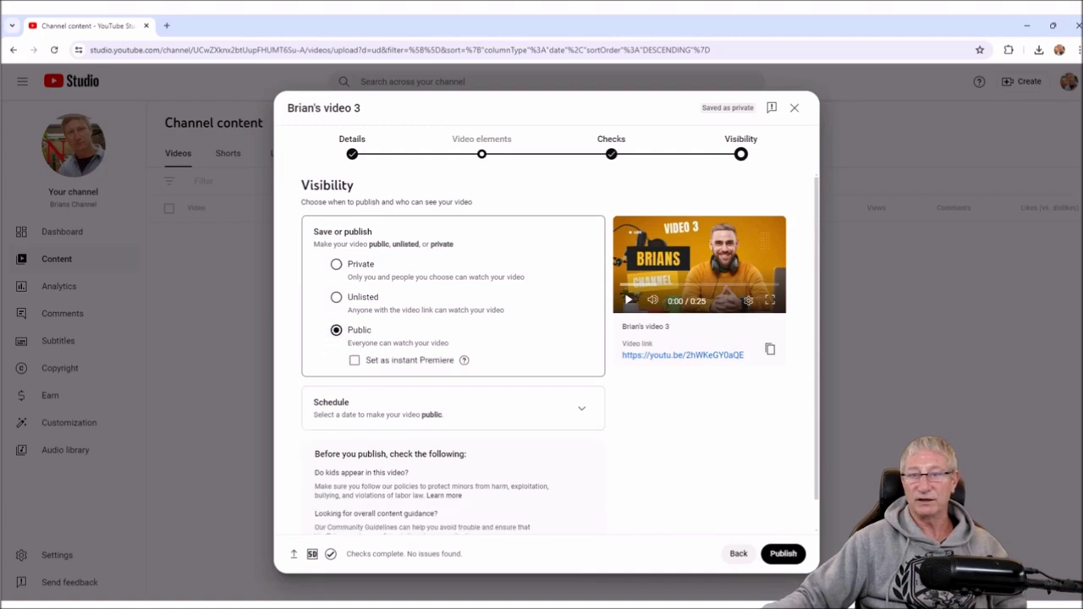
scroll(560, 352, "down", 1)
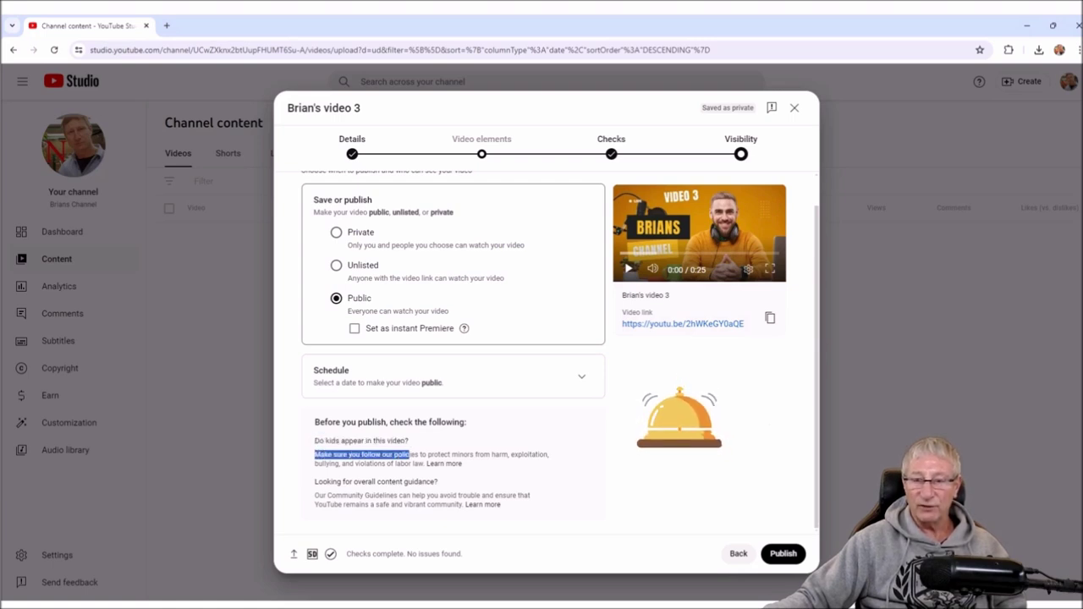
left_click_drag(522, 455, 462, 464)
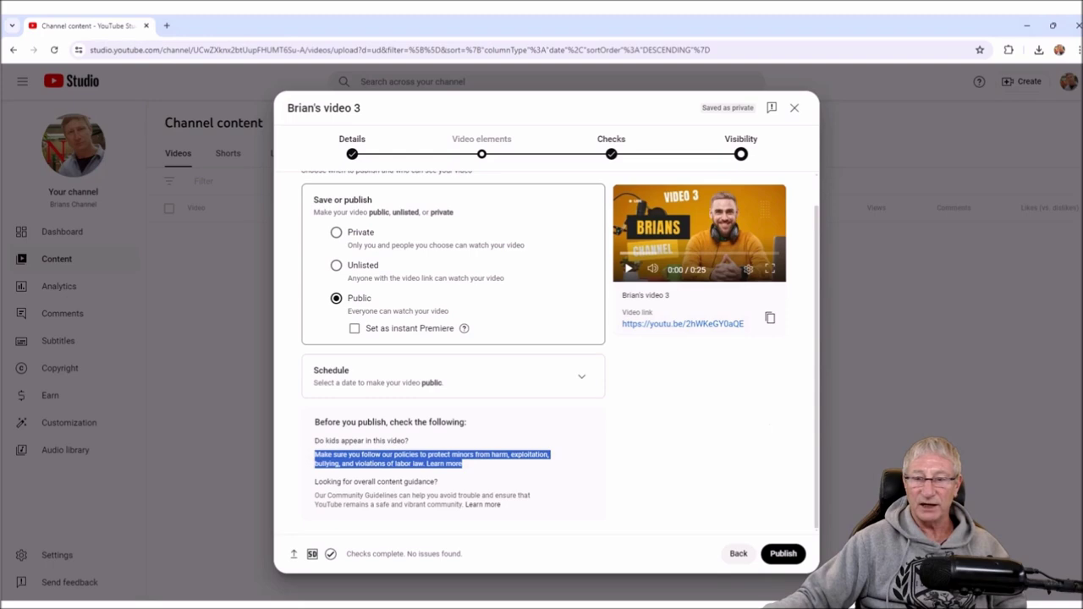
left_click_drag(315, 482, 358, 482)
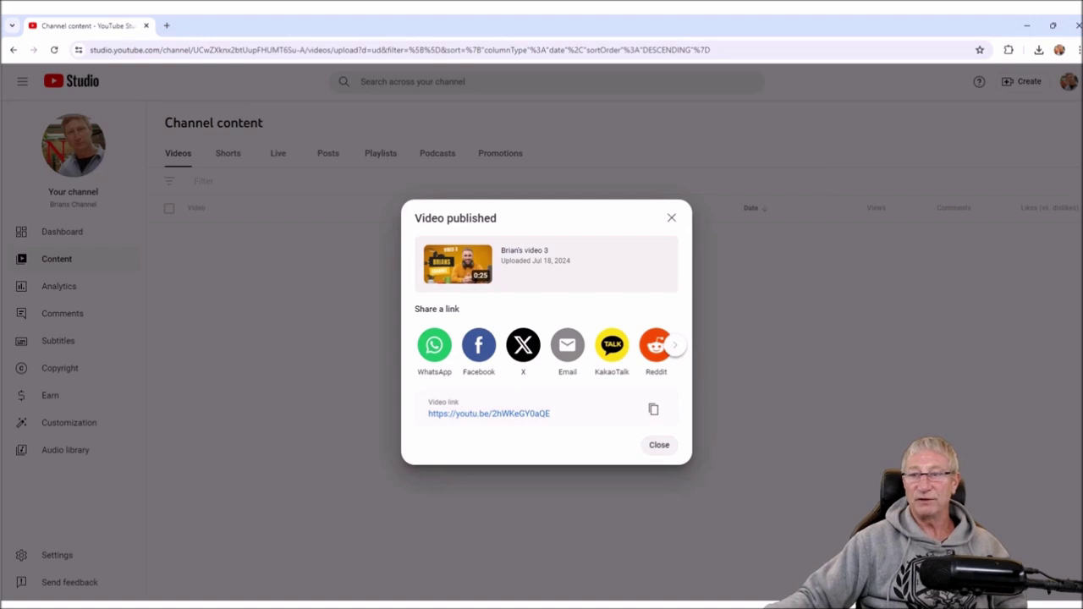
- Close the Video published dialog and open Your channel from the account menu
left_click(659, 445)
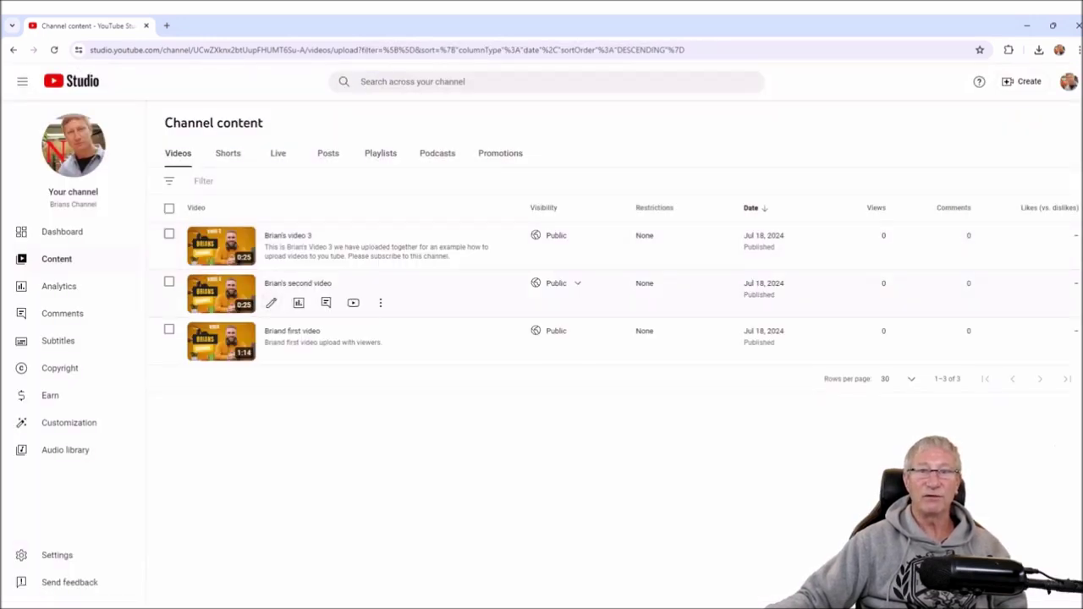
left_click(1069, 81)
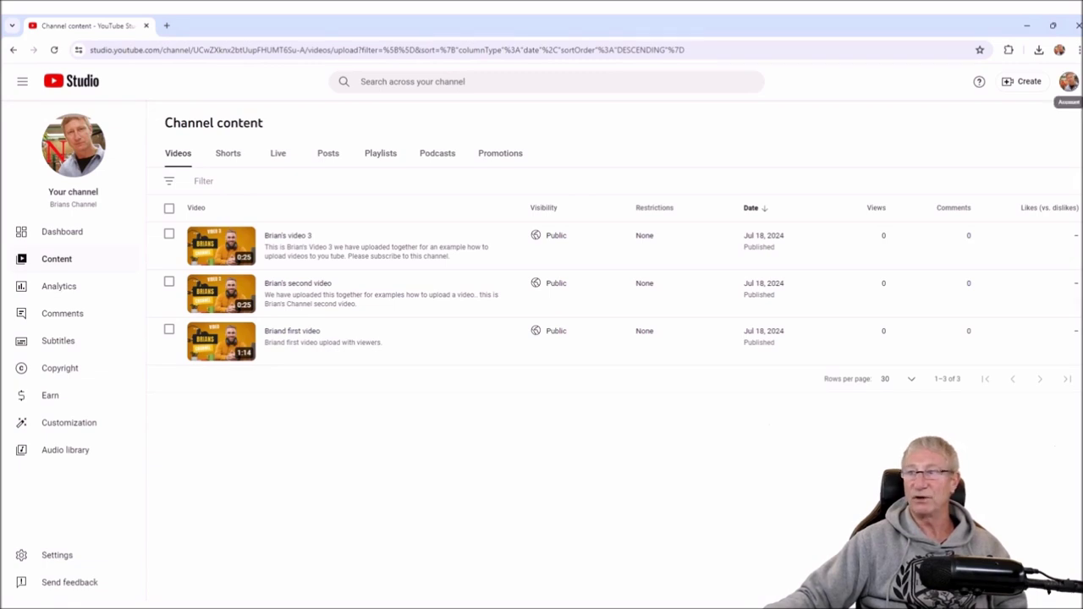
left_click(963, 151)
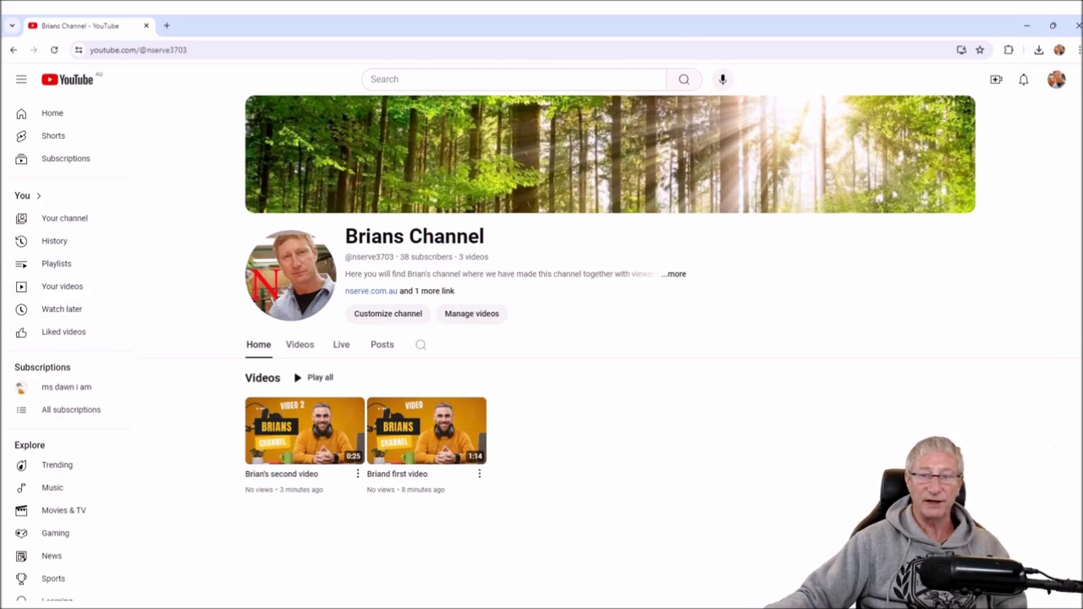
- Reload Brians Channel, then switch from Home to the Videos tab listing all three uploads
left_click(53, 50)
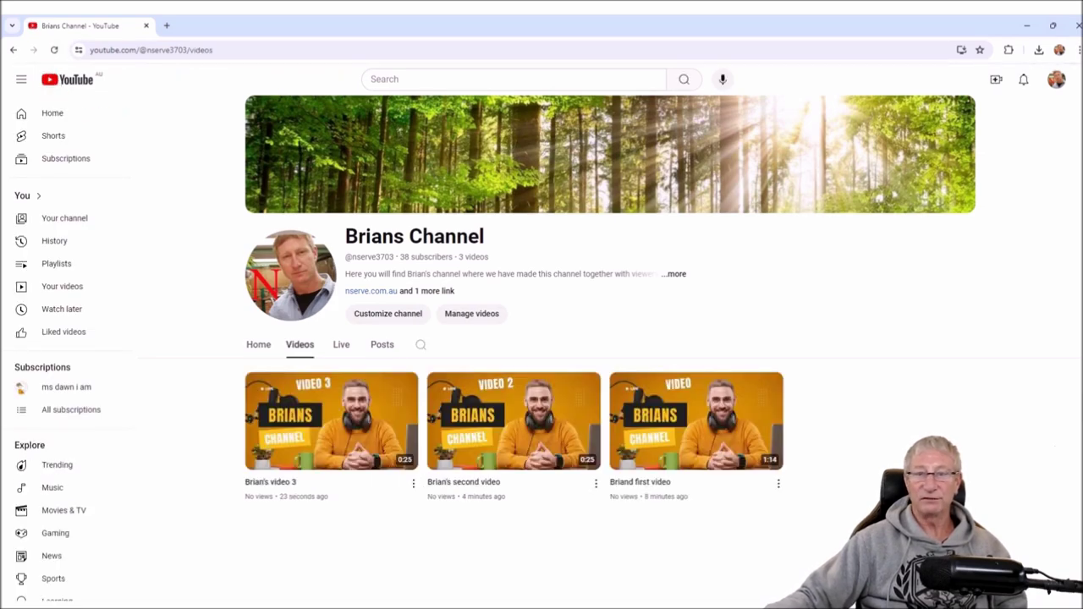
left_click(258, 345)
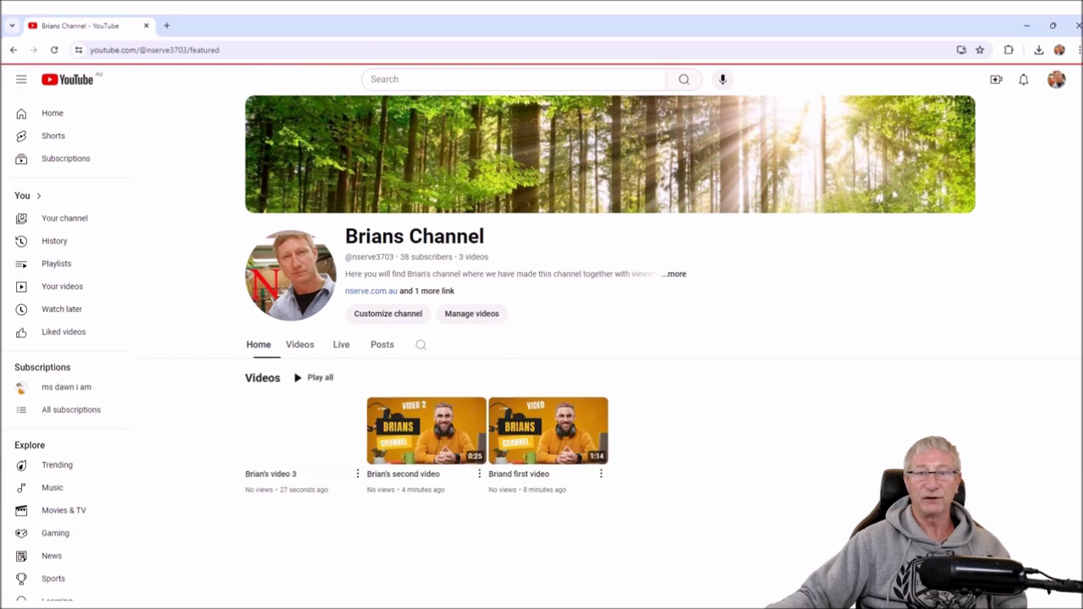
left_click(300, 344)
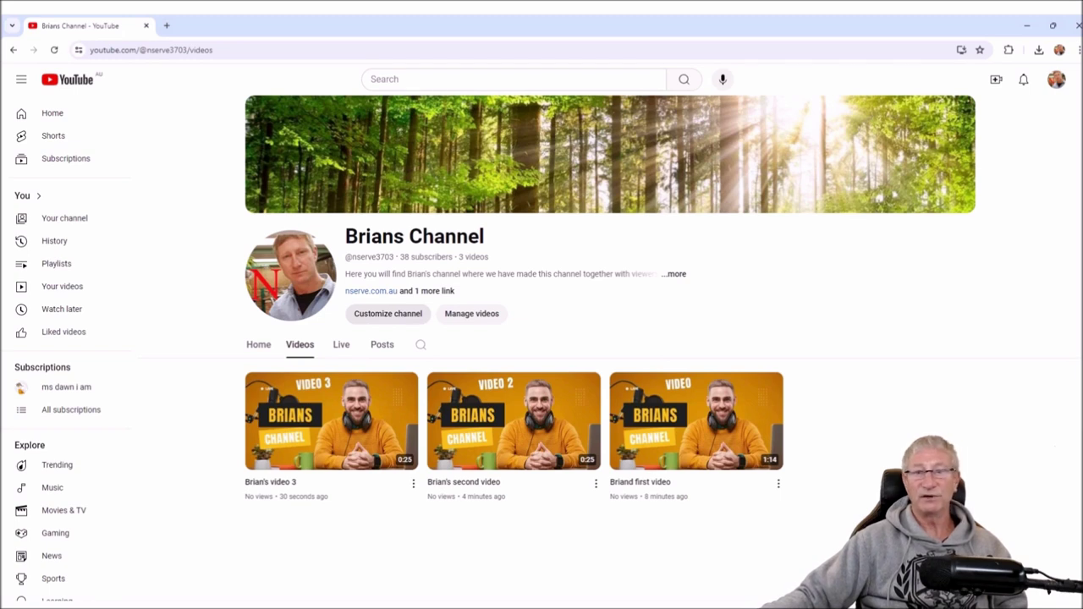
- In Branding, try End of video and Custom start time, keep the watermark on Entire video, then view the channel
left_click(388, 313)
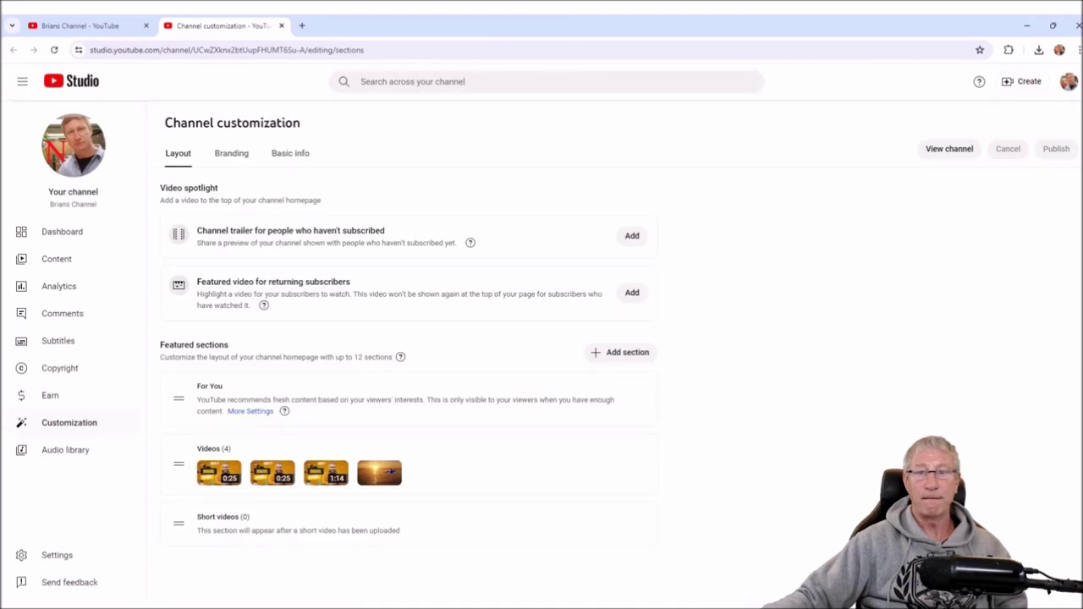
left_click(231, 153)
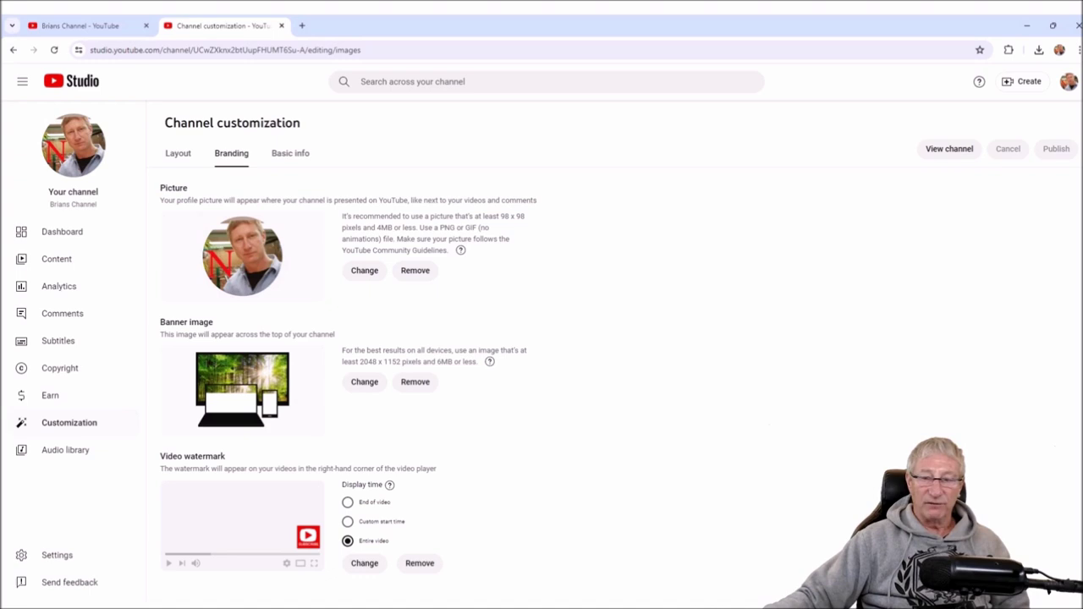
left_click(347, 502)
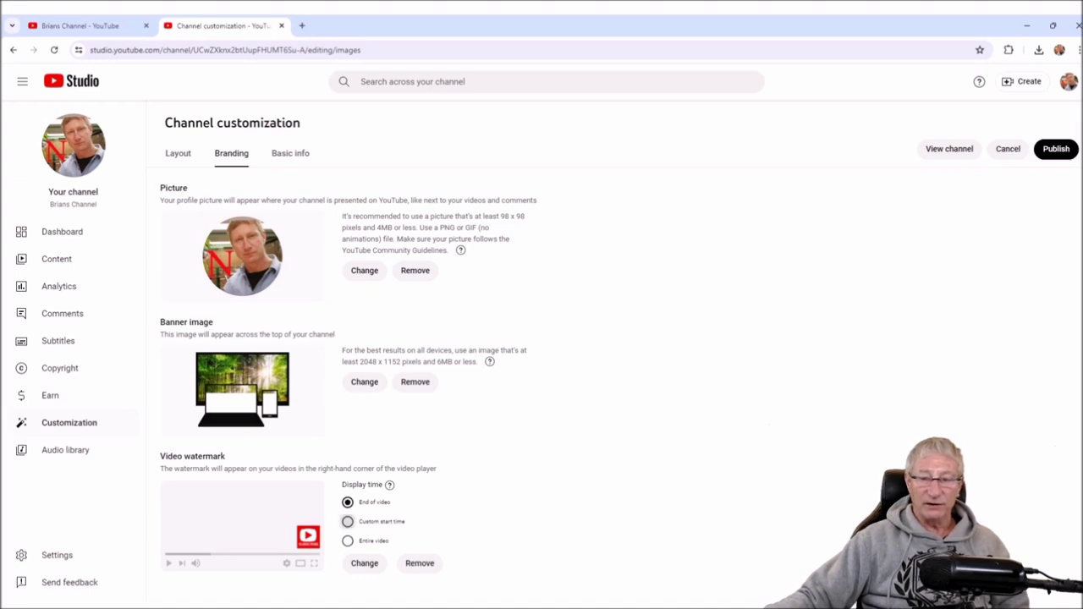
left_click(347, 521)
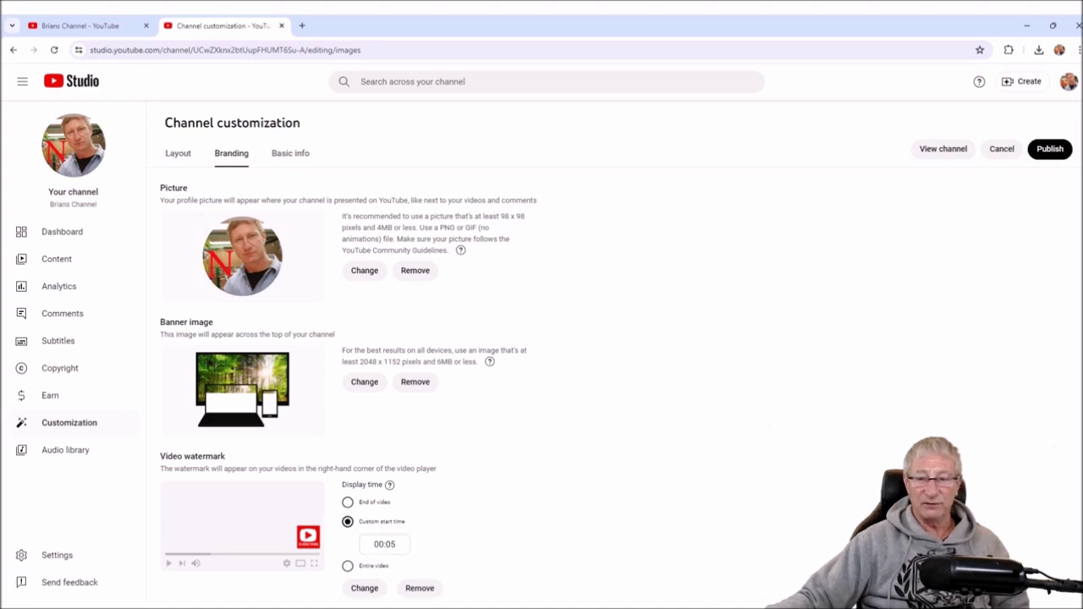
left_click(346, 565)
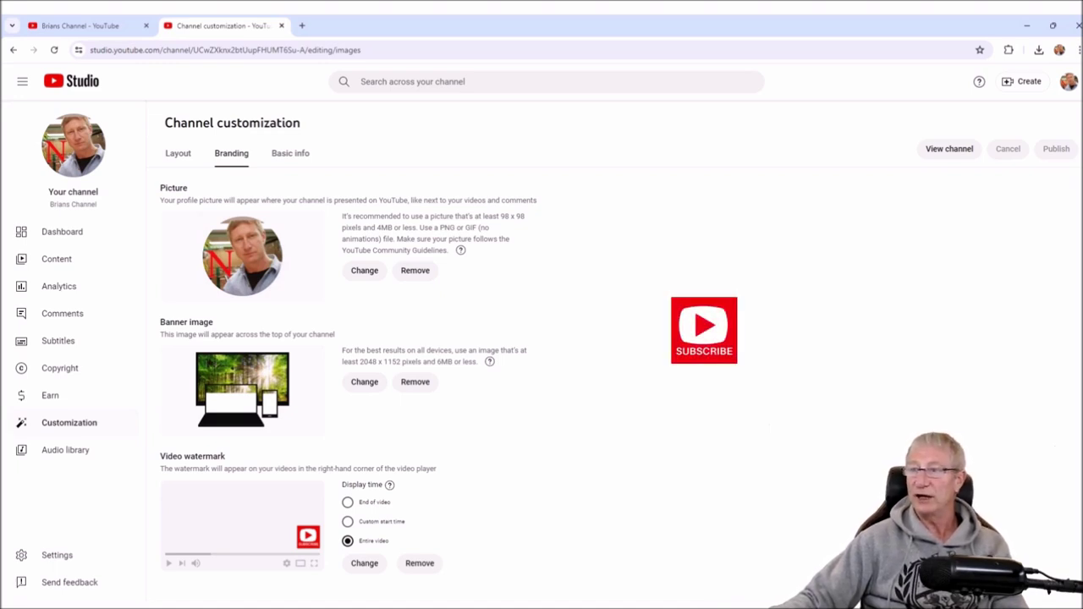
left_click(950, 149)
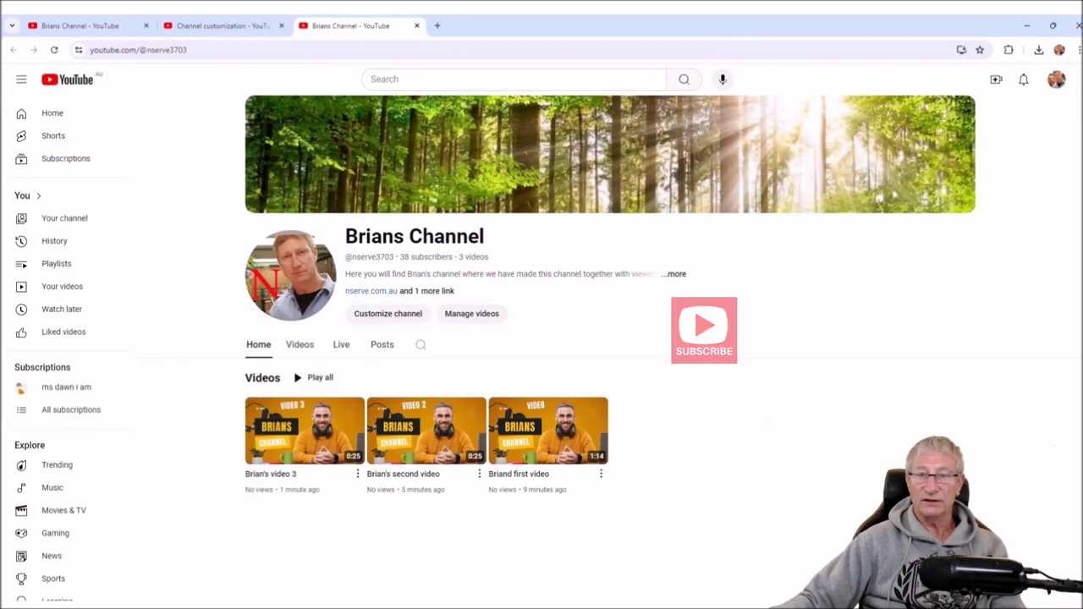
- Play Brian's video 3 from the channel's Videos tab to check the subscribe watermark, then close it
left_click(299, 345)
mouse_move(331, 421)
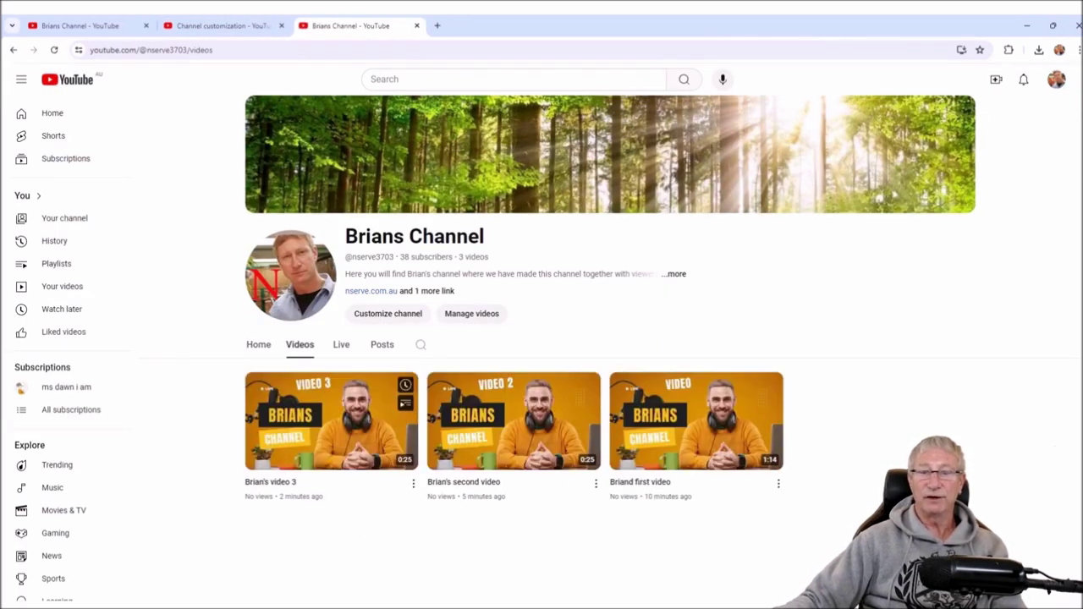
left_click(281, 446)
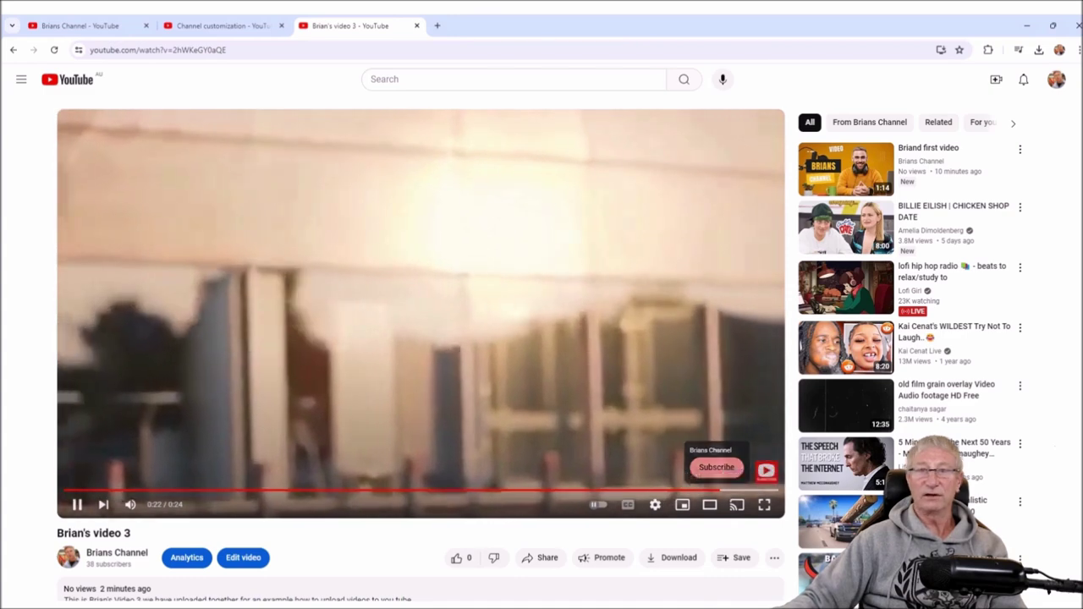
key("ctrl+w")
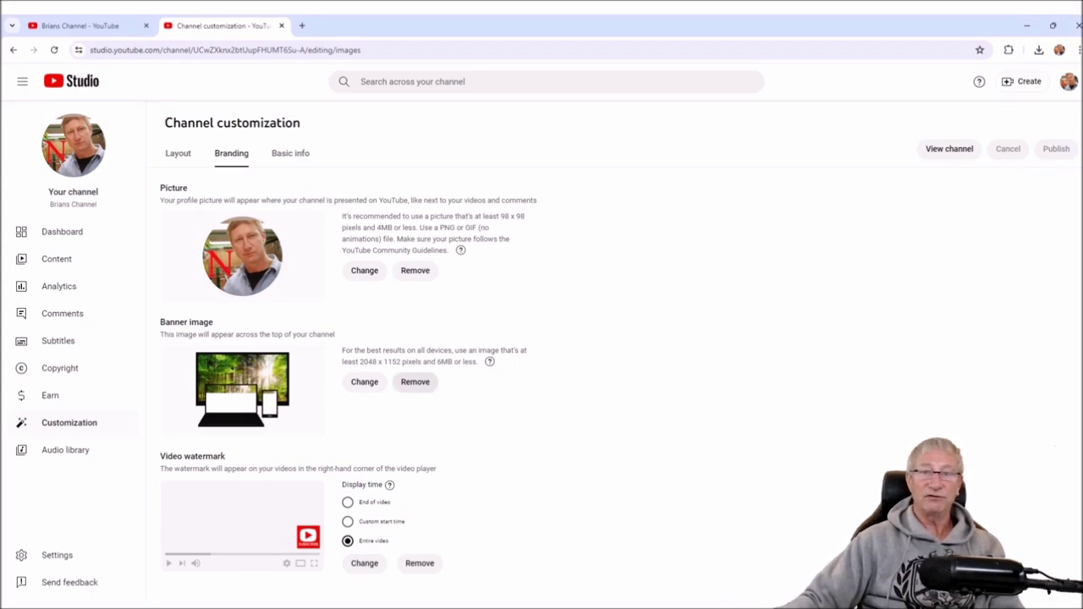
- Highlight the Picture and Banner image headings and page text on the Branding tab
double_click(174, 188)
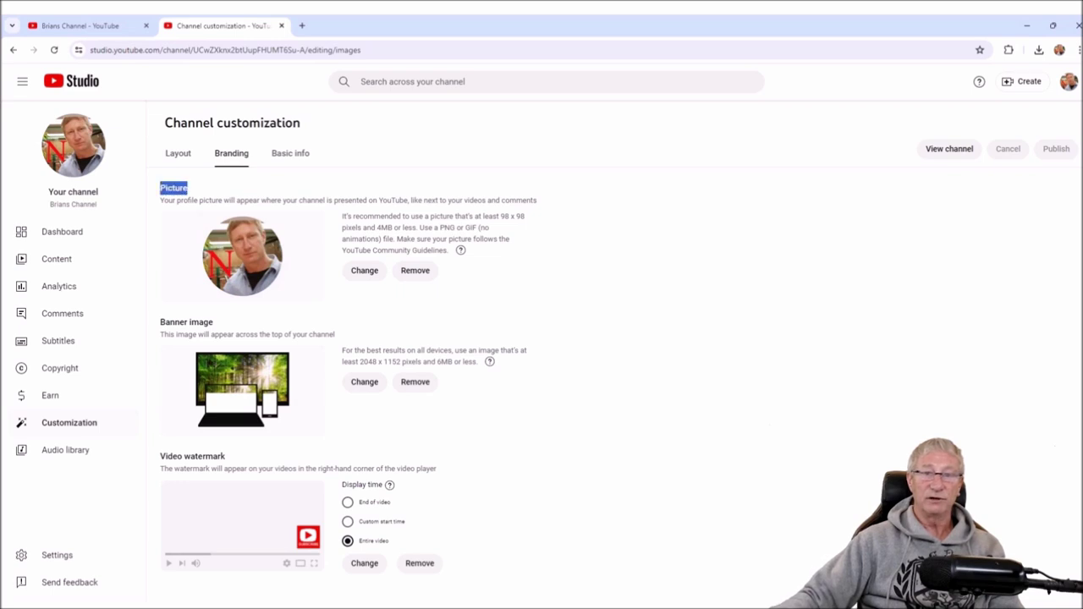
double_click(187, 322)
left_click_drag(165, 123, 525, 250)
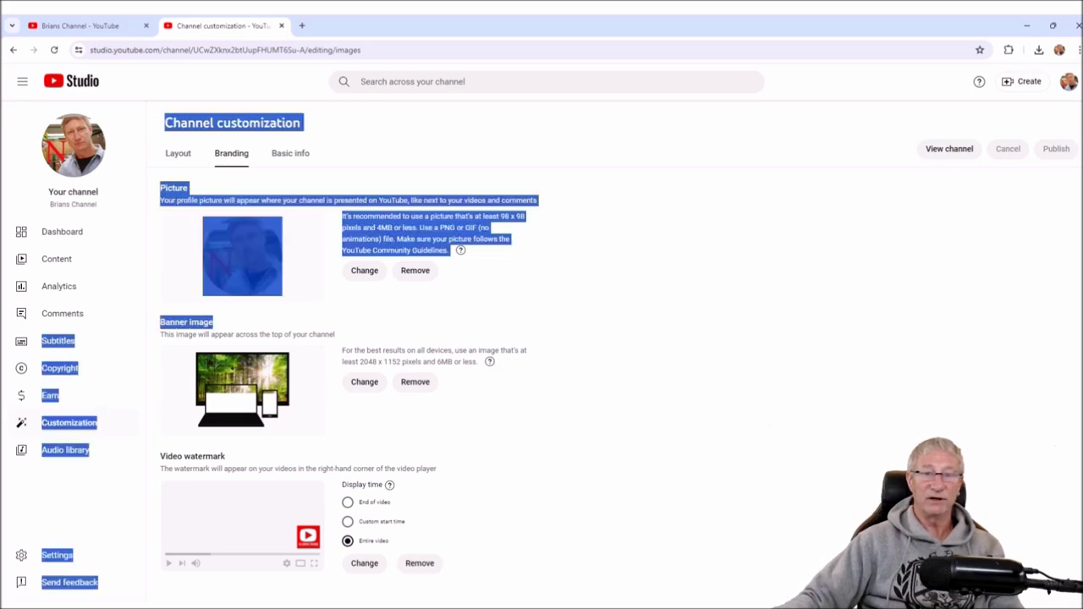
left_click(643, 397)
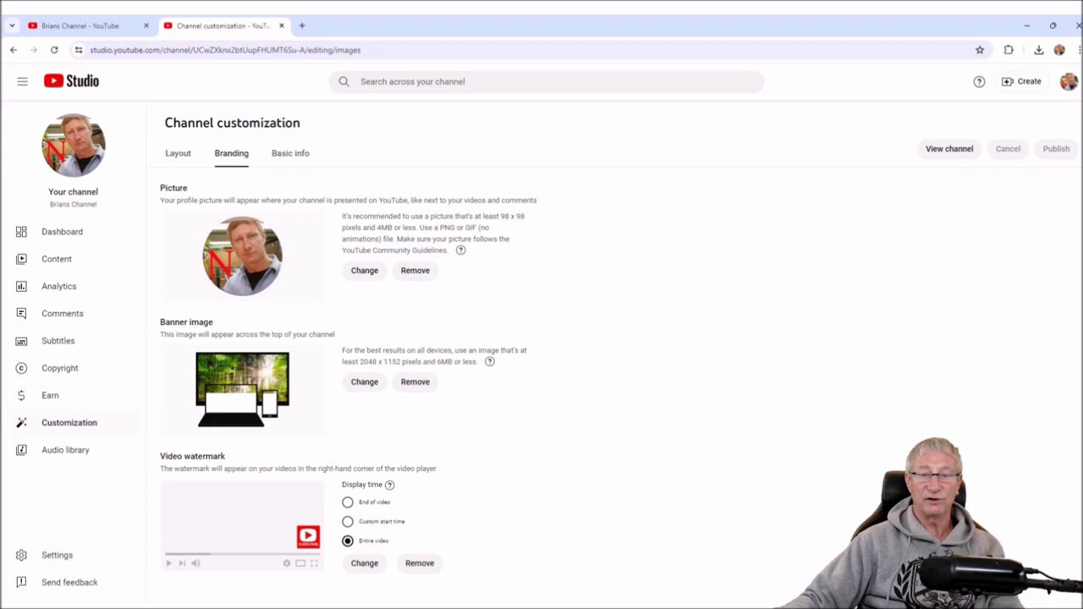
- On the Layout tab, inspect Featured sections and the Videos (4) section options without changing anything
left_click(178, 153)
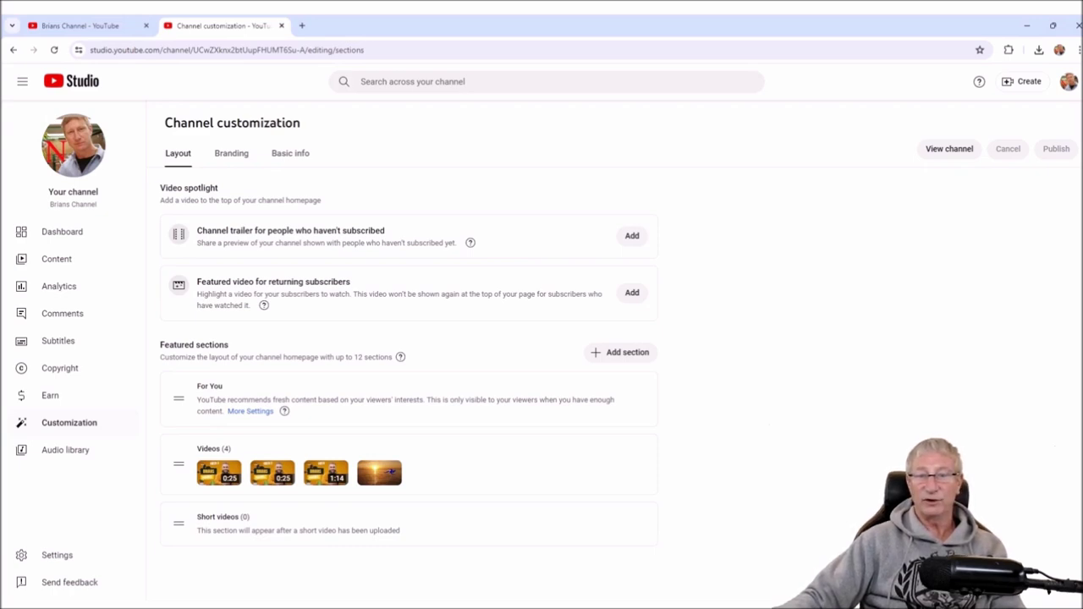
left_click_drag(164, 346, 228, 345)
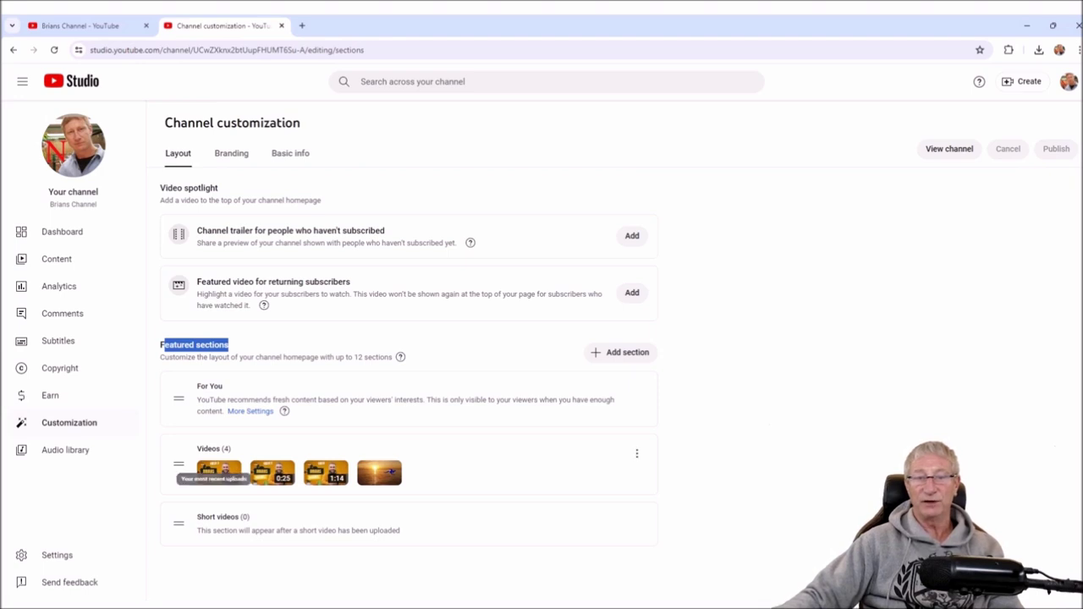
left_click_drag(196, 448, 231, 449)
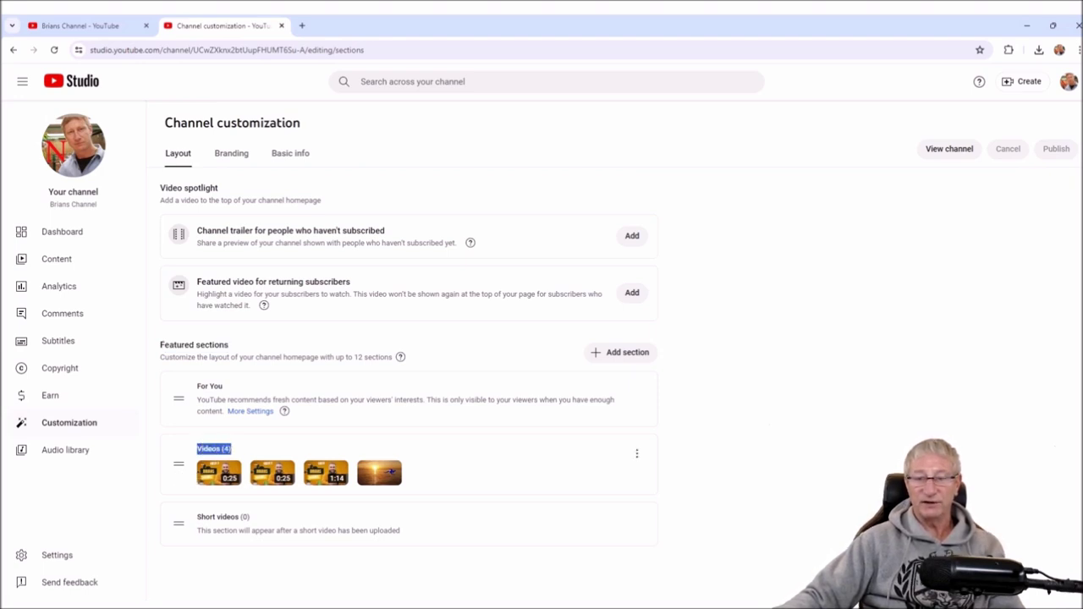
left_click(637, 453)
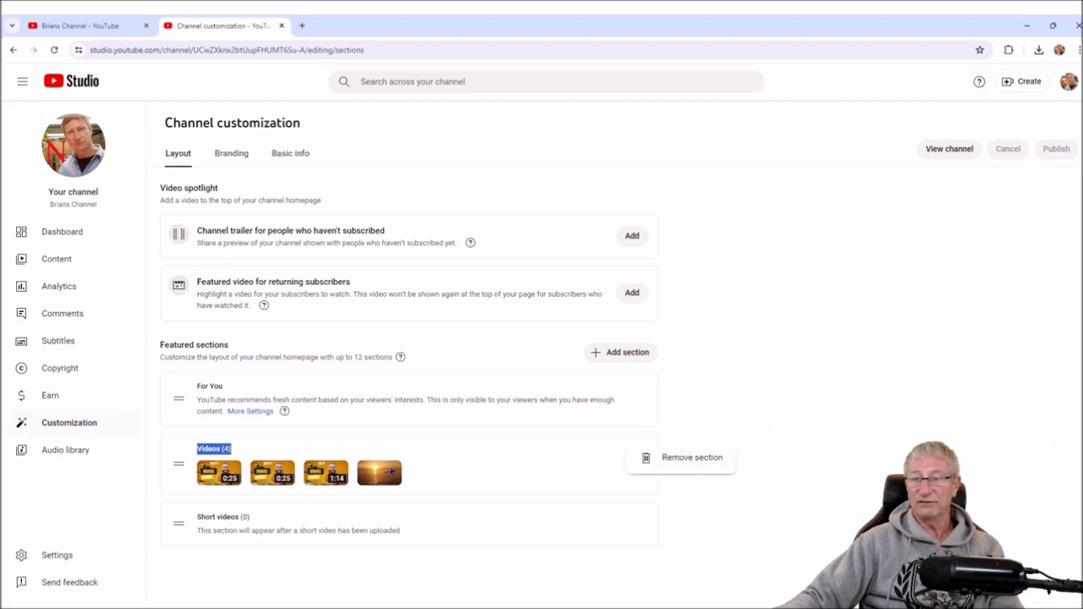
key("Escape")
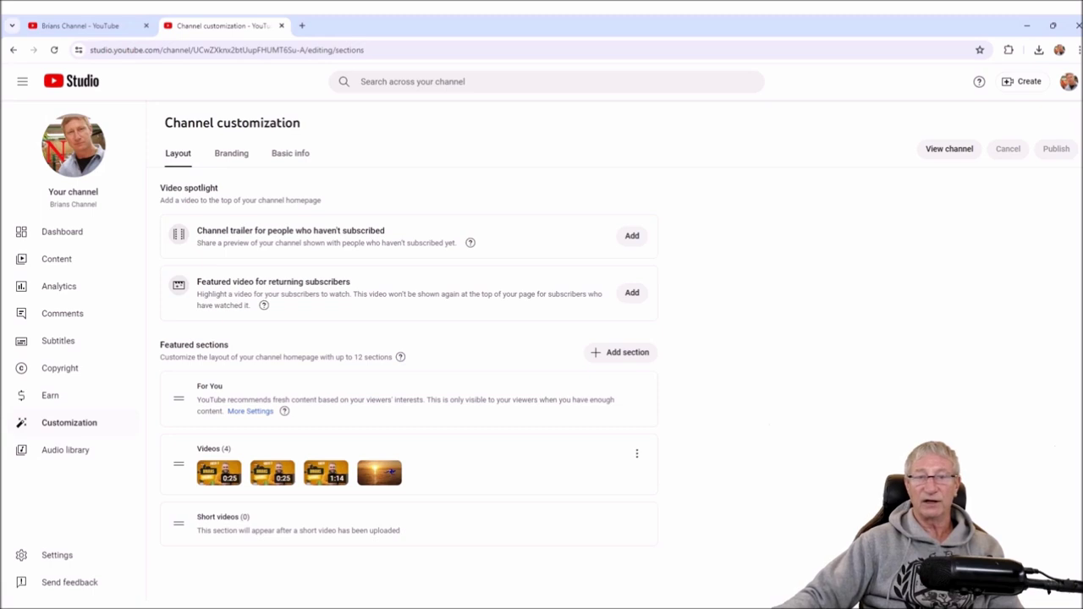
- Review the Basic info tab, recheck the Videos section options on Layout, then return to the public channel page
left_click(290, 153)
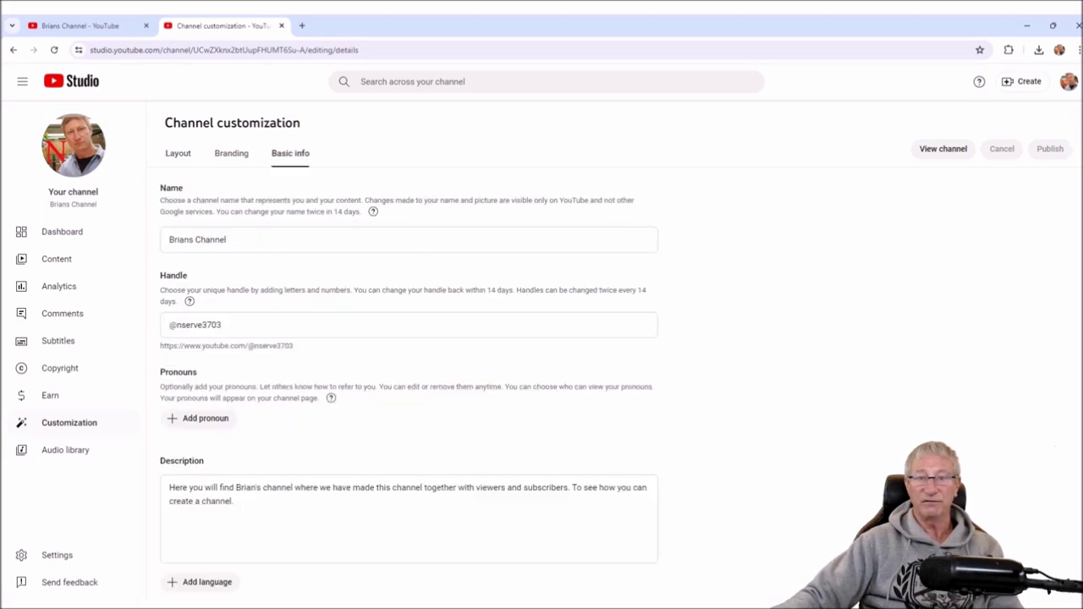
scroll(409, 339, "down", 3)
scroll(409, 339, "down", 1)
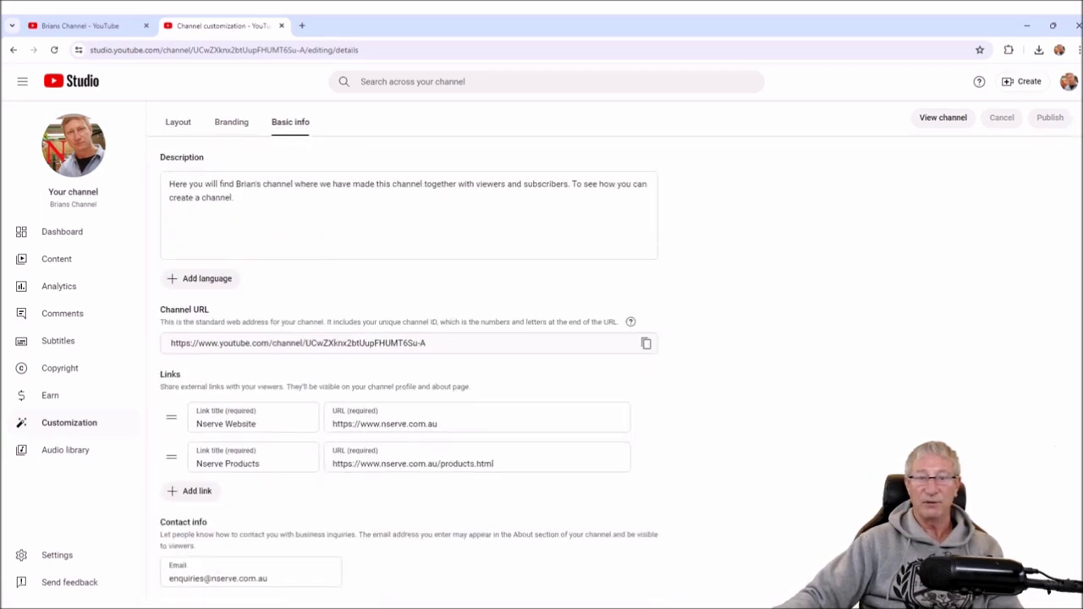
scroll(409, 338, "up", 4)
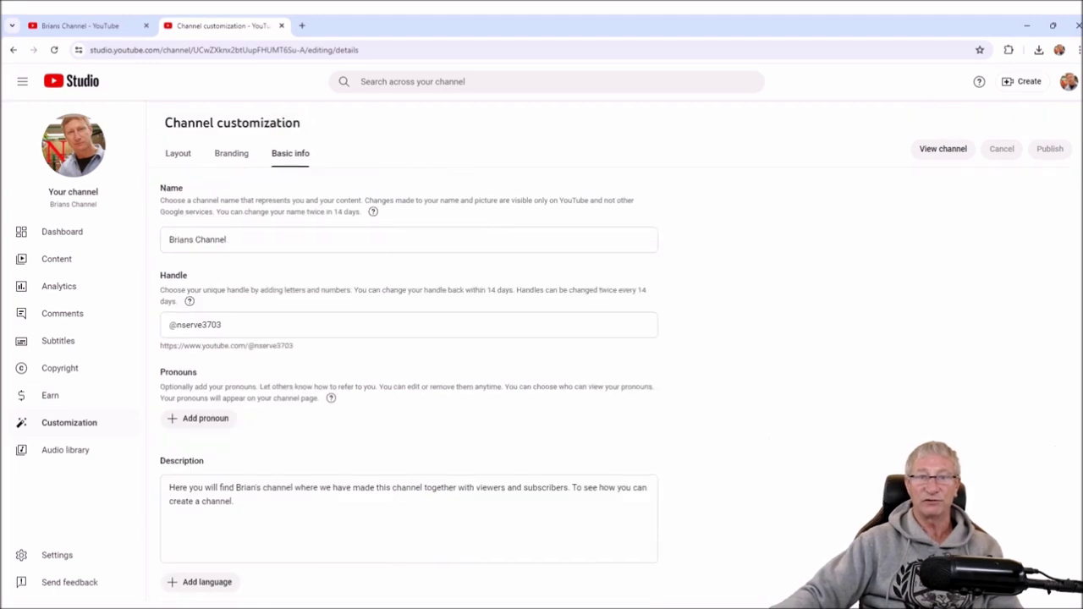
left_click(178, 153)
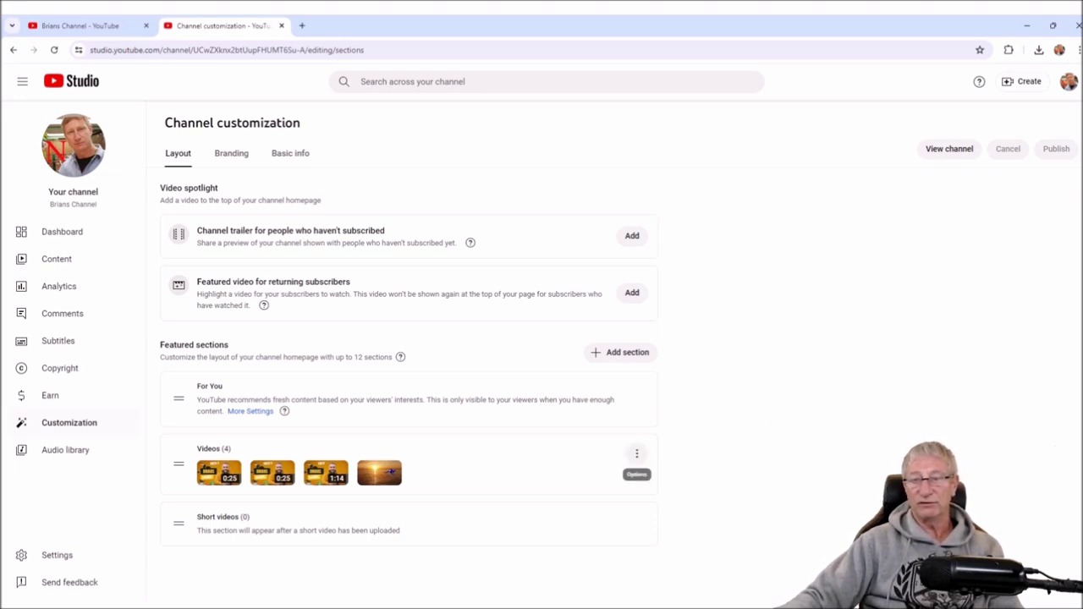
left_click(637, 454)
key("Escape")
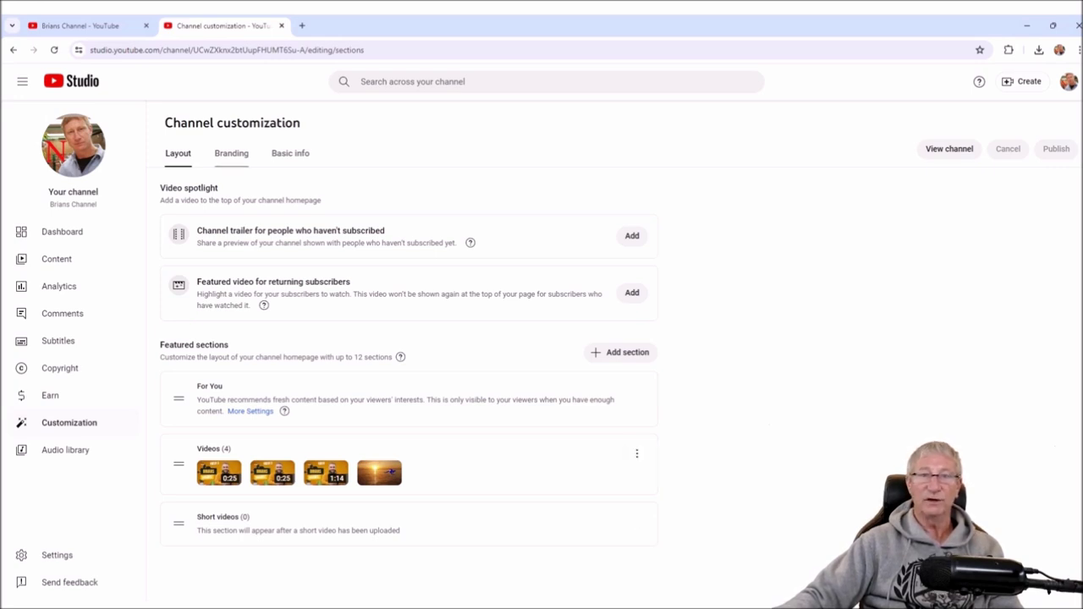
key("ctrl+1")
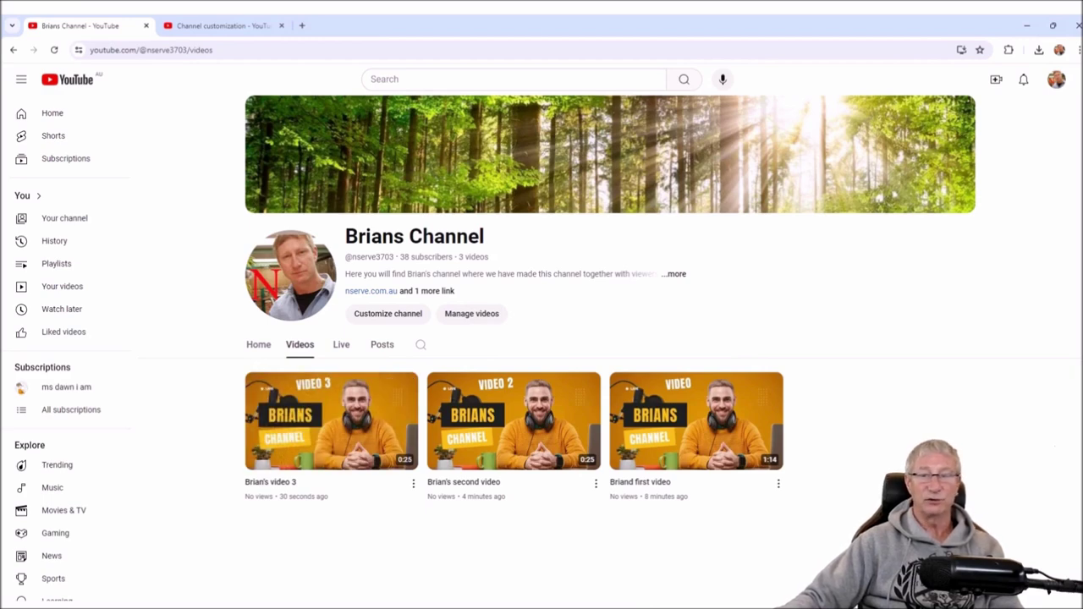
- Browse the channel's Home, Live and Posts pages, then reopen Studio's Channel customization Layout page
left_click(258, 345)
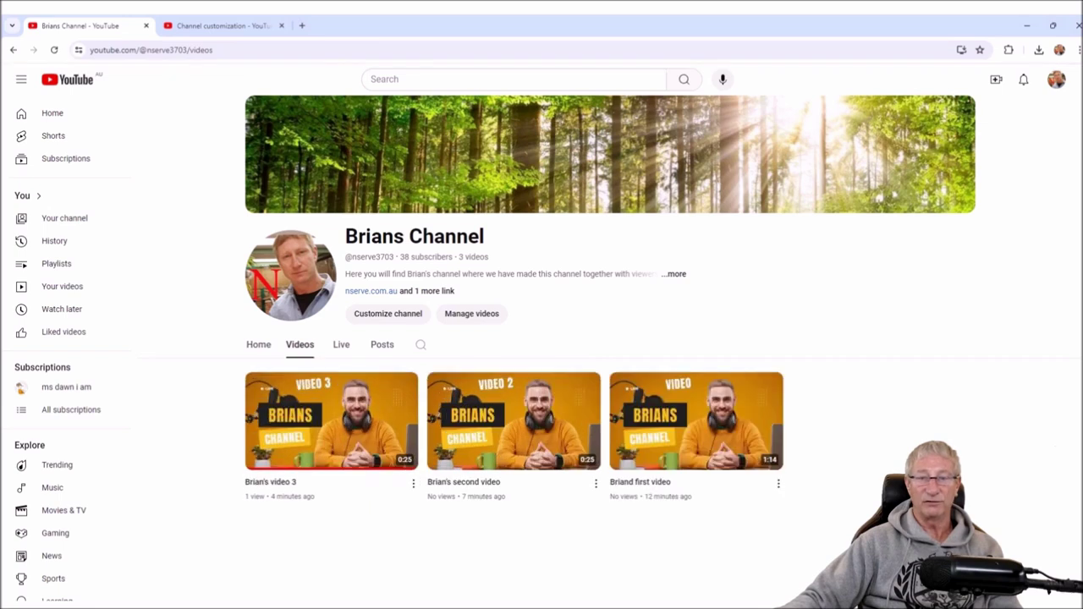
left_click(341, 344)
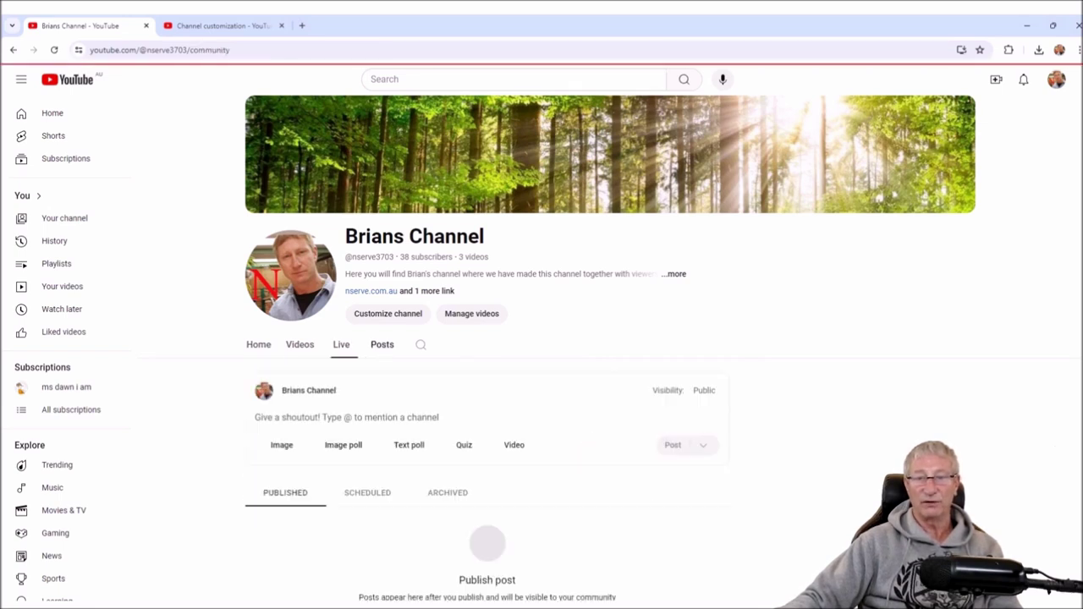
left_click(258, 344)
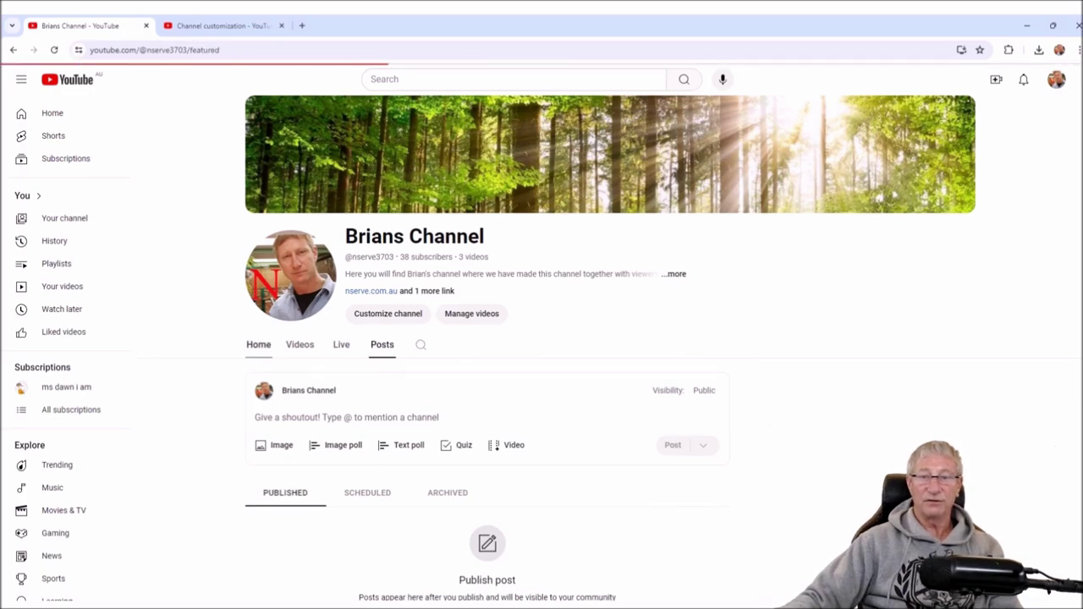
key("ctrl+Tab")
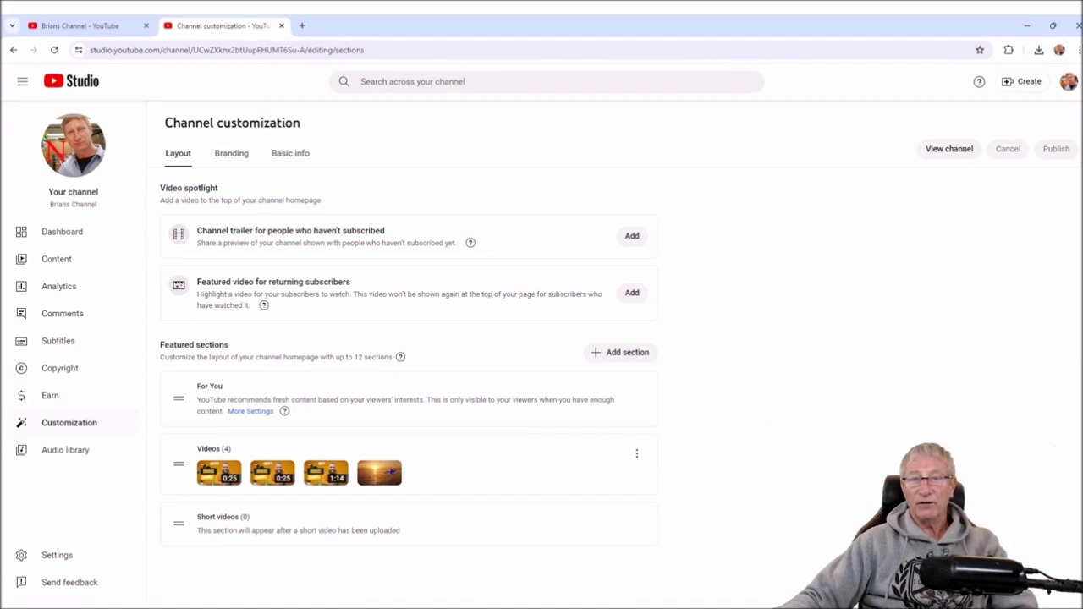
key("ctrl+w")
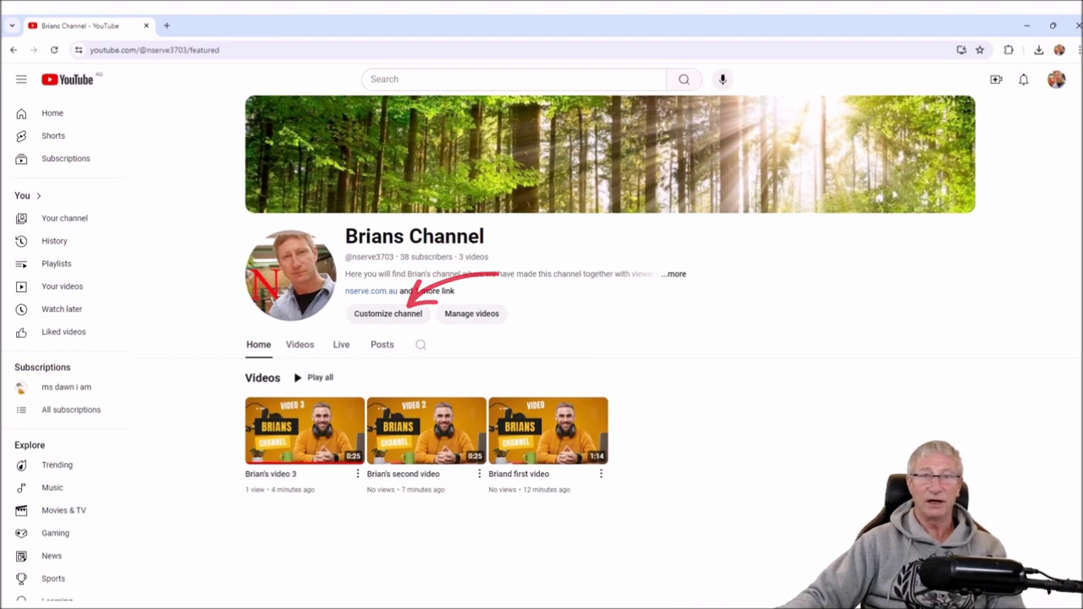
left_click(388, 313)
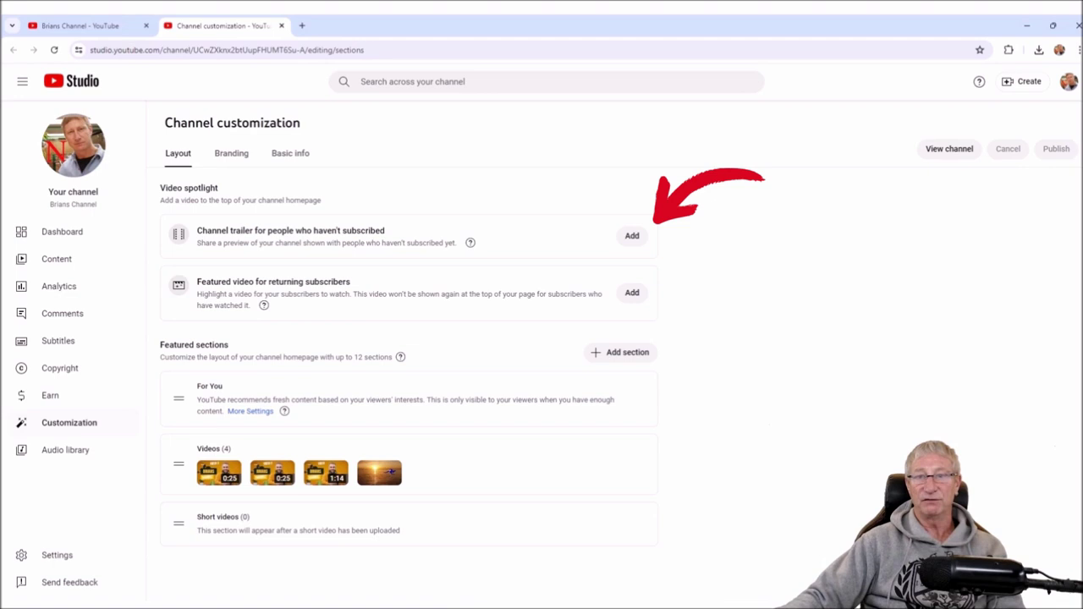
- Set Briand first video as the channel trailer under Video spotlight
left_click(632, 235)
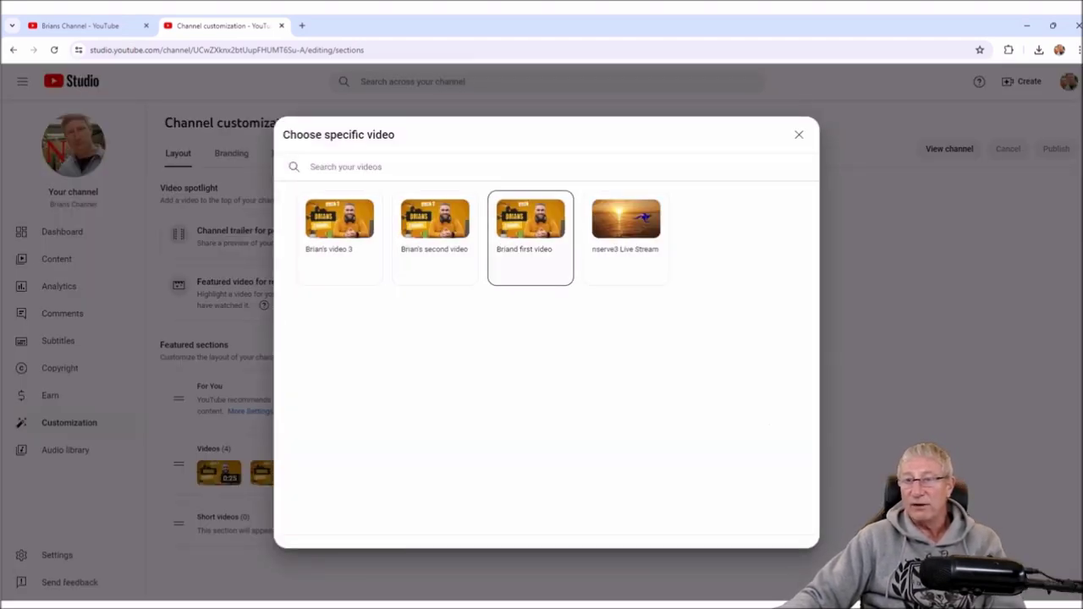
left_click(530, 237)
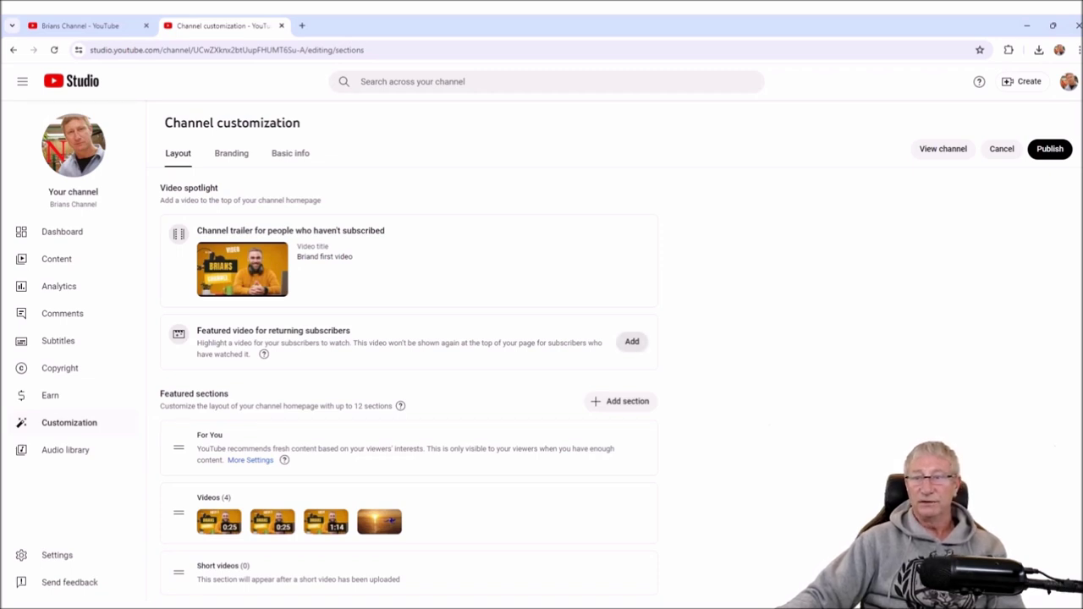
left_click_drag(350, 331, 270, 331)
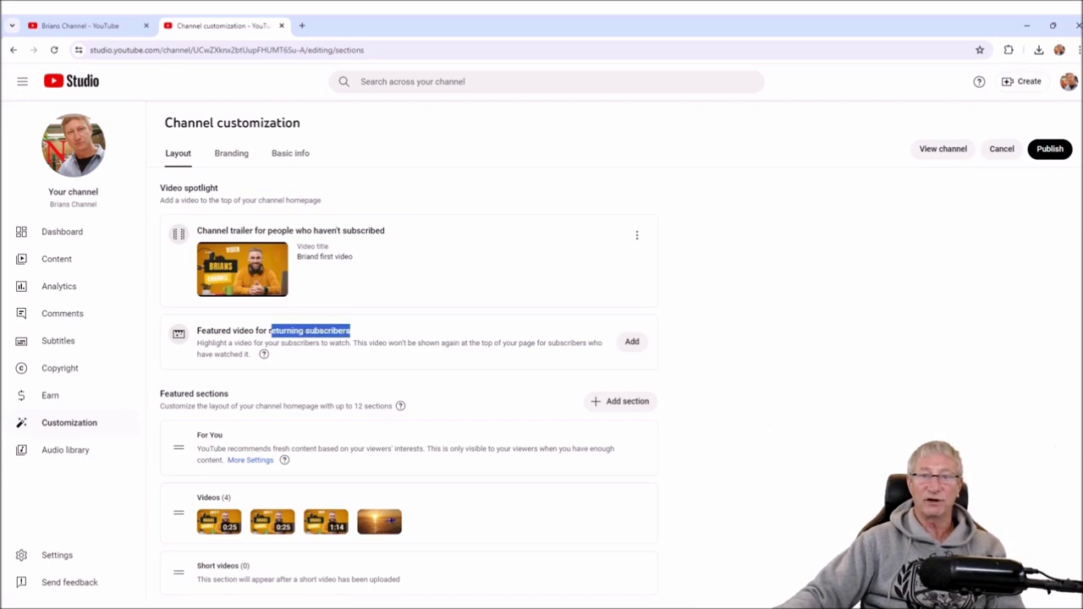
left_click_drag(385, 230, 257, 230)
left_click_drag(351, 331, 256, 330)
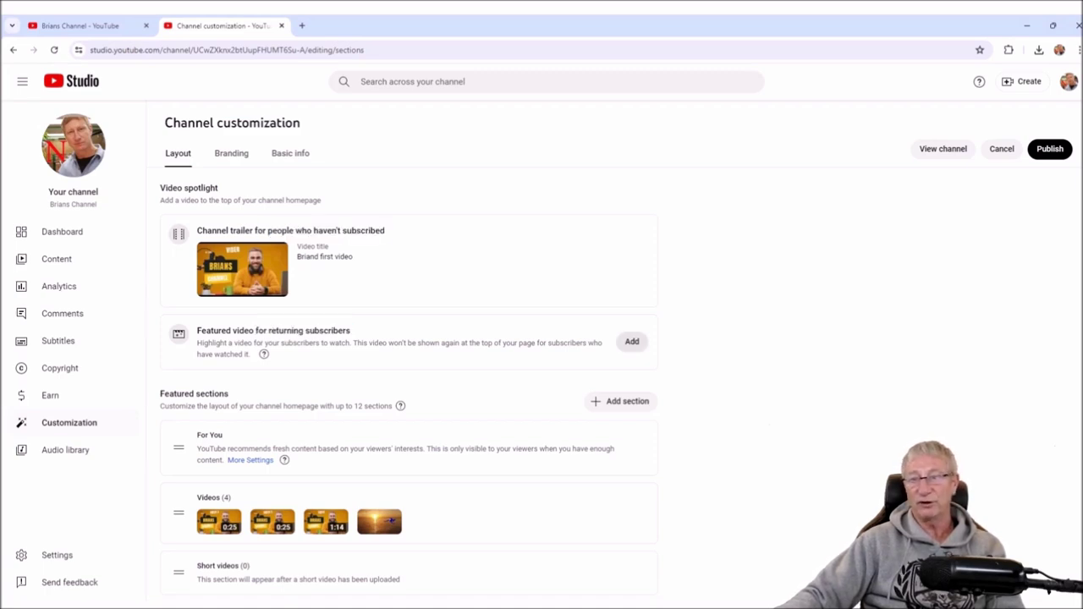
- Make Brian's second video the featured video for returning subscribers and publish the changes
left_click(632, 341)
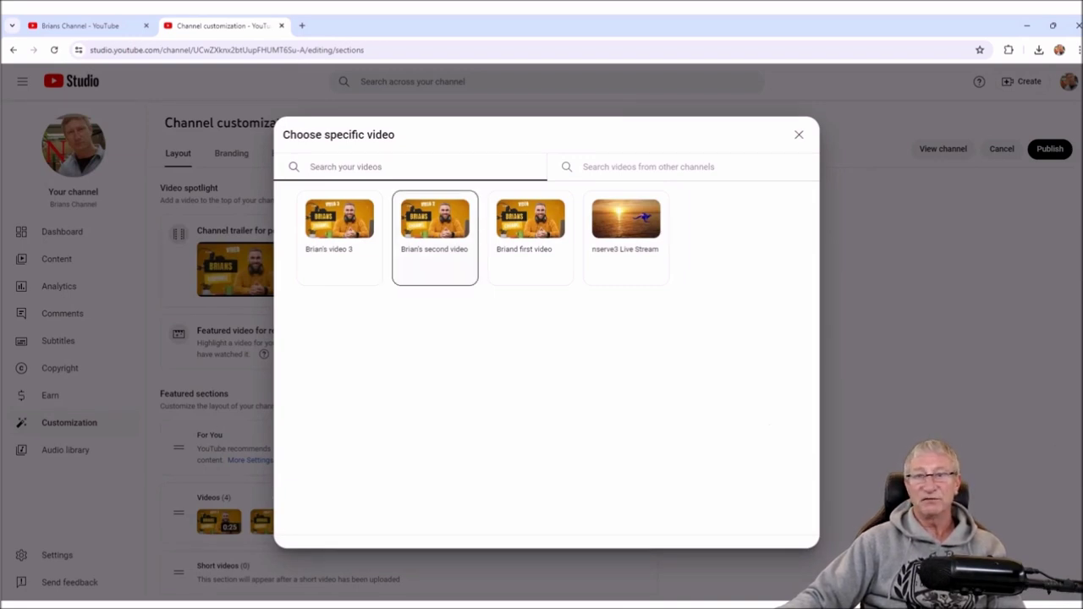
left_click(435, 237)
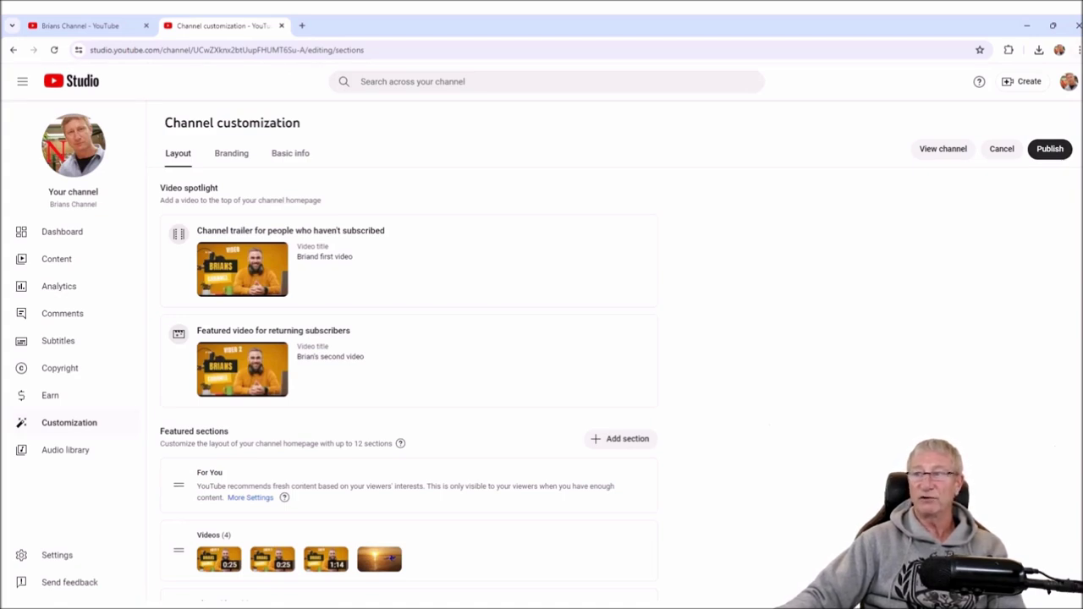
left_click(1049, 149)
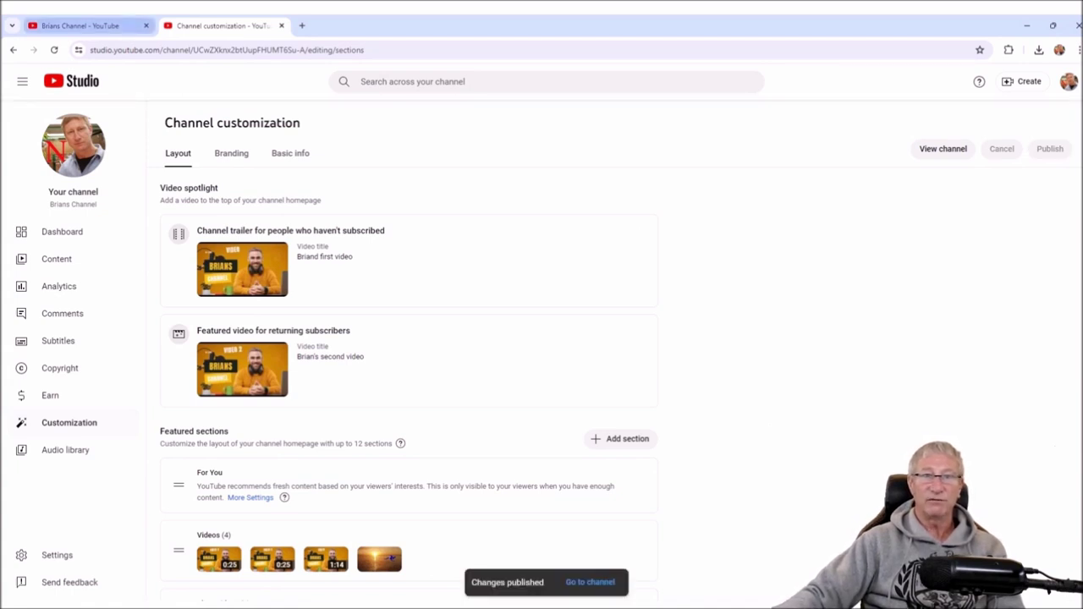
left_click(81, 25)
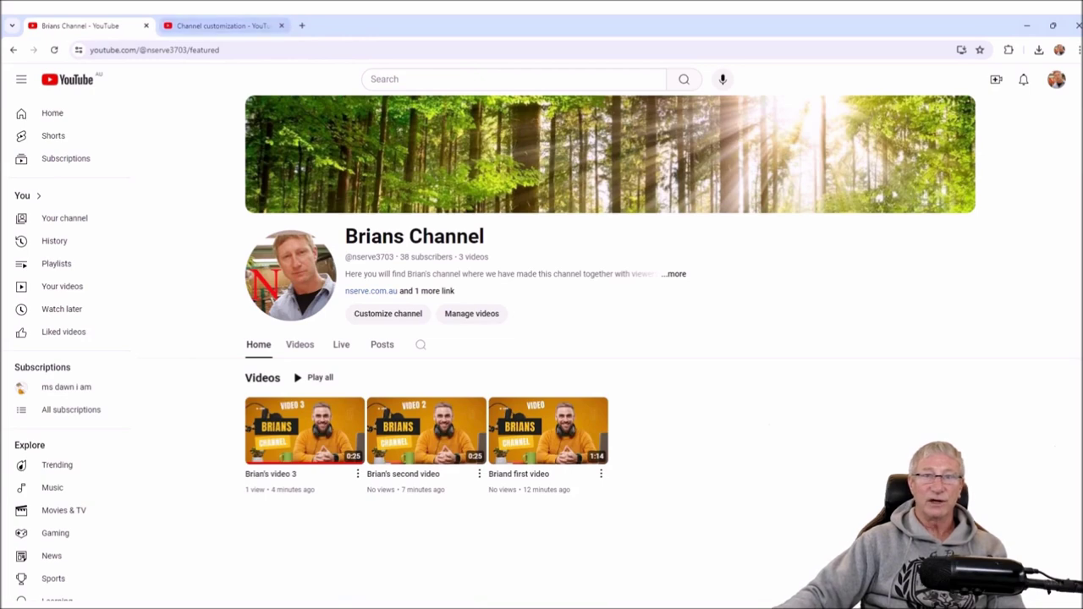
- Reload the channel, watch and pause Briand first video playing on the homepage, then view the Videos tab
key("F5")
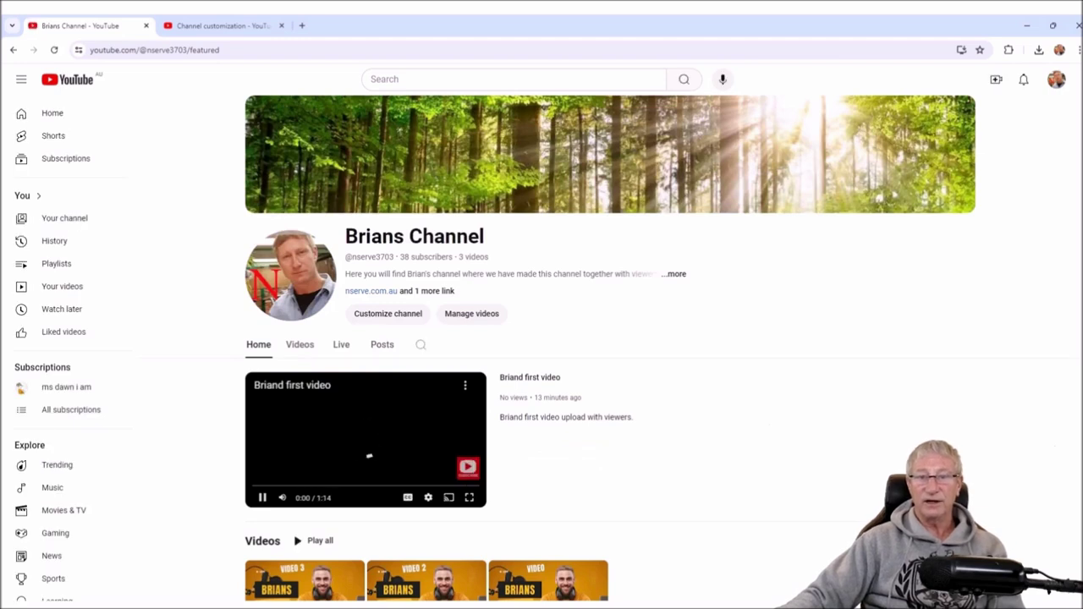
scroll(610, 339, "down", 1)
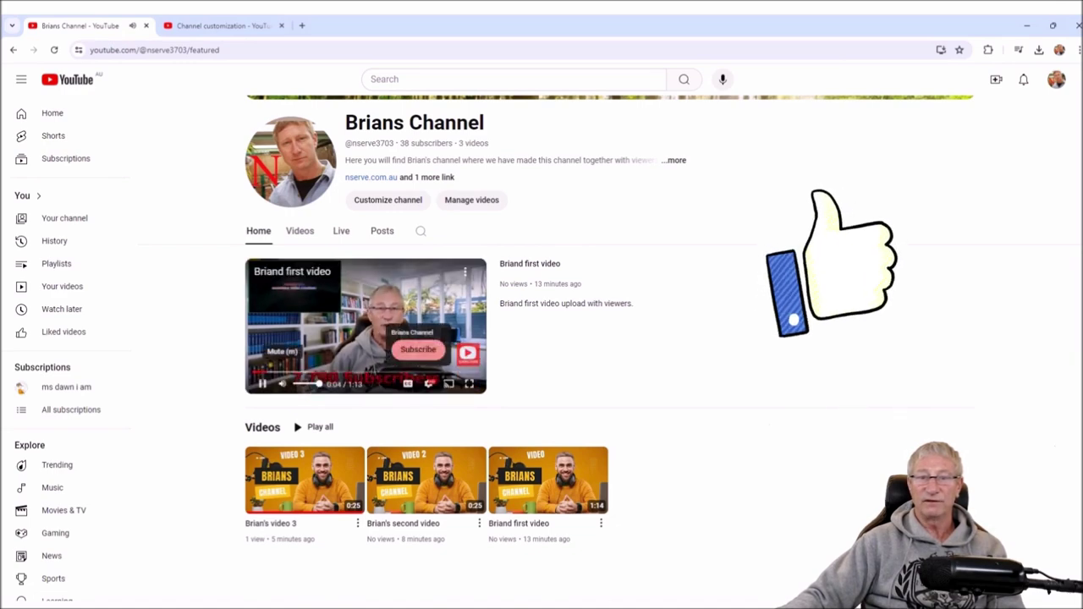
left_click(262, 383)
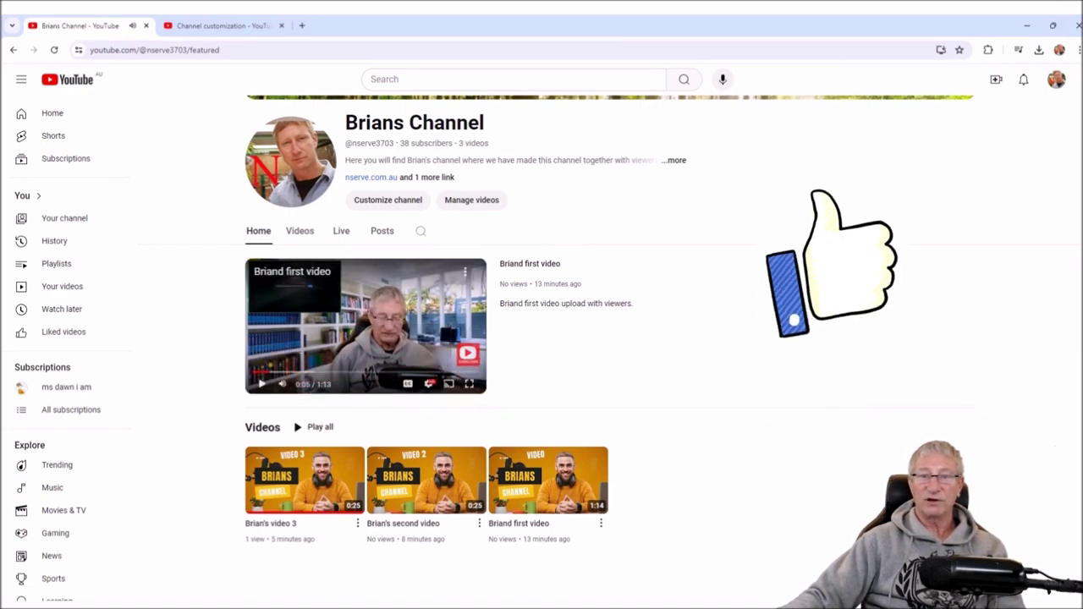
left_click(299, 230)
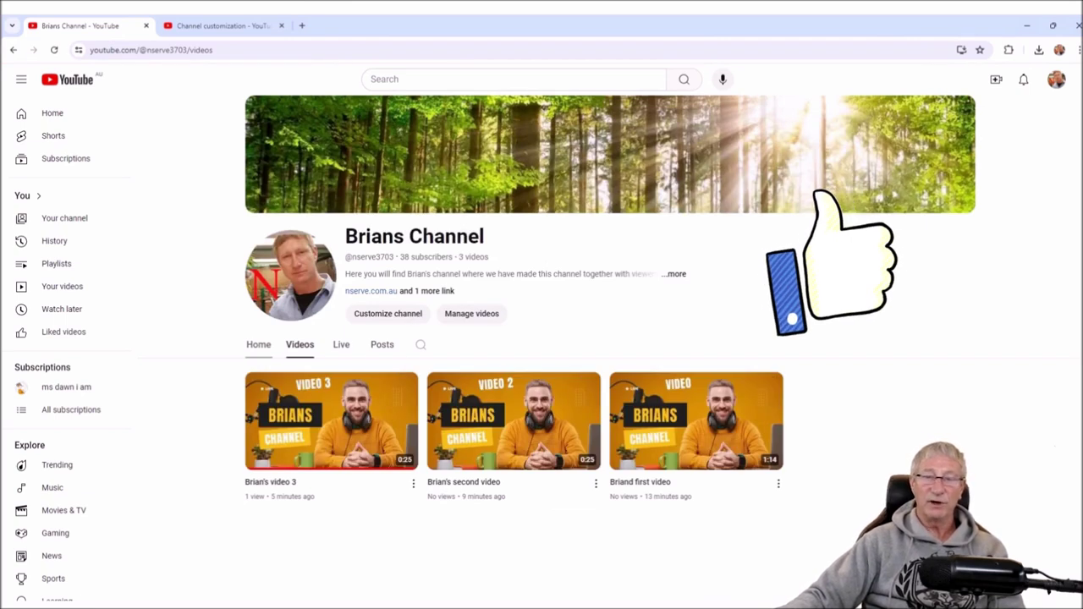
left_click(258, 344)
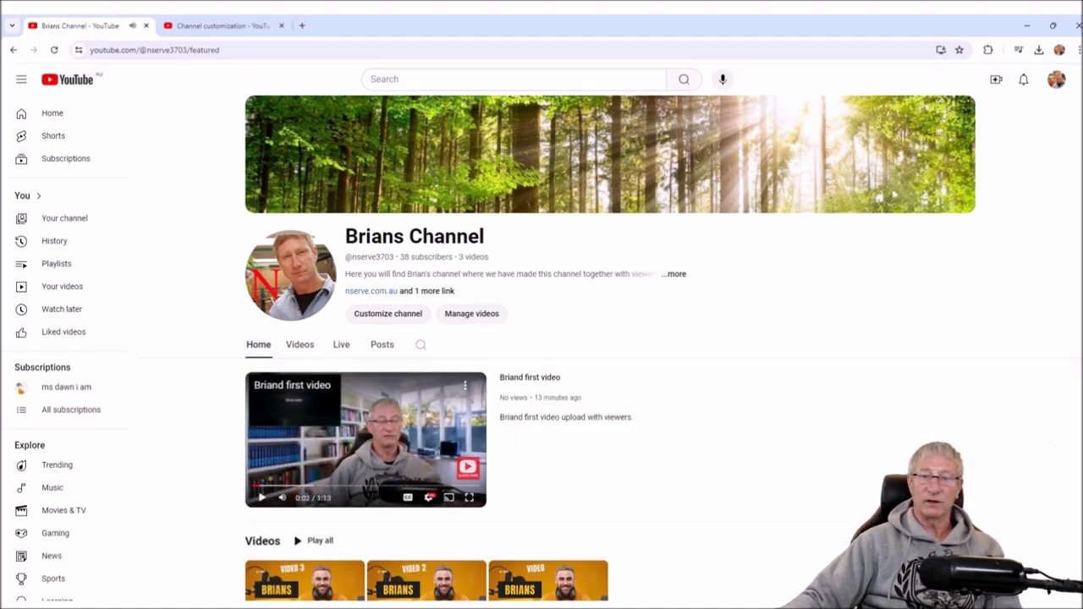
scroll(609, 339, "down", 2)
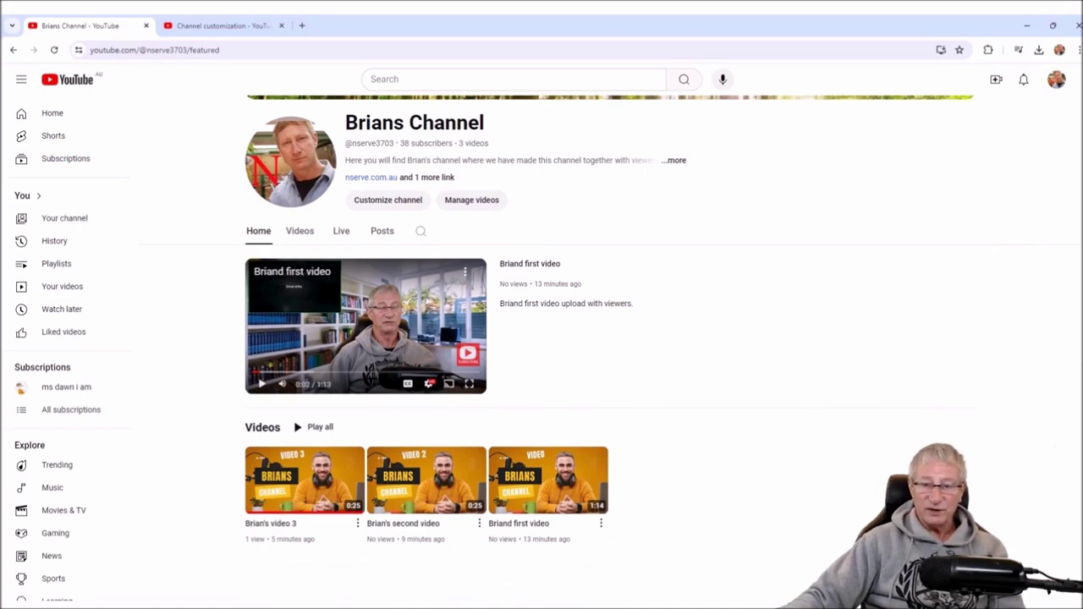
scroll(610, 338, "up", 2)
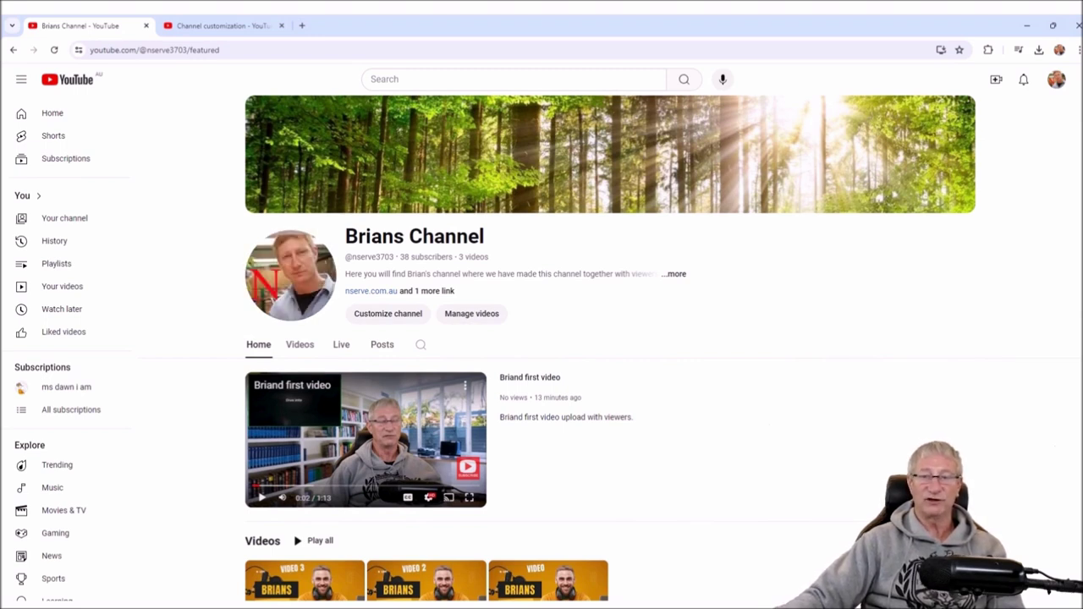
left_click(300, 345)
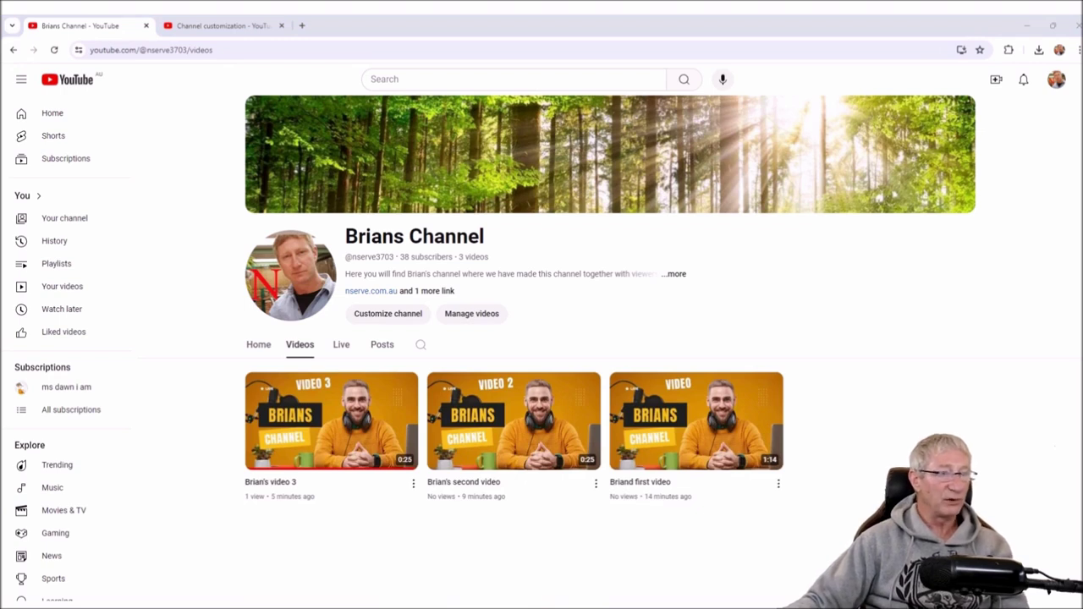